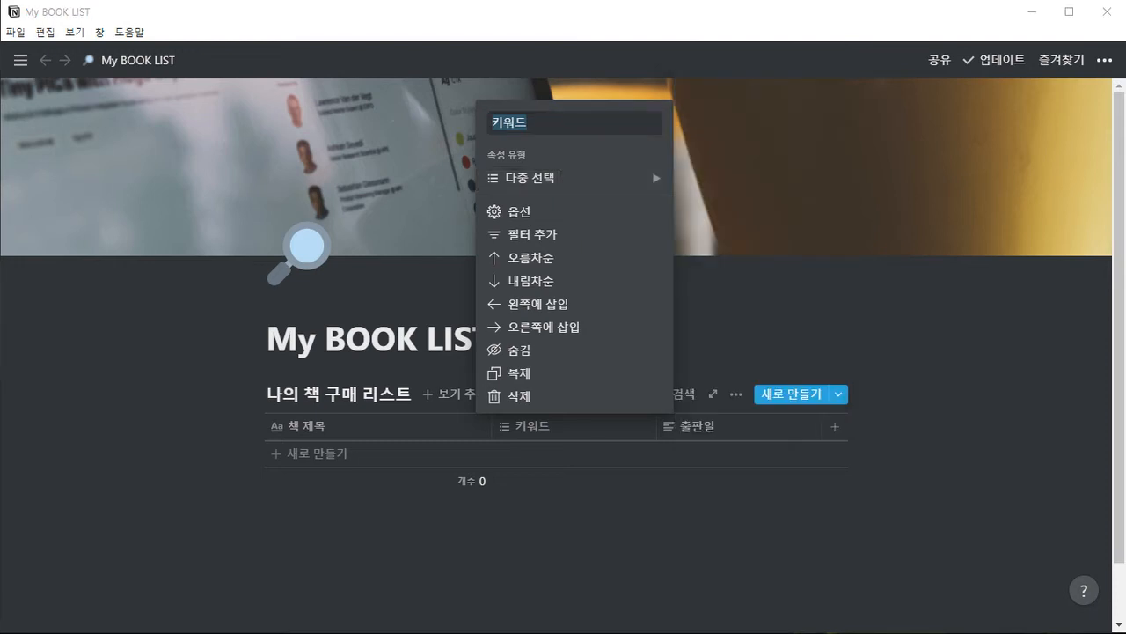
Examine the property types available for the 키워드 and 출판일 columns of the book table
{"action": "left_click", "coordinate": [870, 266]}
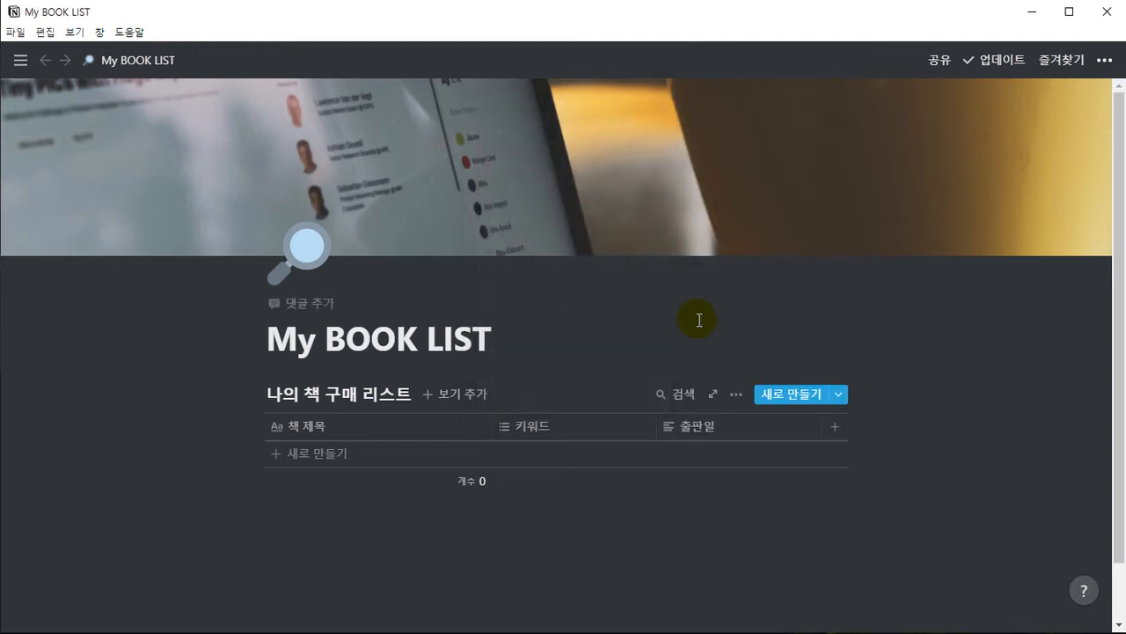
{"action": "left_click", "coordinate": [526, 429]}
{"action": "mouse_move", "coordinate": [537, 179]}
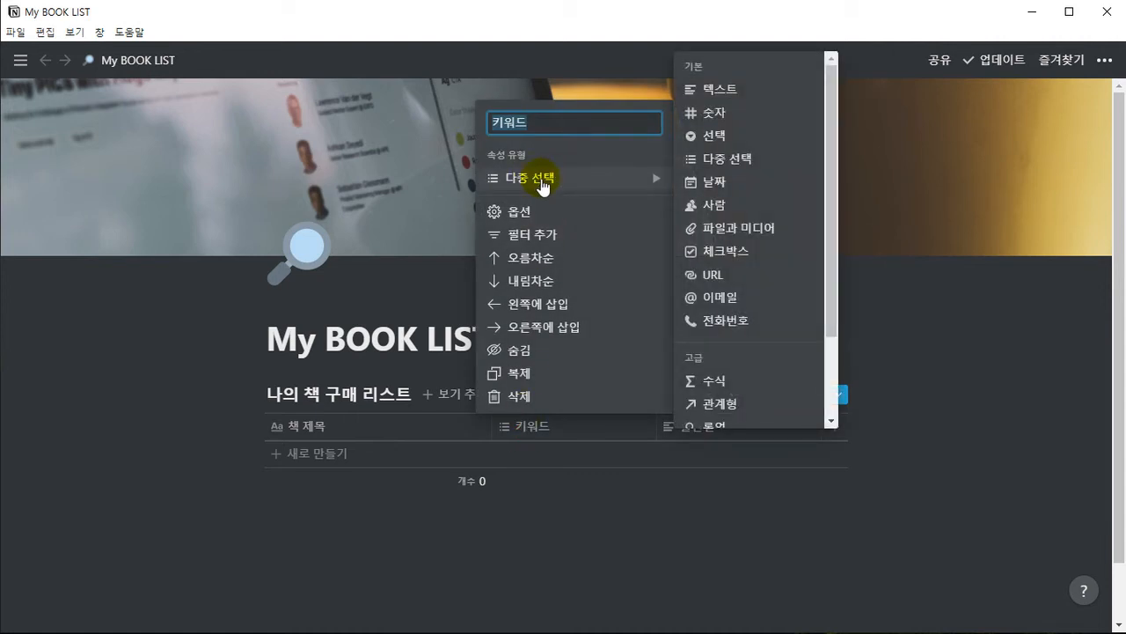
{"action": "left_click", "coordinate": [436, 290]}
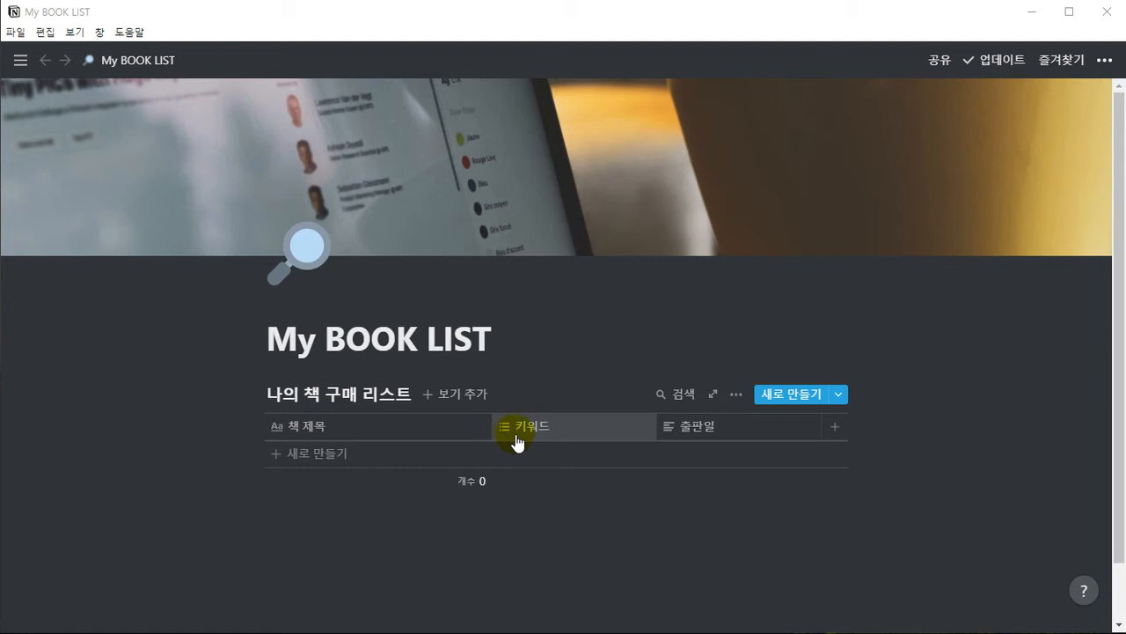
{"action": "left_click", "coordinate": [671, 431]}
{"action": "mouse_move", "coordinate": [686, 204]}
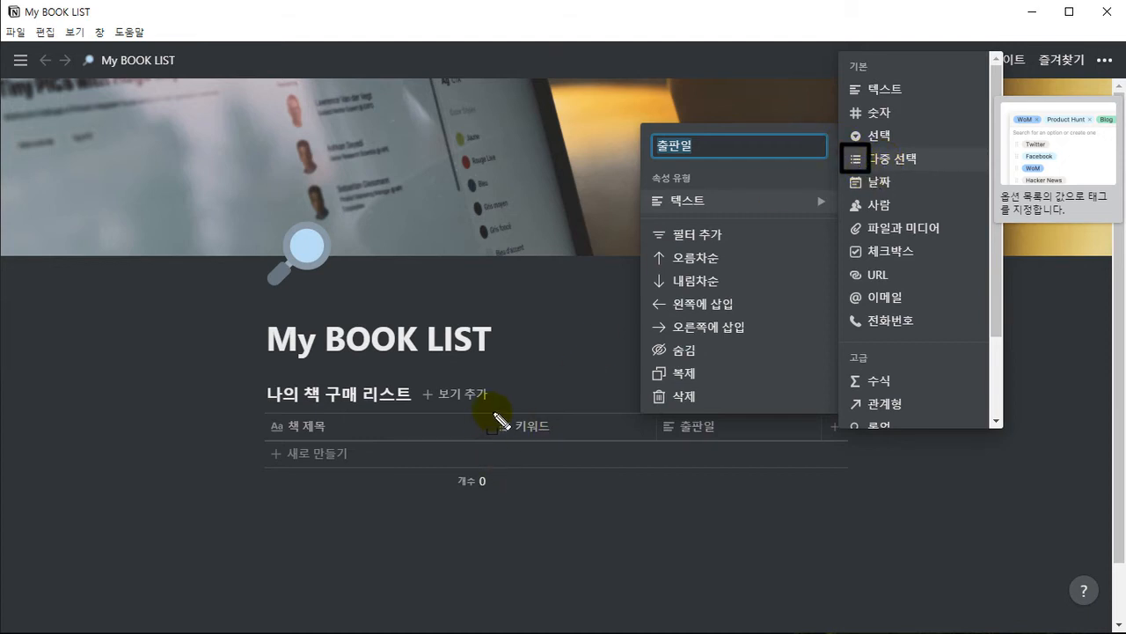
{"action": "left_click_drag", "start_coordinate": [491, 412], "coordinate": [520, 441]}
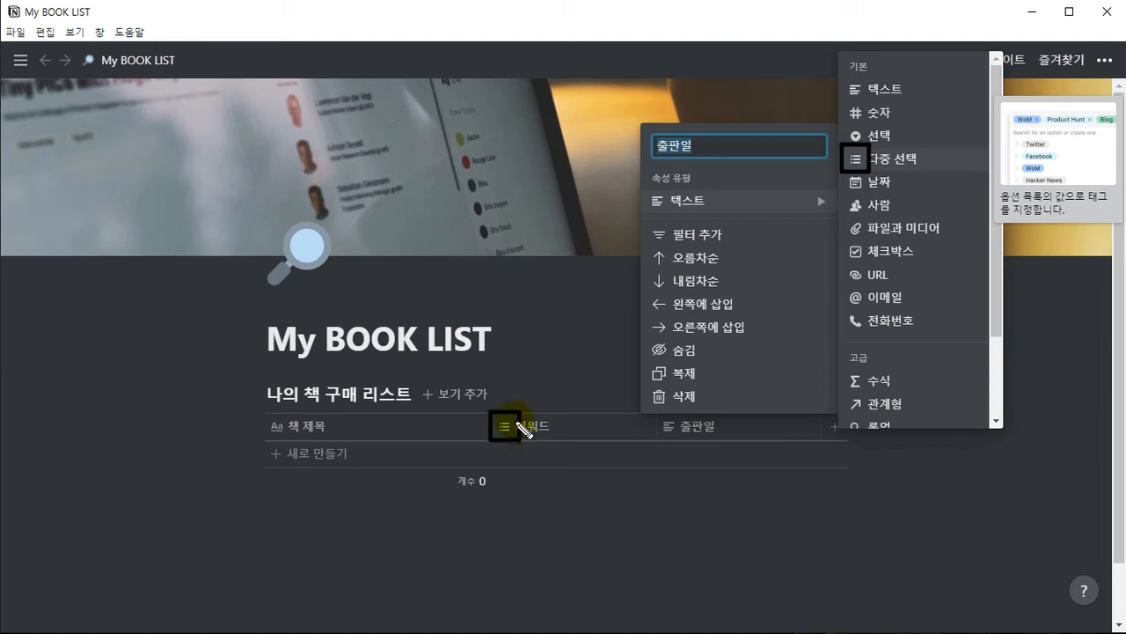
{"action": "left_click_drag", "start_coordinate": [428, 500], "coordinate": [487, 450]}
{"action": "key", "text": "Escape"}
{"action": "left_click", "coordinate": [541, 368]}
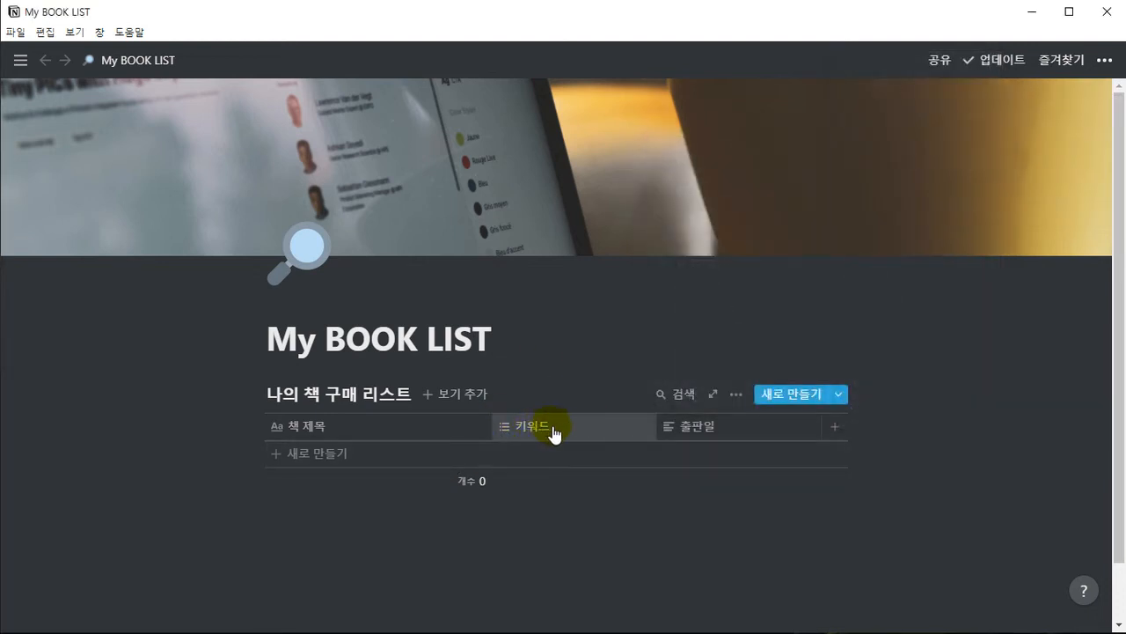
{"action": "left_click_drag", "start_coordinate": [491, 410], "coordinate": [657, 466]}
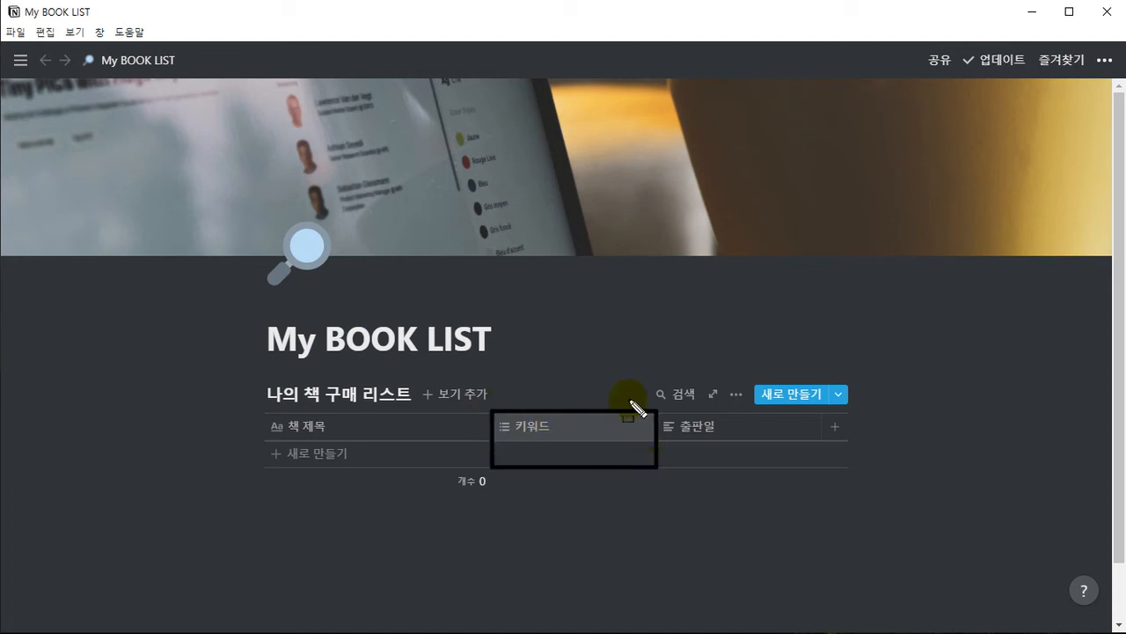
{"action": "left_click_drag", "start_coordinate": [650, 324], "coordinate": [608, 396]}
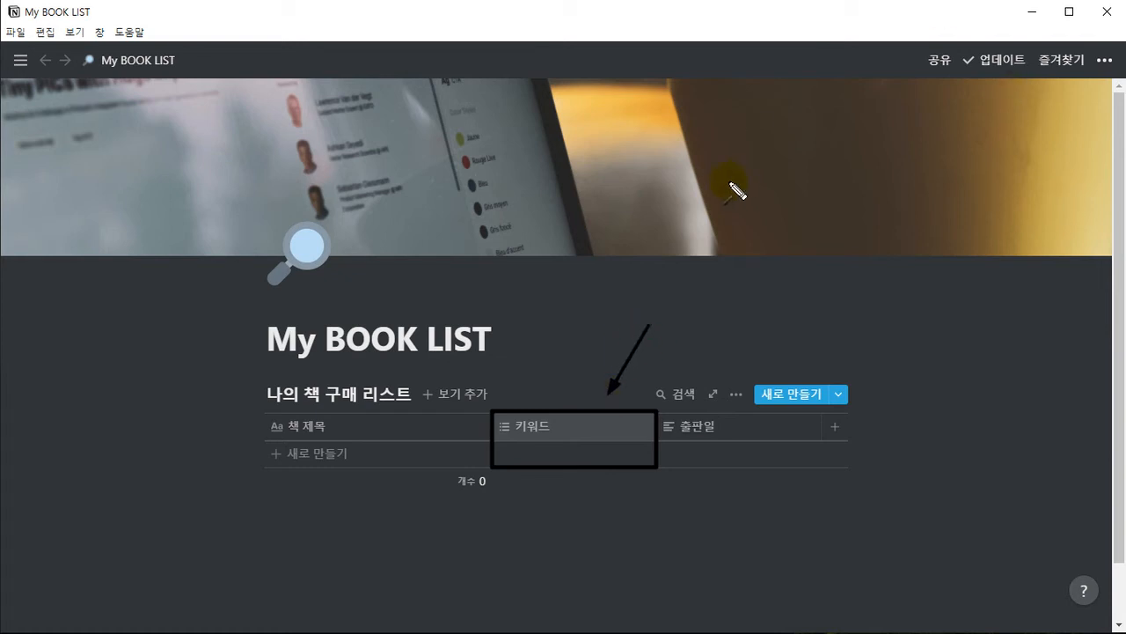
{"action": "left_click", "coordinate": [660, 297]}
{"action": "mouse_move", "coordinate": [660, 297]}
{"action": "left_mouse_down"}
{"action": "mouse_move", "coordinate": [675, 297]}
{"action": "mouse_move", "coordinate": [665, 301]}
{"action": "mouse_move", "coordinate": [676, 313]}
{"action": "mouse_move", "coordinate": [659, 324]}
{"action": "mouse_move", "coordinate": [677, 330]}
{"action": "mouse_move", "coordinate": [689, 297]}
{"action": "mouse_move", "coordinate": [699, 309]}
{"action": "mouse_move", "coordinate": [694, 329]}
{"action": "mouse_move", "coordinate": [747, 310]}
{"action": "mouse_move", "coordinate": [743, 325]}
{"action": "mouse_move", "coordinate": [756, 302]}
{"action": "mouse_move", "coordinate": [773, 309]}
{"action": "left_mouse_up"}
{"action": "left_click", "coordinate": [734, 298]}
{"action": "mouse_move", "coordinate": [758, 303]}
{"action": "left_mouse_down"}
{"action": "mouse_move", "coordinate": [779, 312]}
{"action": "mouse_move", "coordinate": [772, 329]}
{"action": "left_mouse_up"}
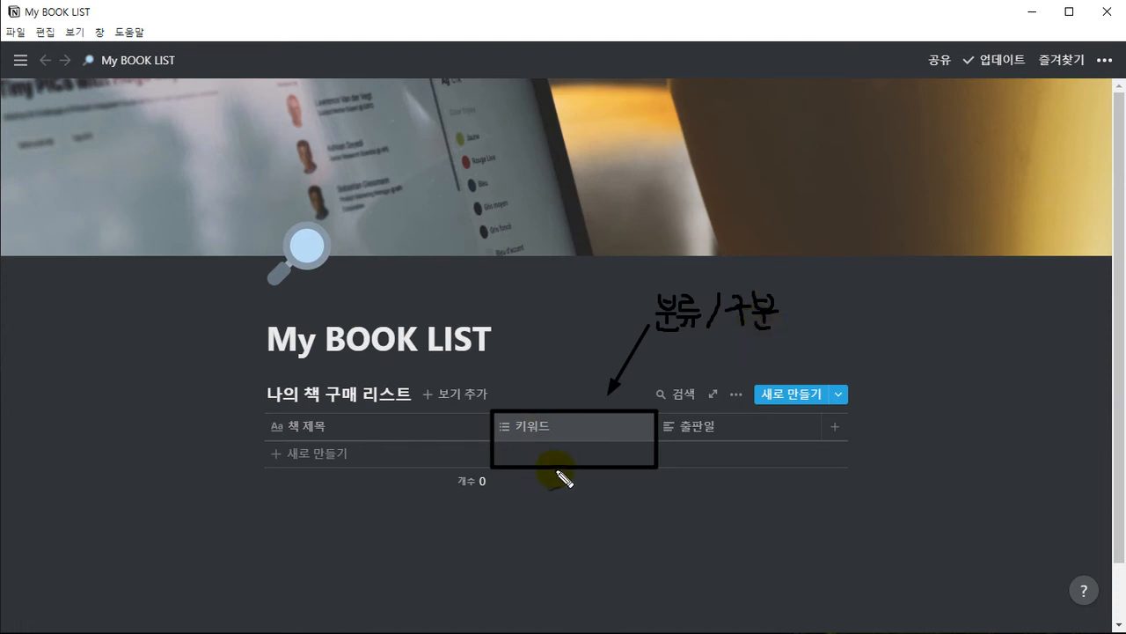
{"action": "left_click_drag", "start_coordinate": [659, 343], "coordinate": [768, 336]}
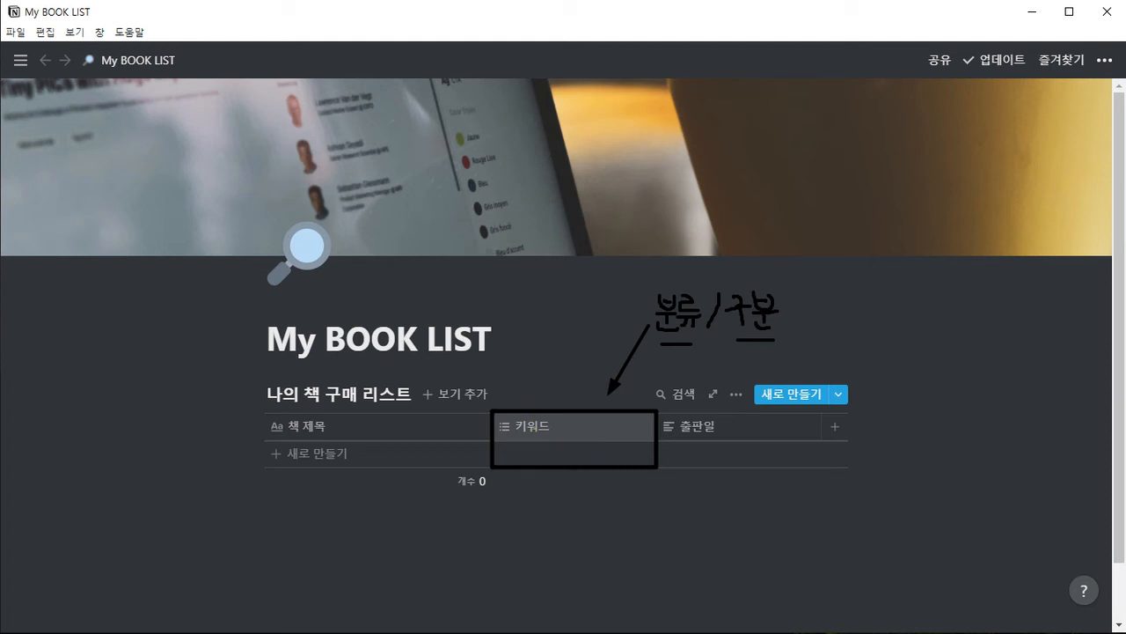
{"action": "key", "text": "Escape"}
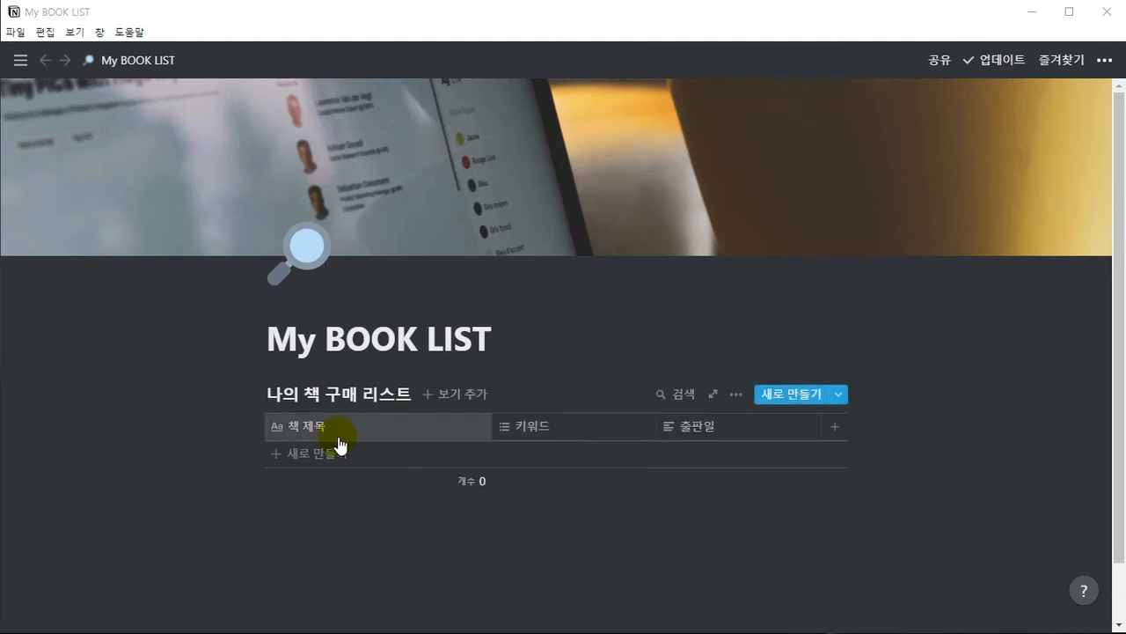
Add a new row to the book table with the title "기계는 어떻게 학습하는가?"
{"action": "left_click", "coordinate": [360, 457]}
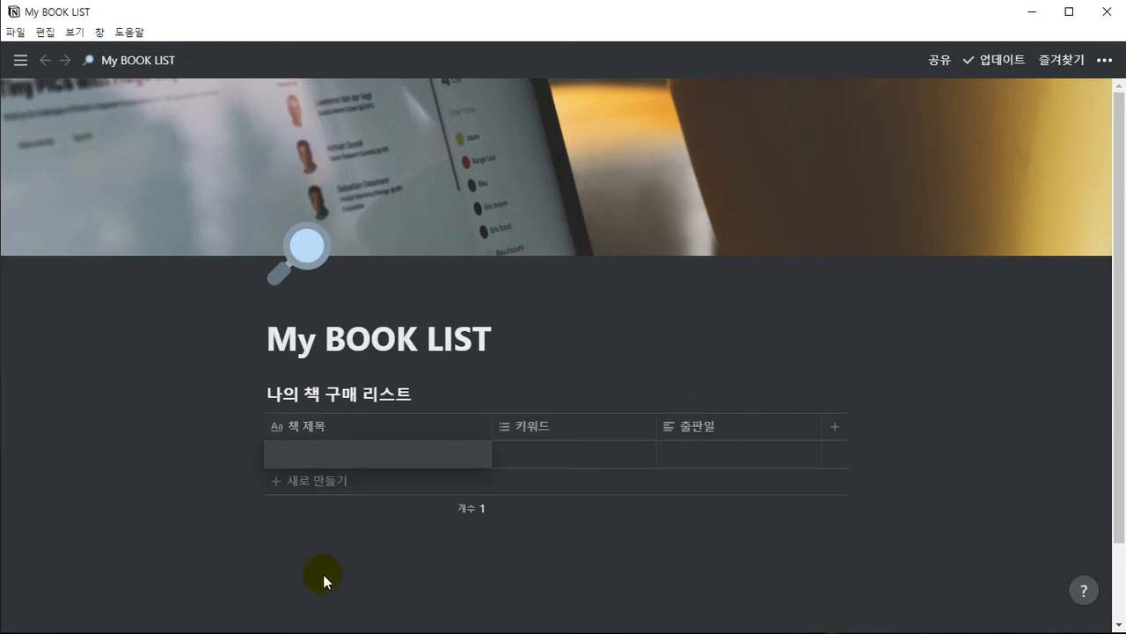
{"action": "type", "text": "기계는어"}
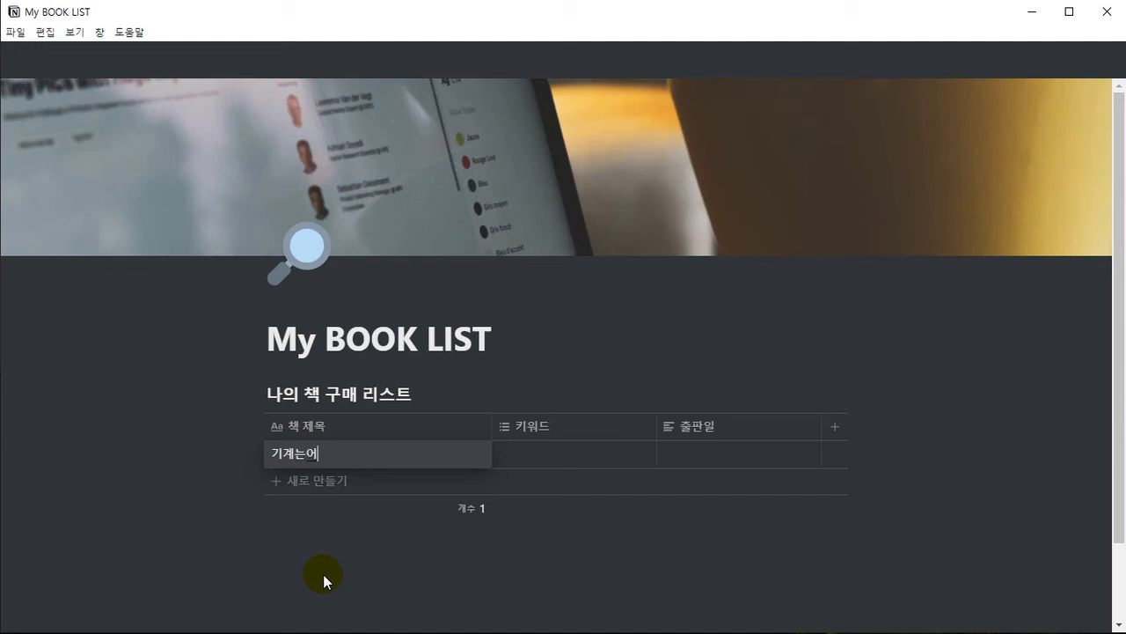
{"action": "key", "text": "BackSpace"}
{"action": "key", "text": "BackSpace"}
{"action": "key", "text": "BackSpace"}
{"action": "type", "text": "는 어떻게 혁"}
{"action": "type", "text": "습하"}
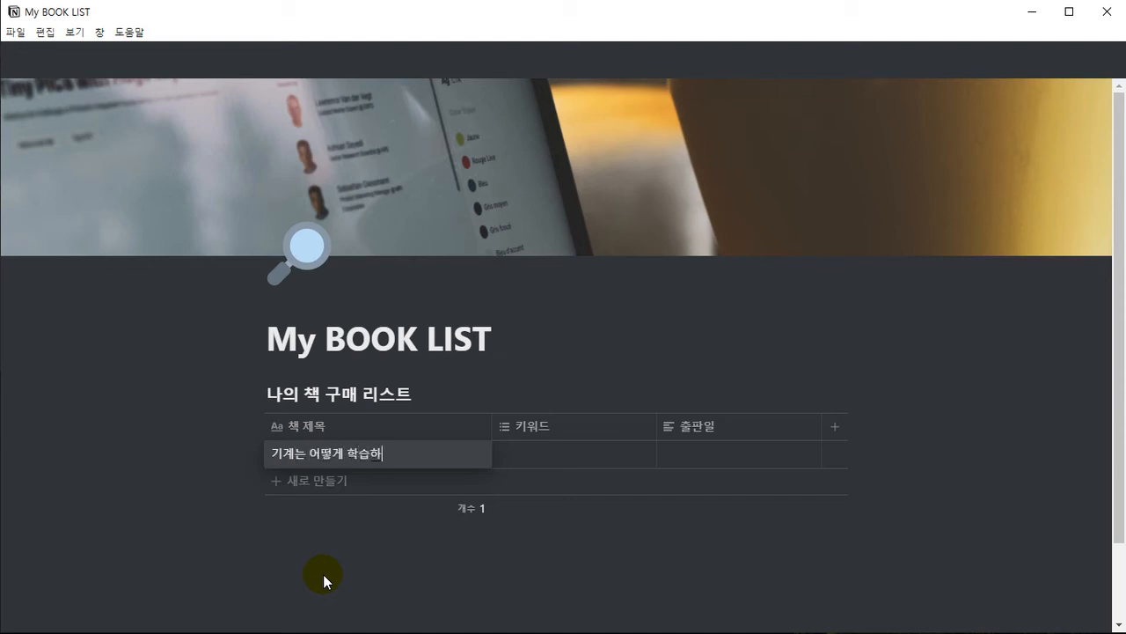
{"action": "type", "text": "는가?"}
{"action": "key", "text": "Tab"}
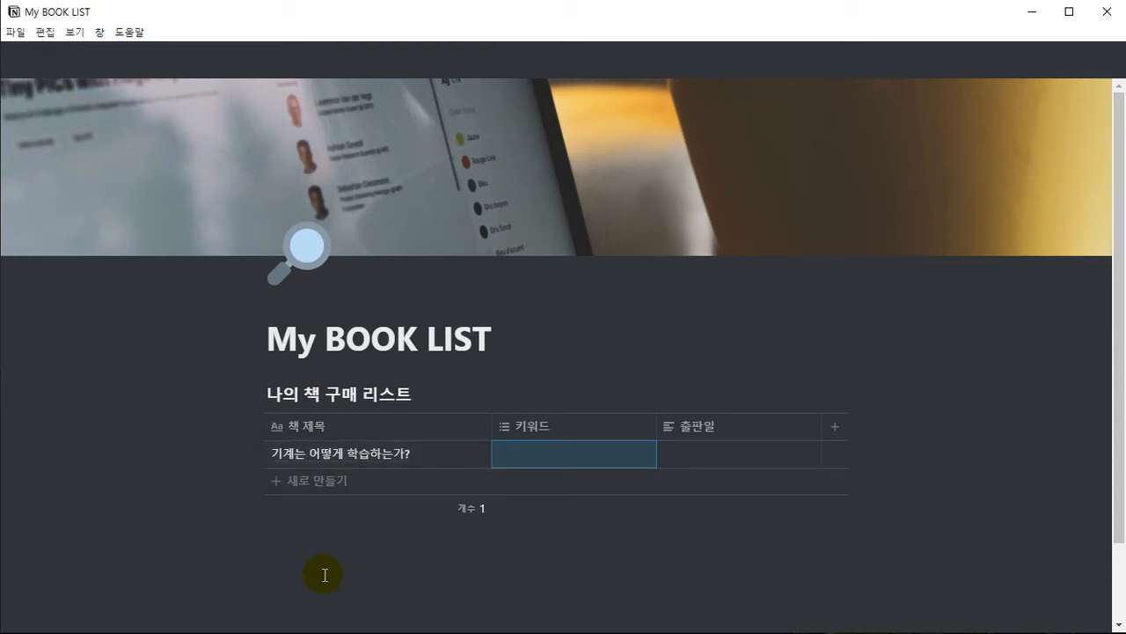
Rename the 키워드 column to "완독 여부"
{"action": "key", "text": "Return"}
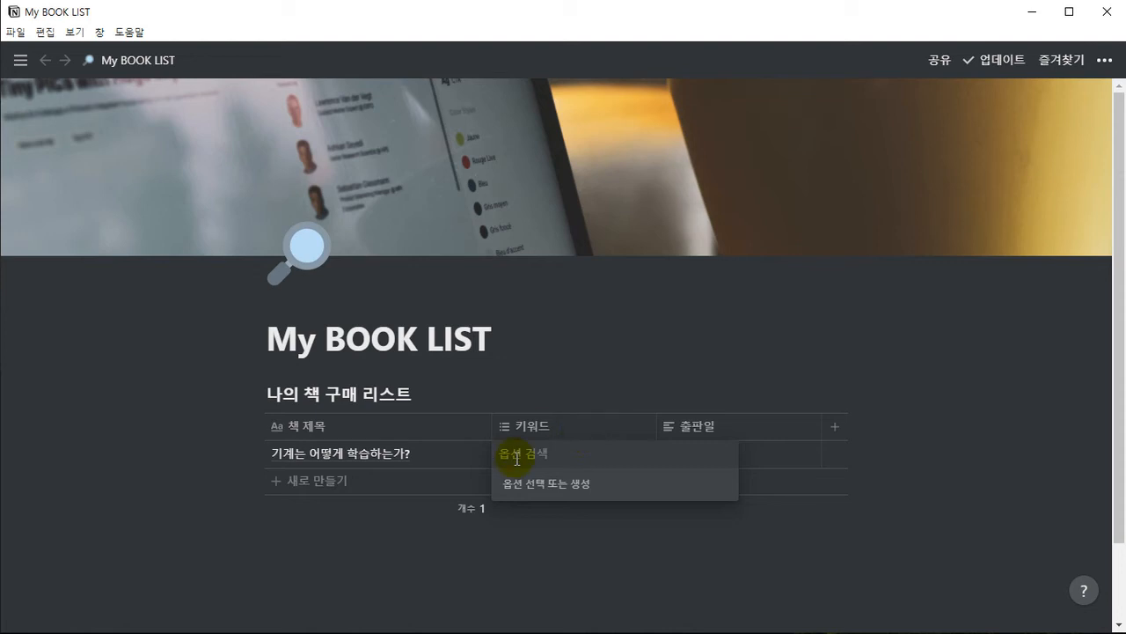
{"action": "key", "text": "Escape"}
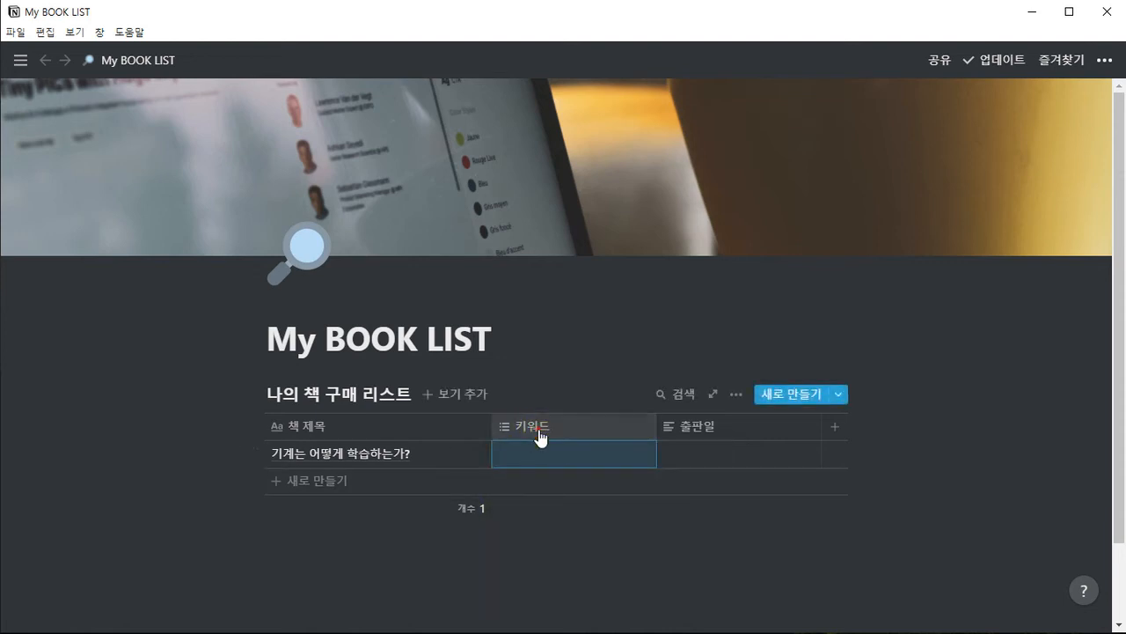
{"action": "left_click", "coordinate": [536, 433]}
{"action": "type", "text": "왼"}
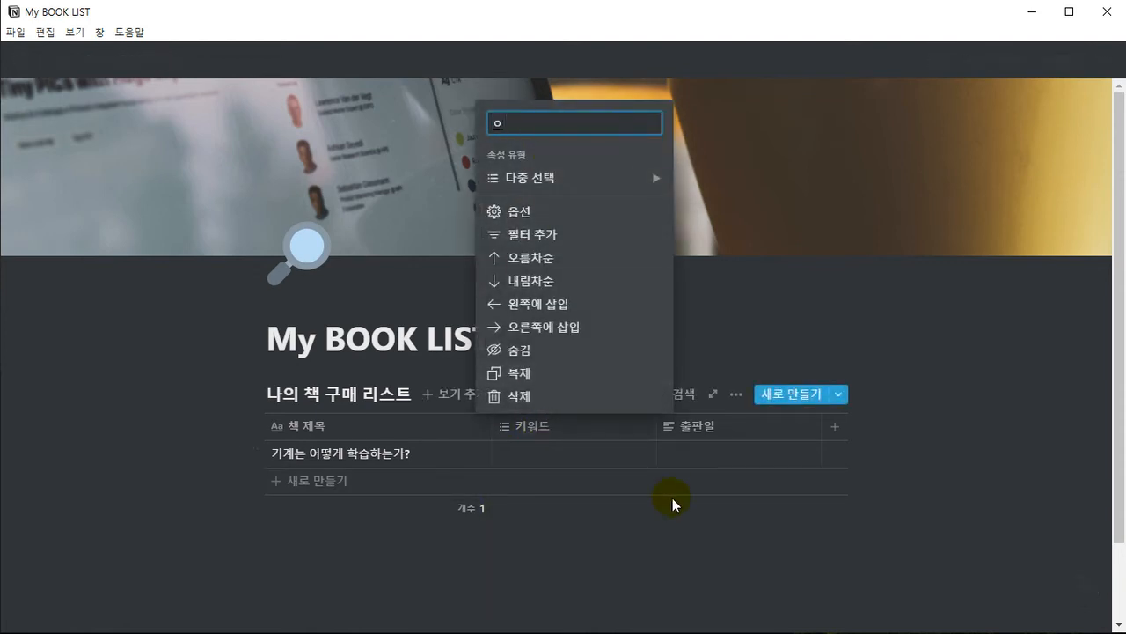
{"action": "type", "text": "독 여부"}
{"action": "key", "text": "Return"}
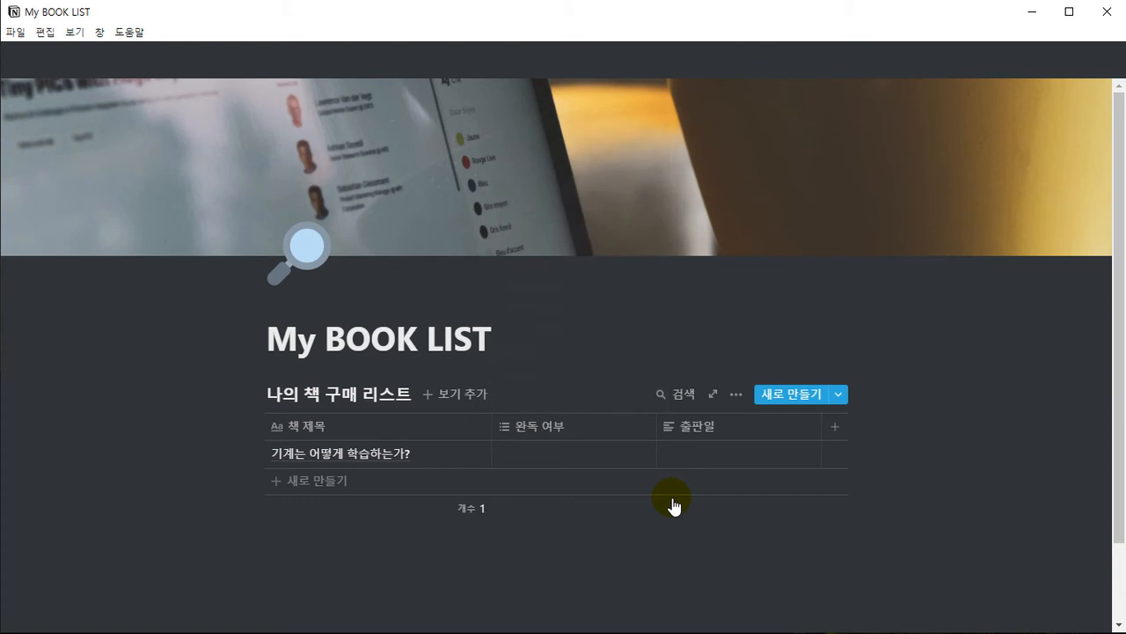
Create the tags 완독, 미완독 and 현재 읽는중.. in the first book's 완독 여부 cell
{"action": "left_click", "coordinate": [536, 458]}
{"action": "type", "text": "와ㄴ독"}
{"action": "key", "text": "Return"}
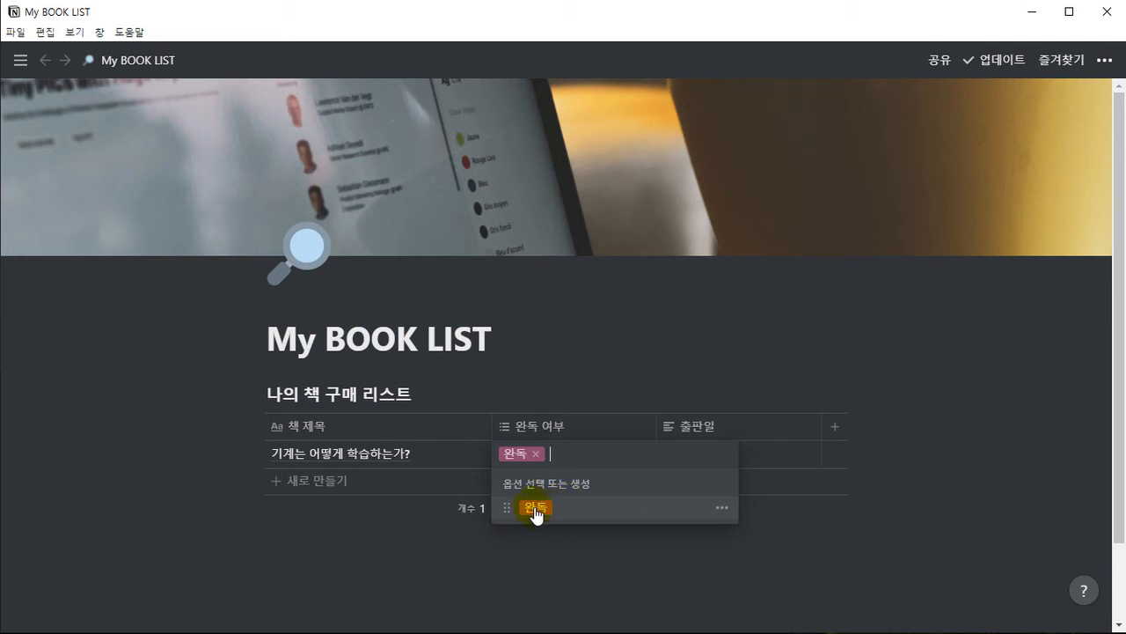
{"action": "type", "text": "미완독"}
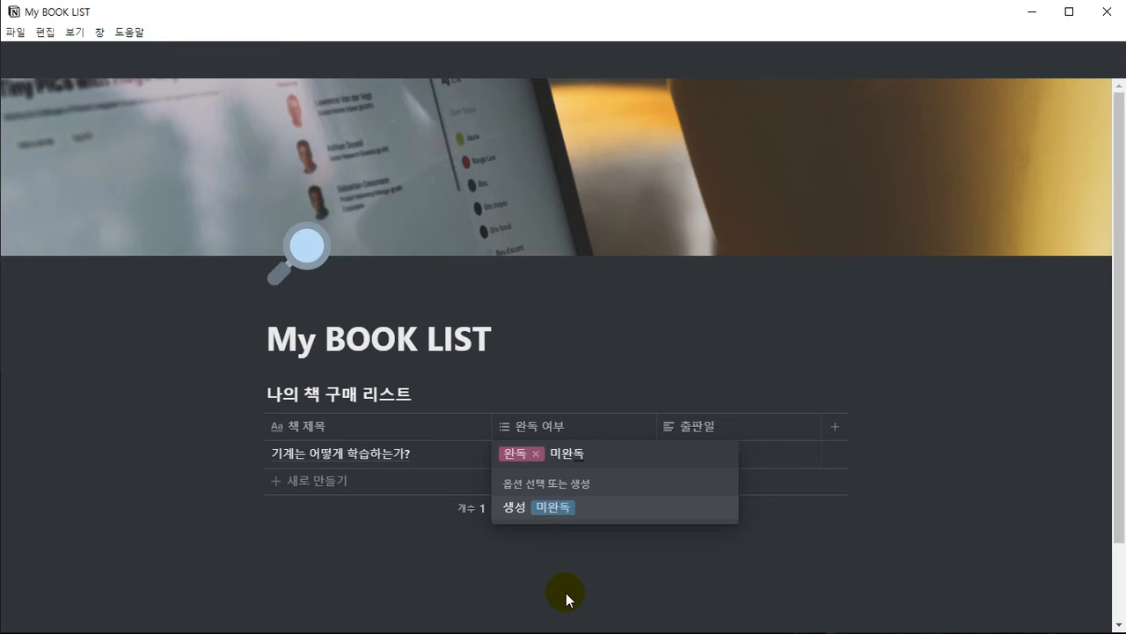
{"action": "key", "text": "Return"}
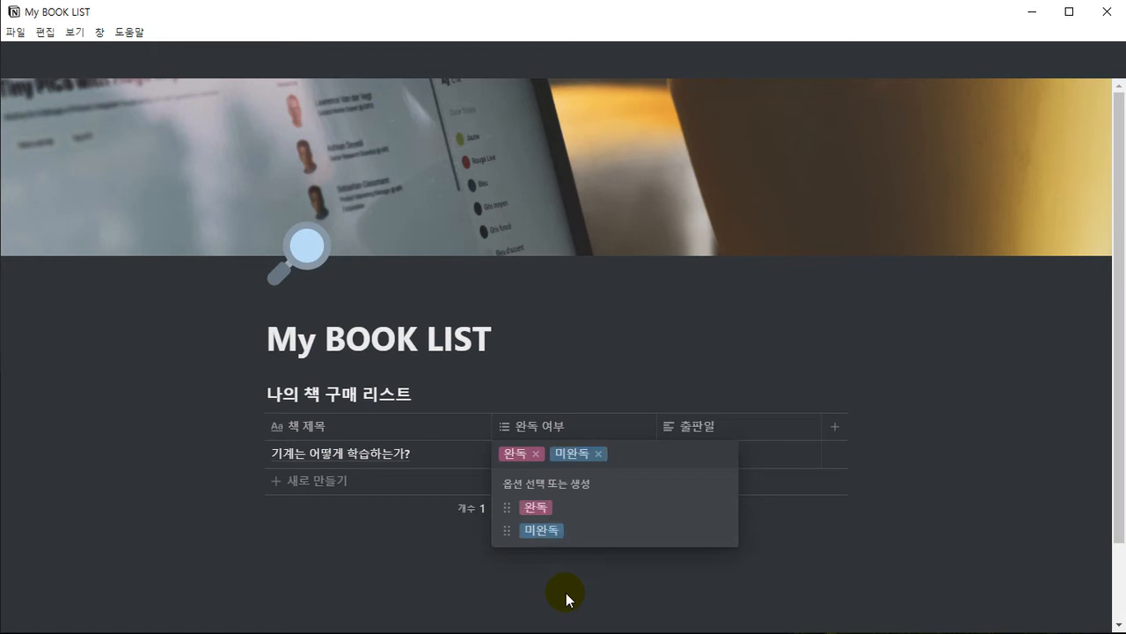
{"action": "type", "text": "현재"}
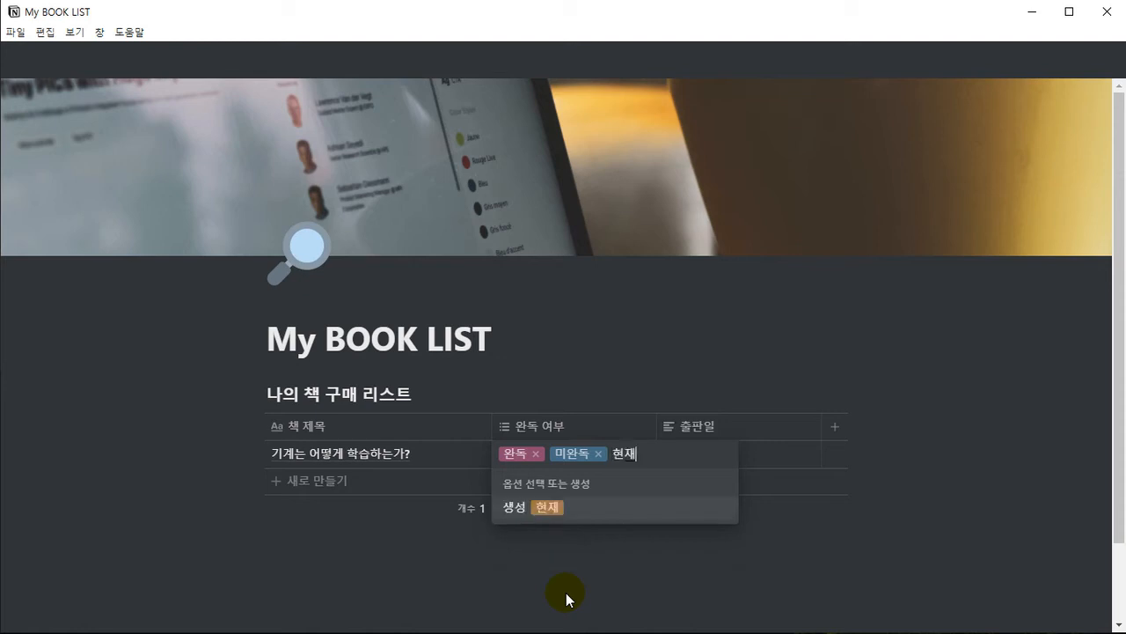
{"action": "type", "text": " 읽는중"}
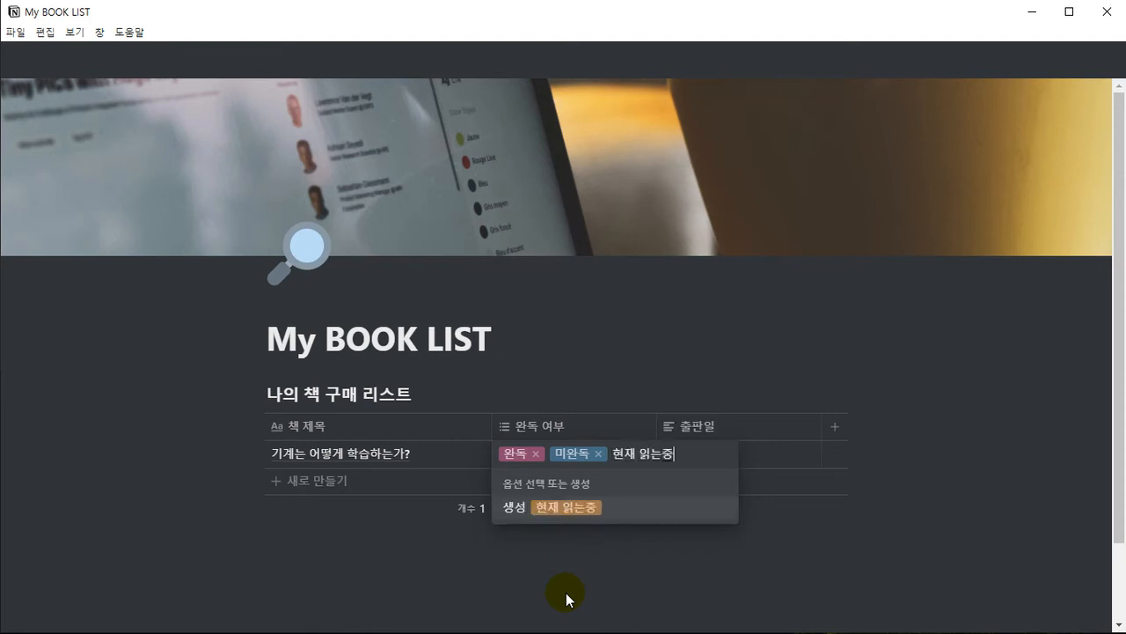
{"action": "type", "text": ".."}
{"action": "key", "text": "Return"}
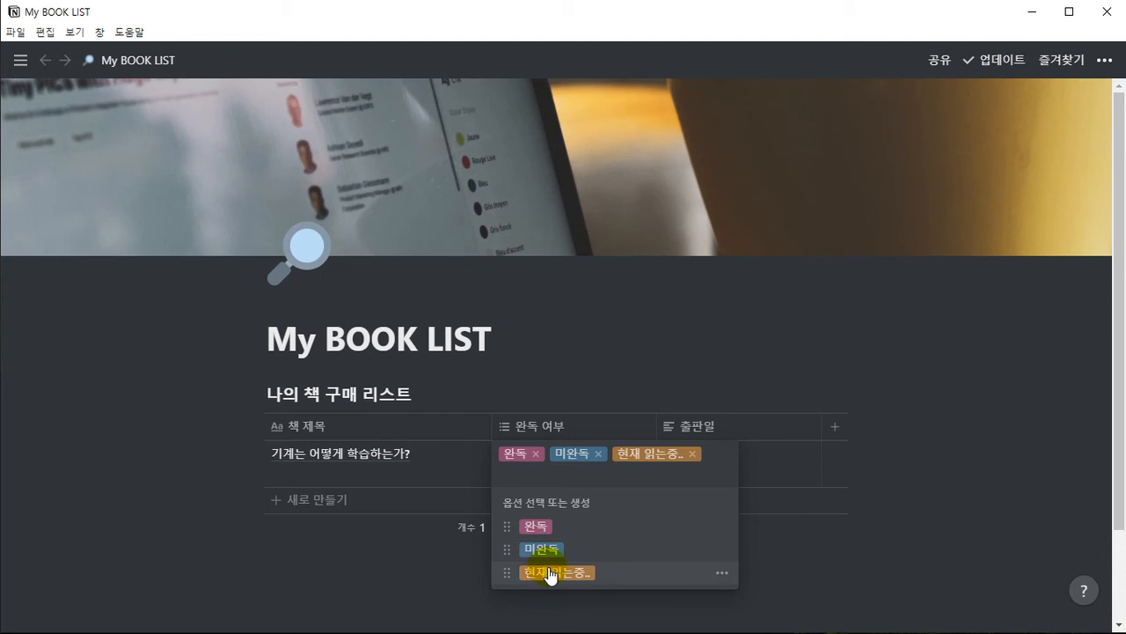
Examine the name, delete and color settings of the 현재 읽는중.. tag, leaving them as they are
{"action": "left_click", "coordinate": [722, 573]}
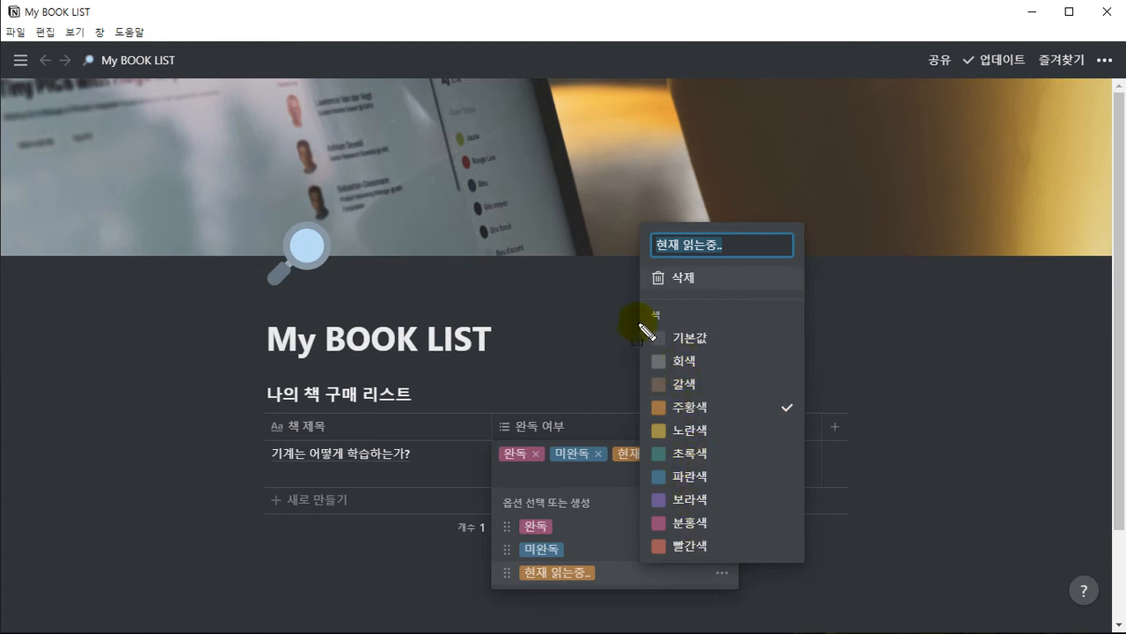
{"action": "left_click_drag", "start_coordinate": [635, 322], "coordinate": [742, 565]}
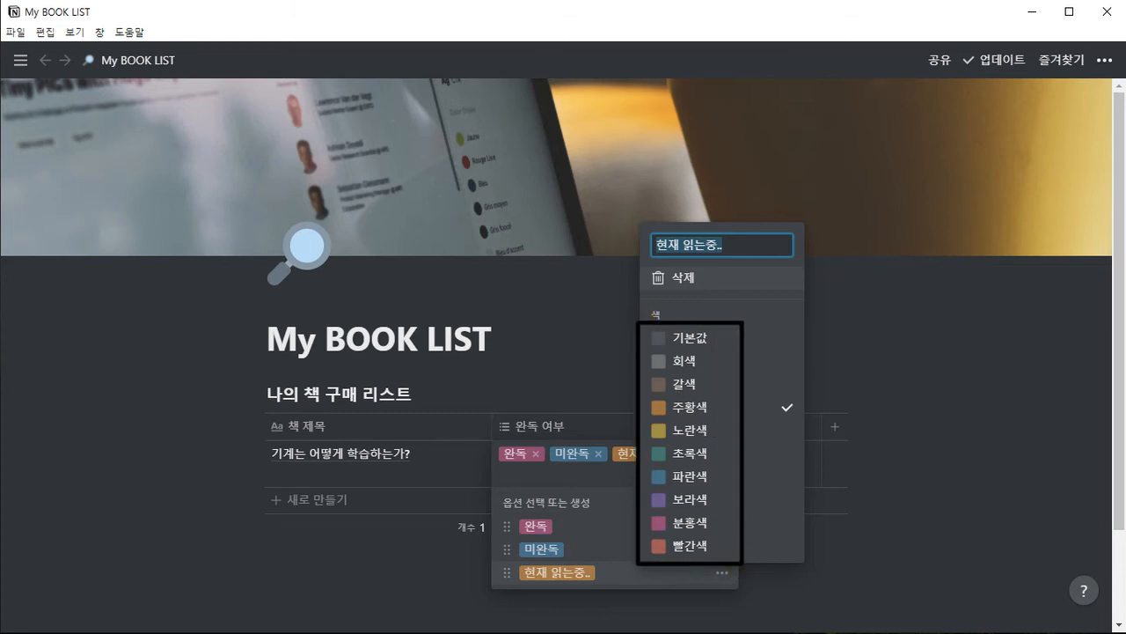
{"action": "left_click", "coordinate": [780, 1]}
{"action": "mouse_move", "coordinate": [836, 1]}
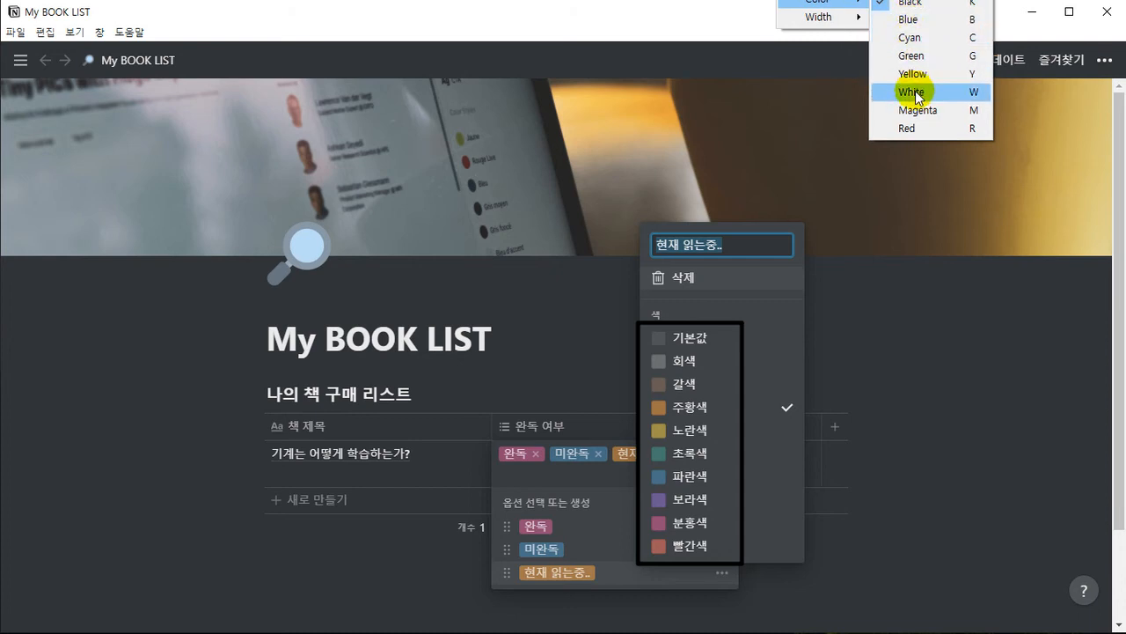
{"action": "left_click", "coordinate": [916, 128]}
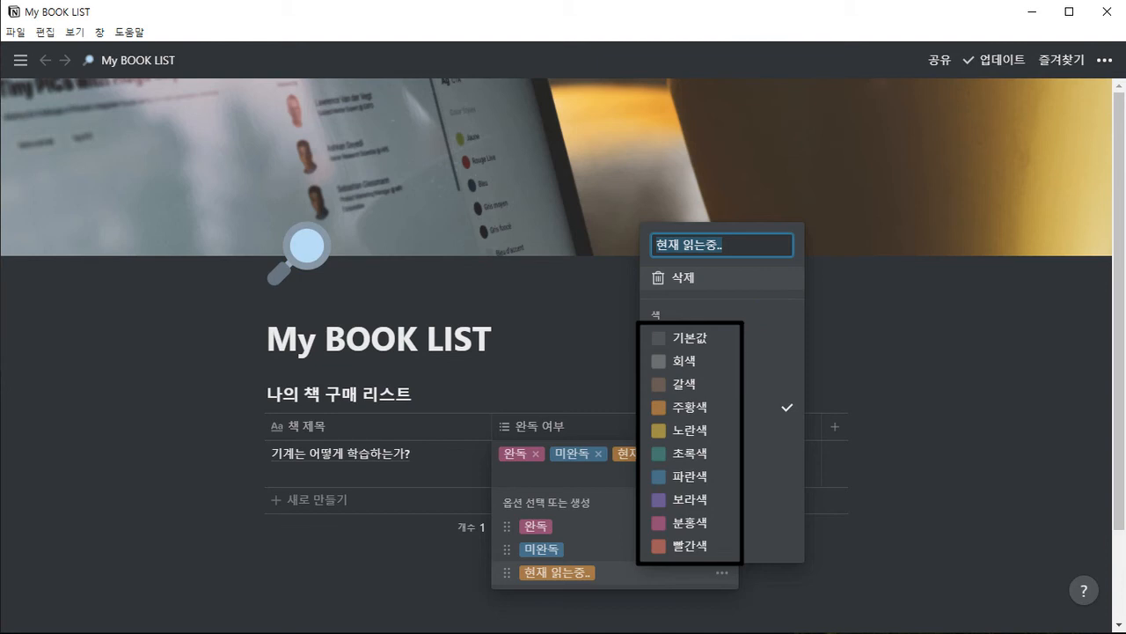
{"action": "mouse_move", "coordinate": [786, 283]}
{"action": "left_mouse_down"}
{"action": "mouse_move", "coordinate": [752, 332]}
{"action": "mouse_move", "coordinate": [751, 317]}
{"action": "left_mouse_up"}
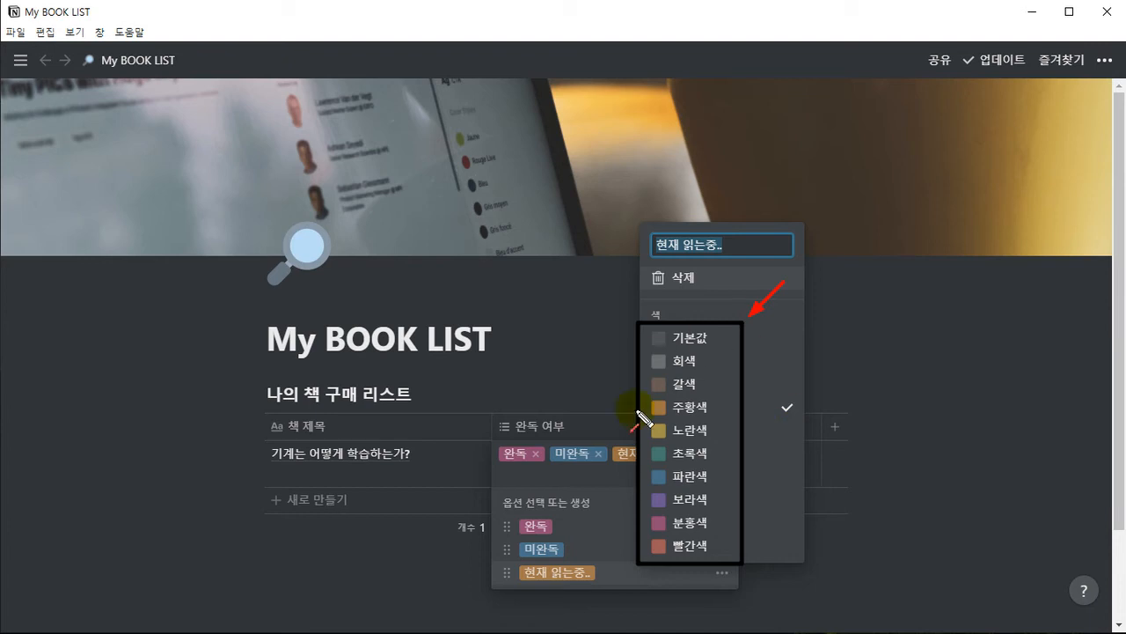
{"action": "left_click_drag", "start_coordinate": [702, 472], "coordinate": [708, 453]}
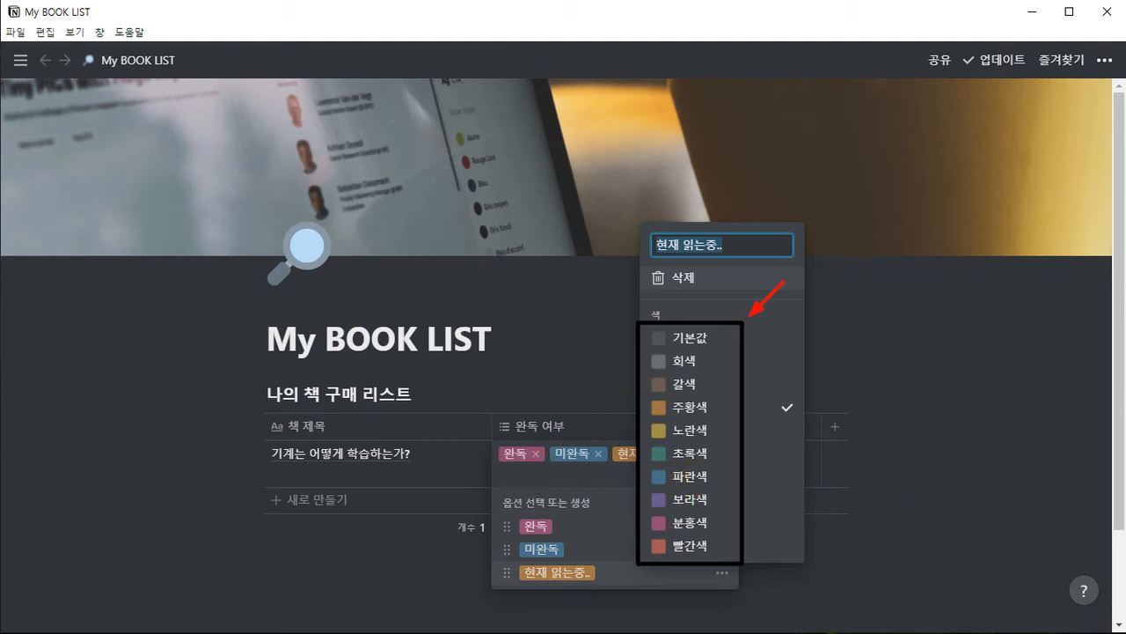
{"action": "left_click_drag", "start_coordinate": [526, 437], "coordinate": [517, 446]}
{"action": "left_click", "coordinate": [554, 336]}
{"action": "left_click", "coordinate": [674, 363]}
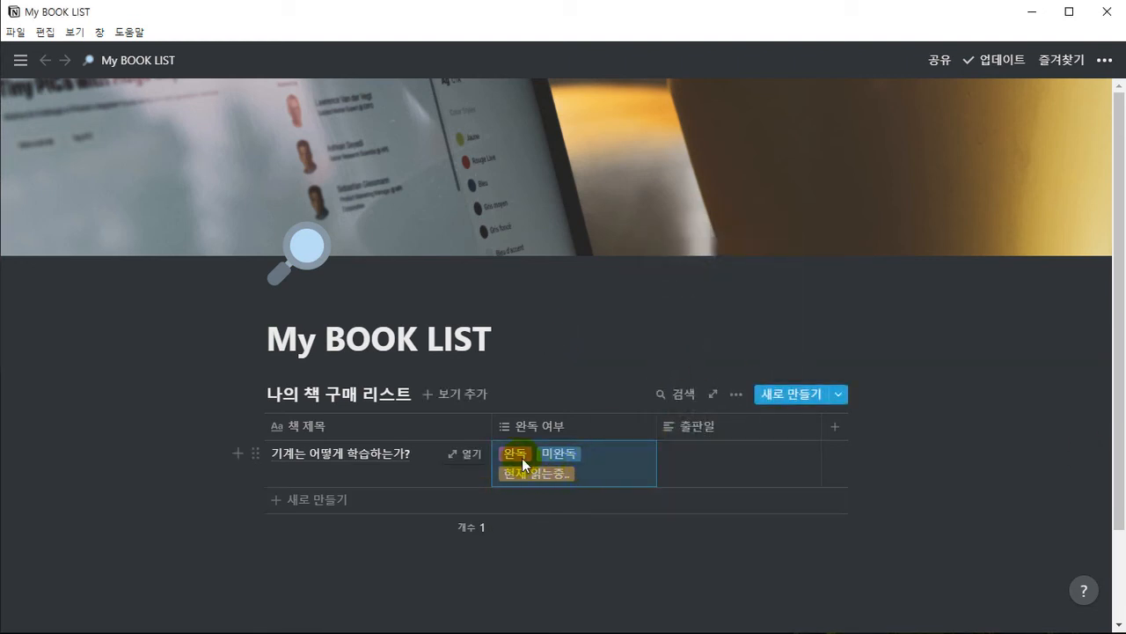
Remove the 미완독 and 현재 읽는중.. tags from the first book's 완독 여부 cell, keeping only 완독
{"action": "left_click", "coordinate": [564, 471]}
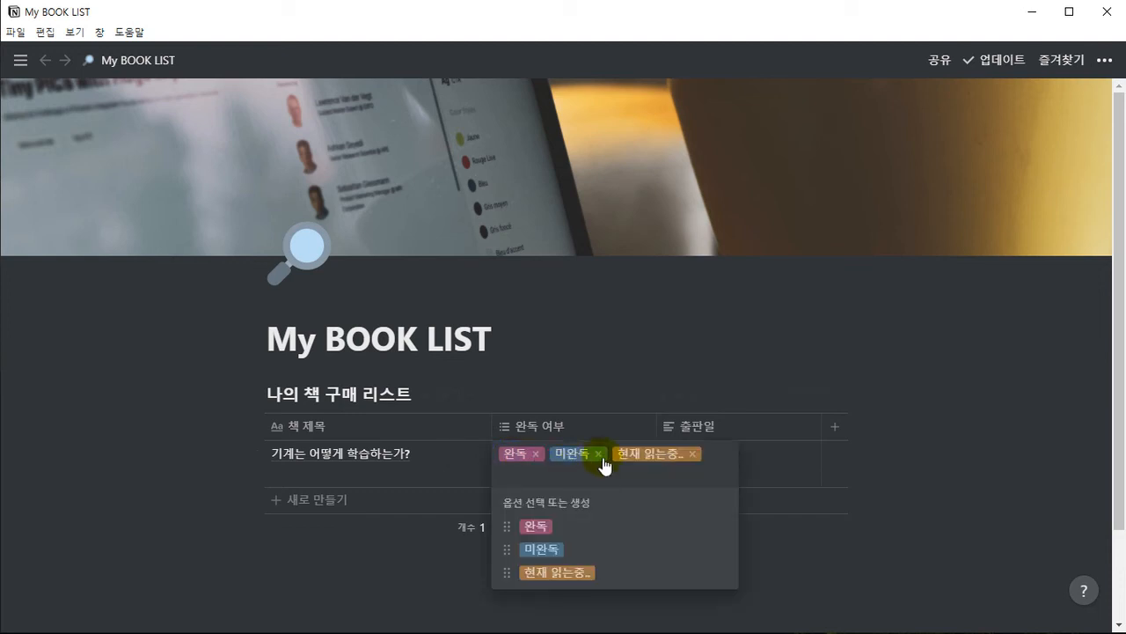
{"action": "left_click", "coordinate": [600, 454]}
{"action": "left_click", "coordinate": [629, 453]}
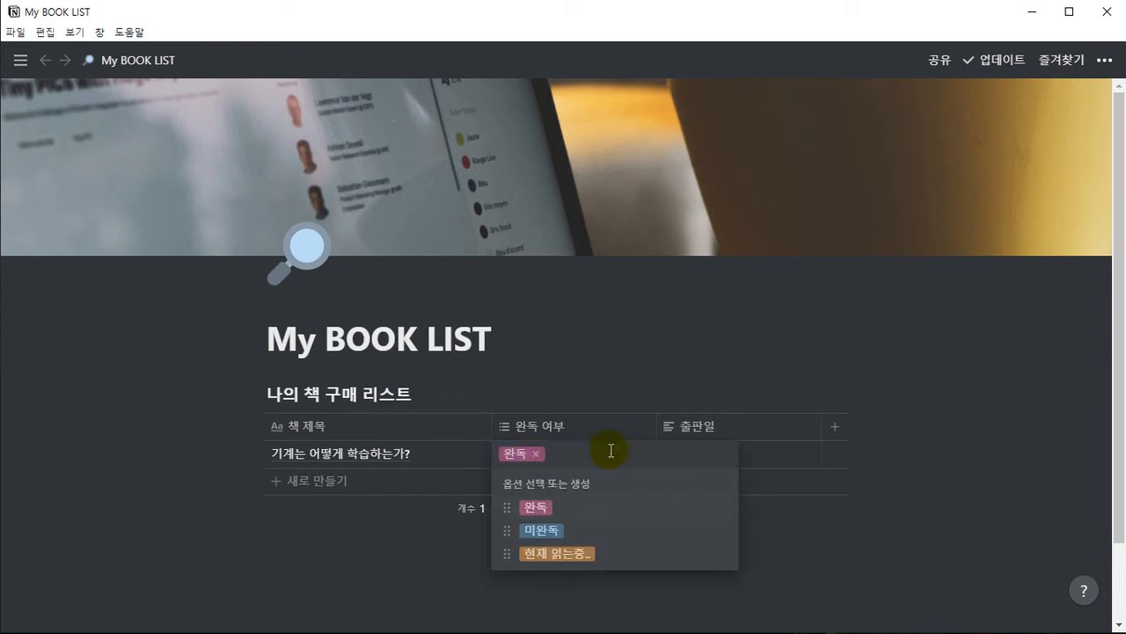
{"action": "left_click", "coordinate": [600, 373]}
{"action": "left_click", "coordinate": [572, 330]}
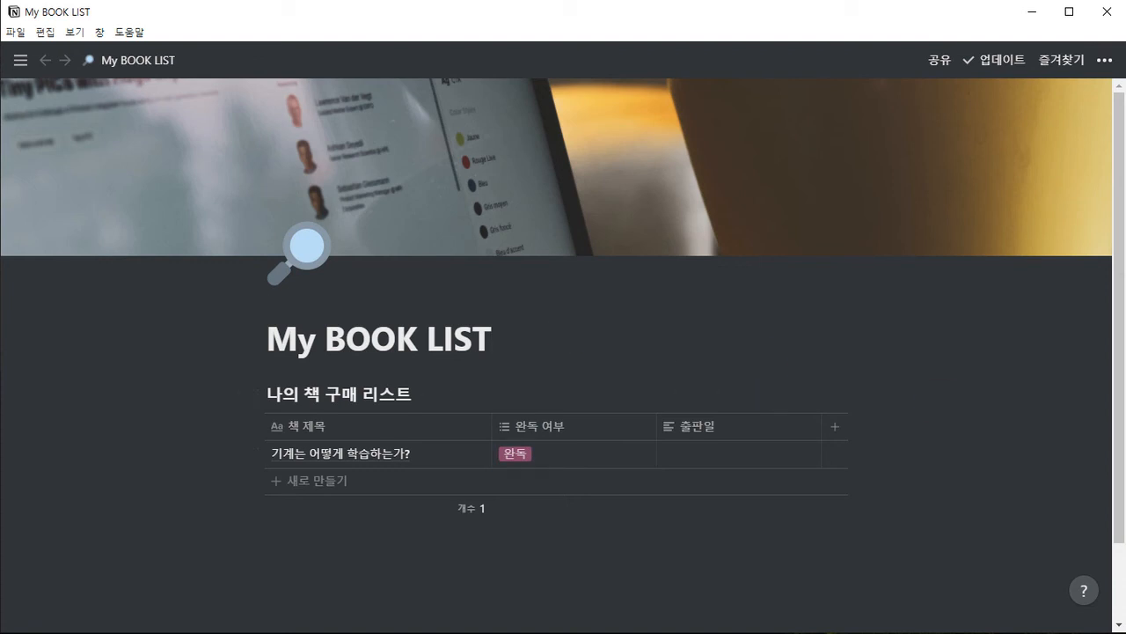
Add a second book row titled "컴퓨팅 사고와 AI" to the table
{"action": "left_click", "coordinate": [322, 484]}
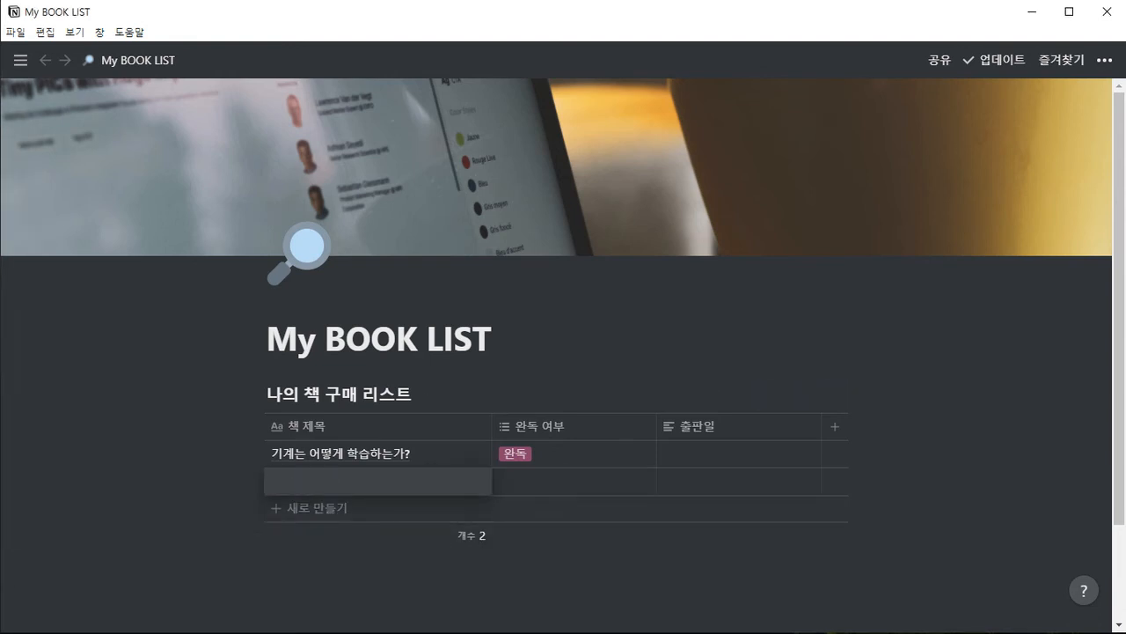
{"action": "type", "text": "컴"}
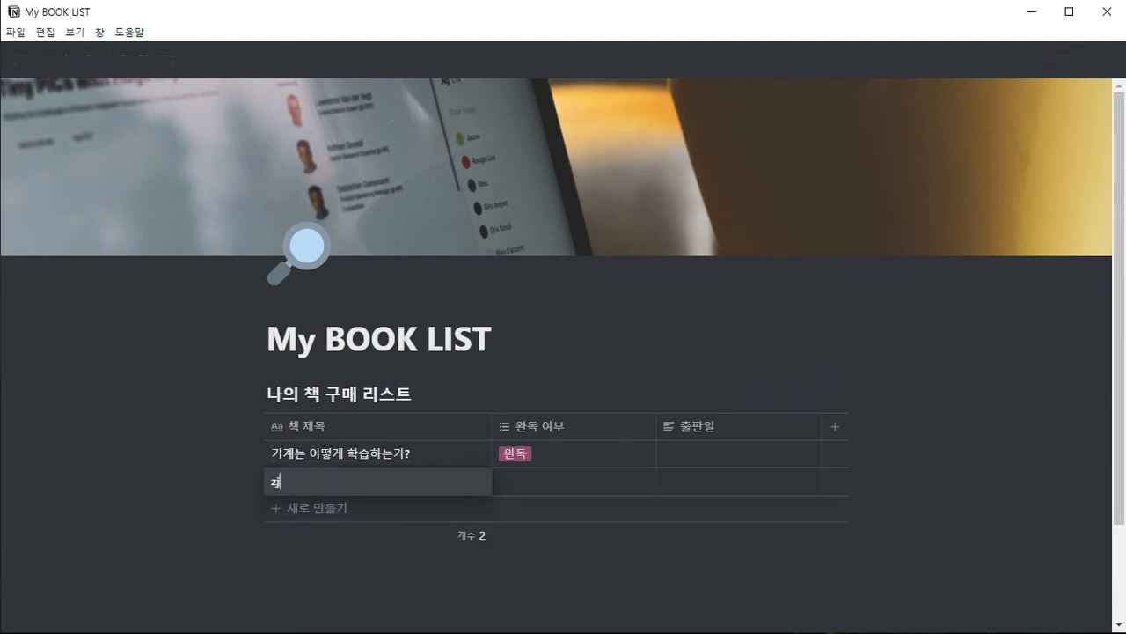
{"action": "type", "text": "퓨팅 사고와 AI"}
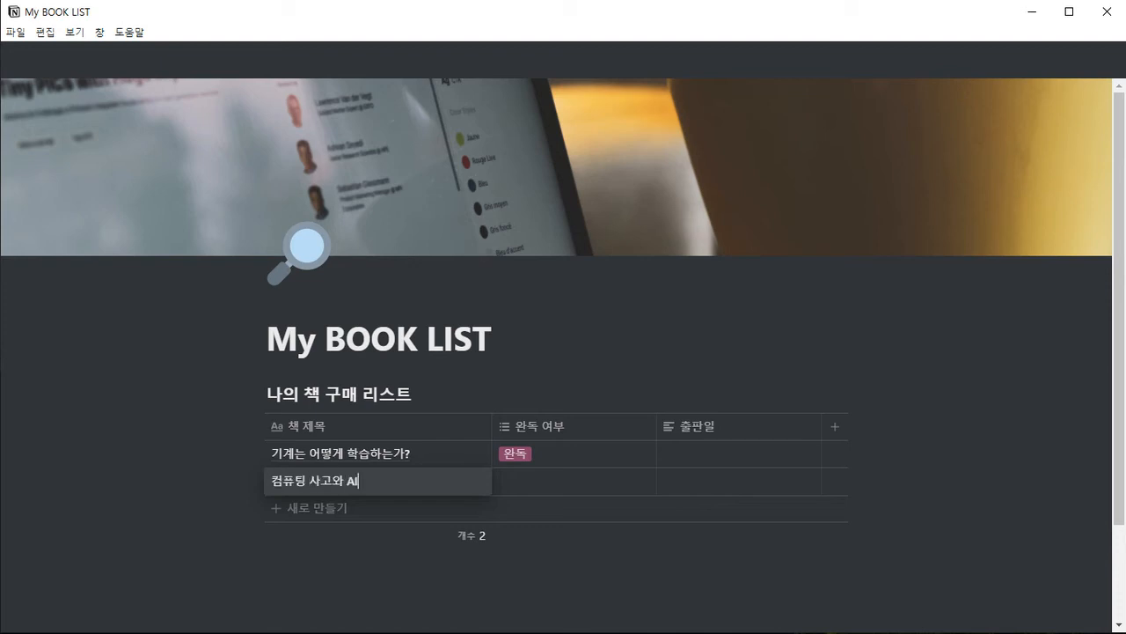
{"action": "key", "text": "Tab"}
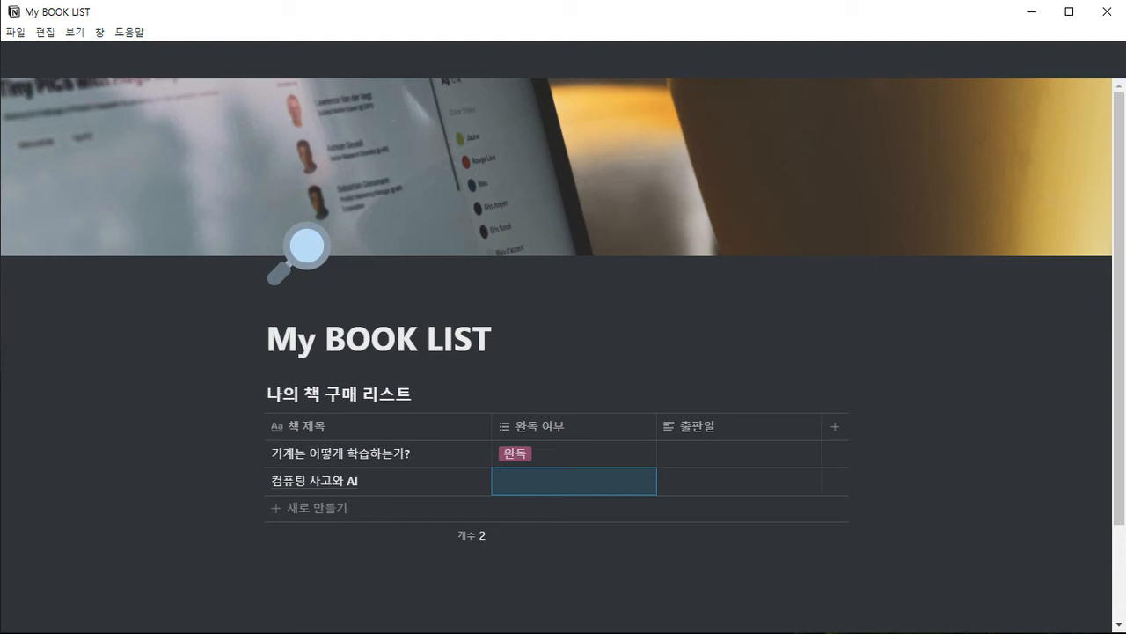
Try 미완독 in the second book's 완독 여부 cell, then replace it with the 현재 읽는중.. tag
{"action": "left_click", "coordinate": [506, 487]}
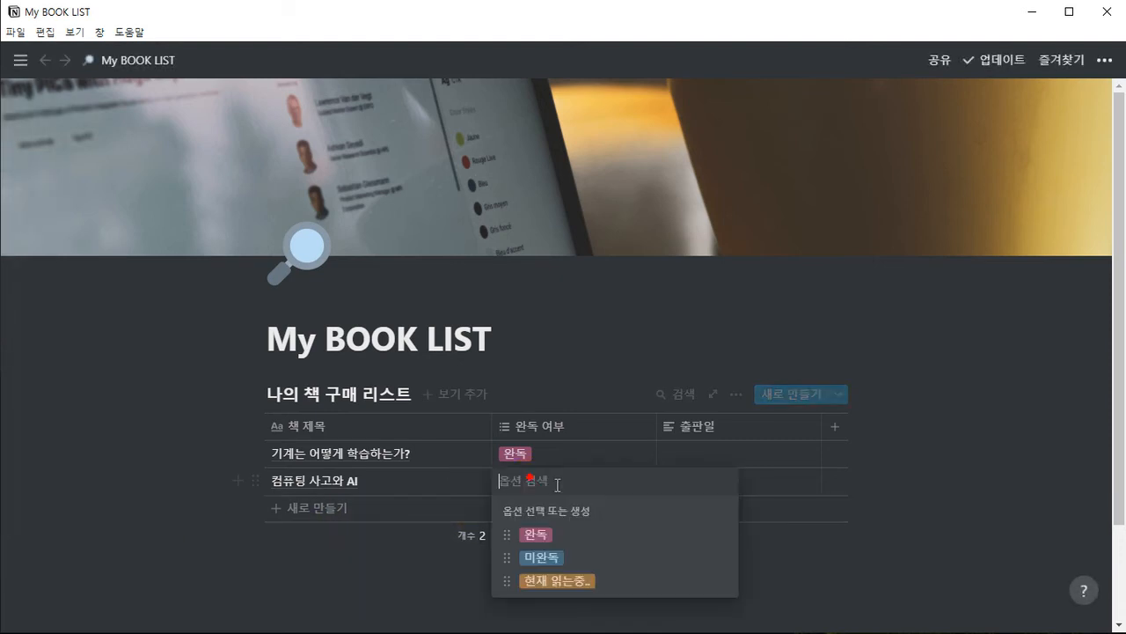
{"action": "left_click", "coordinate": [538, 557]}
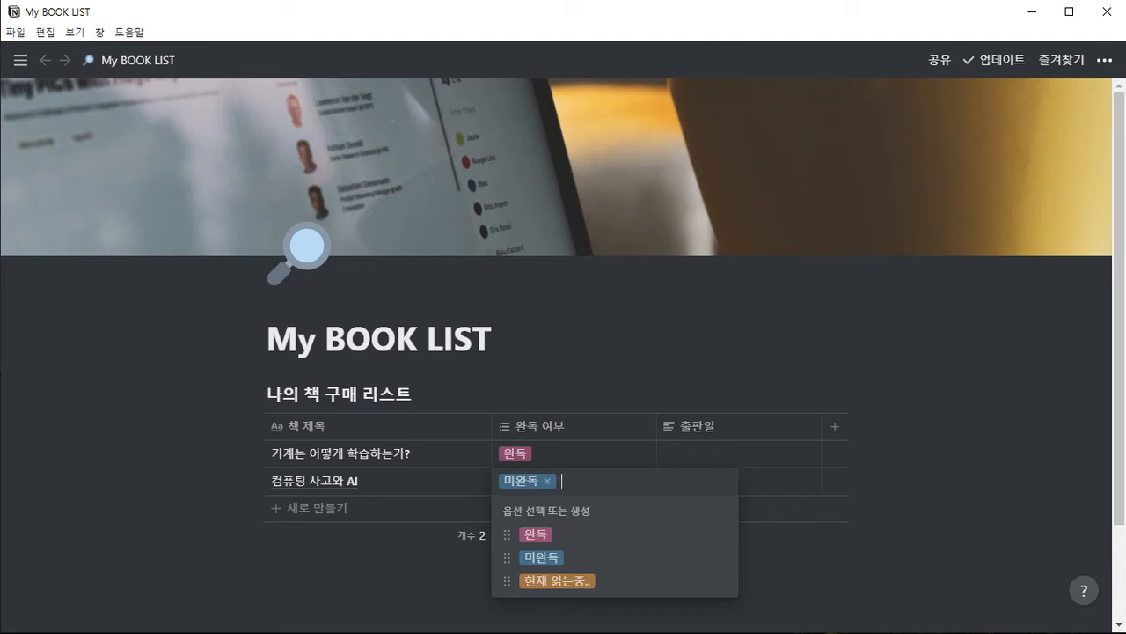
{"action": "left_click", "coordinate": [547, 481]}
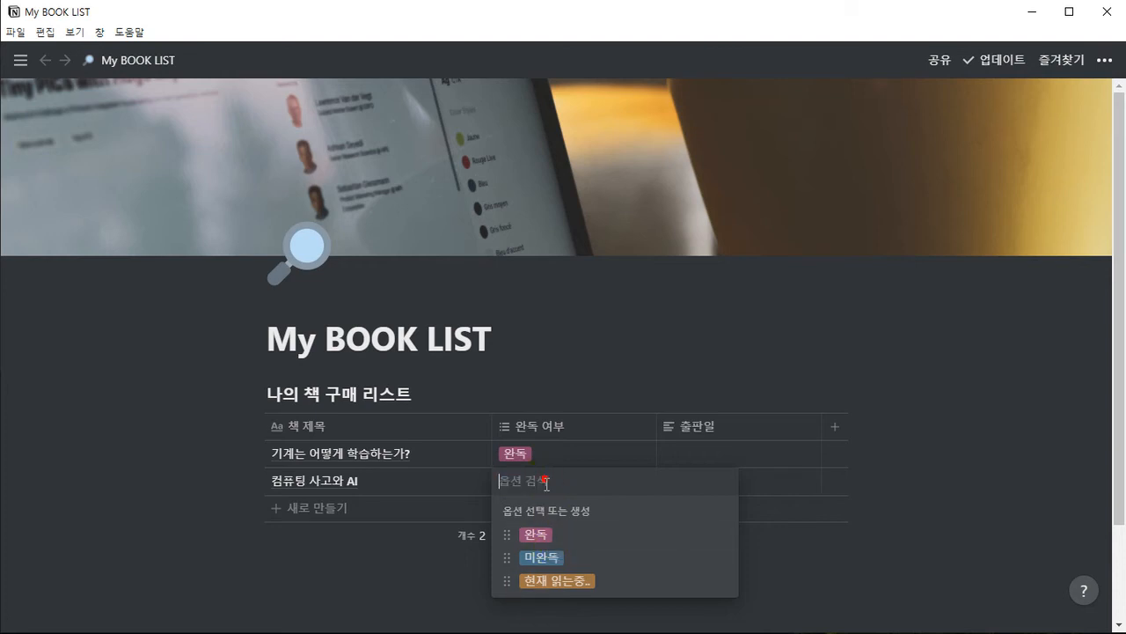
{"action": "left_click", "coordinate": [556, 585]}
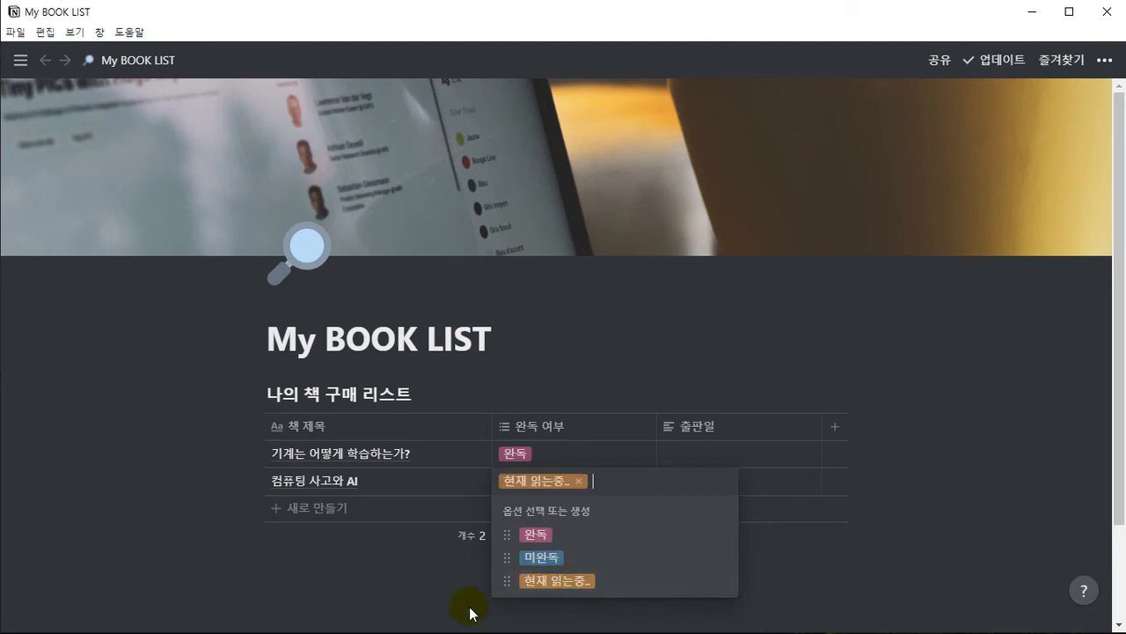
{"action": "left_click", "coordinate": [458, 602]}
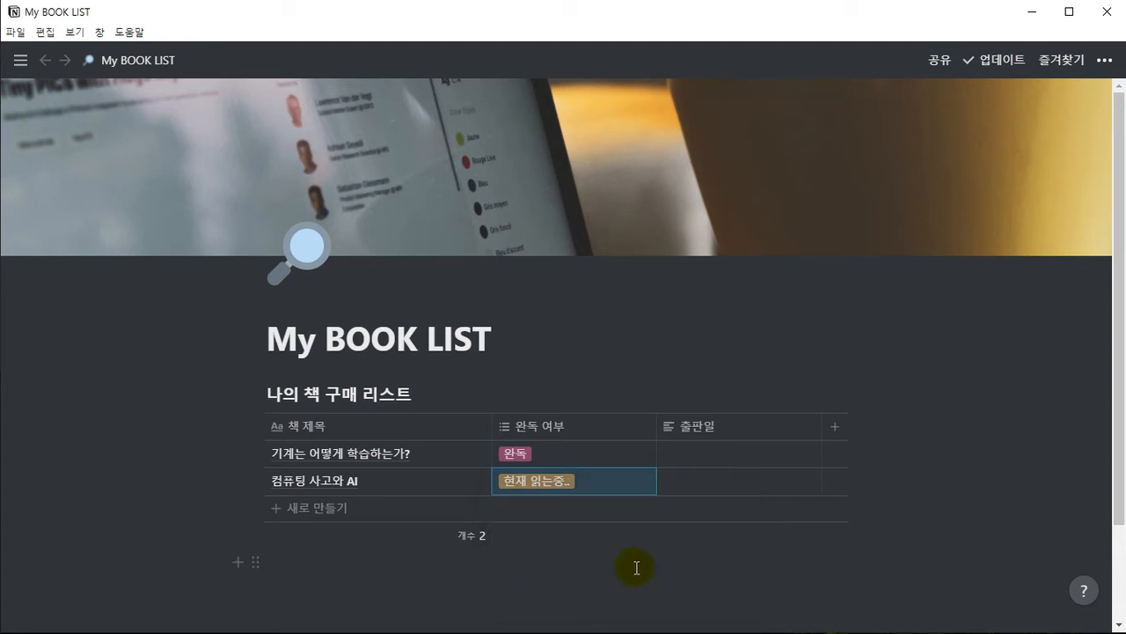
{"action": "left_click", "coordinate": [552, 327]}
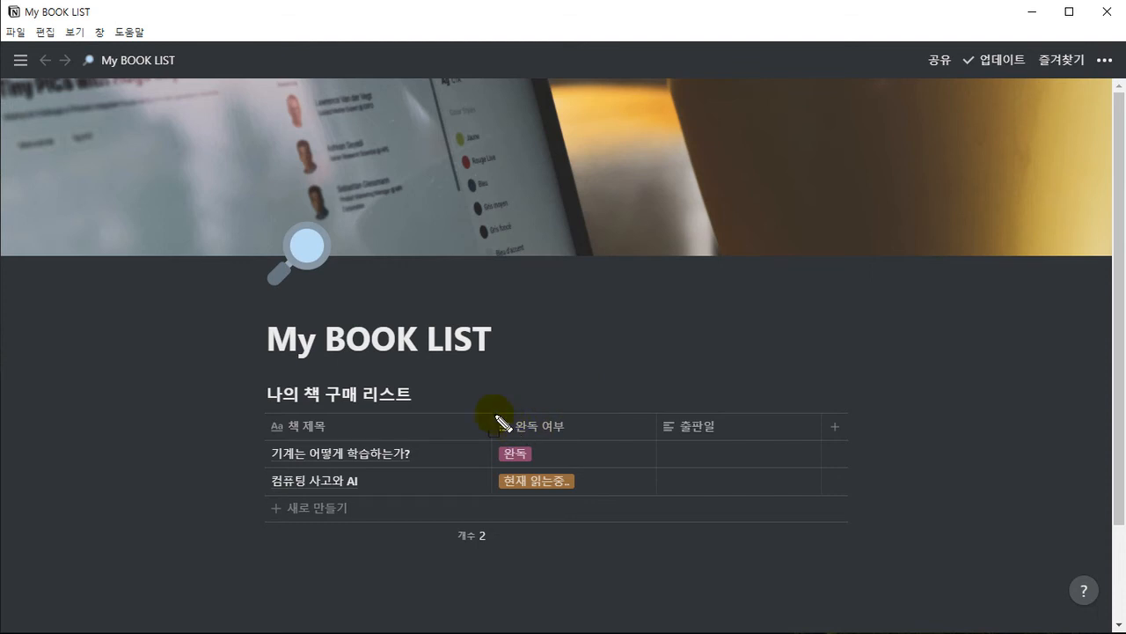
{"action": "left_click_drag", "start_coordinate": [490, 411], "coordinate": [657, 523]}
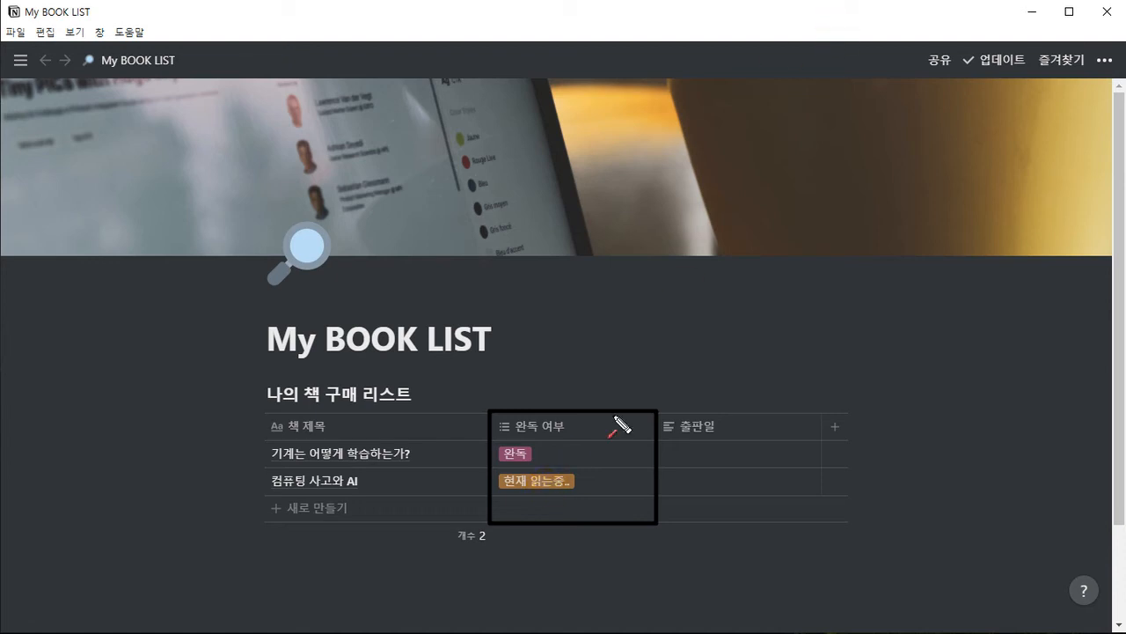
{"action": "left_click_drag", "start_coordinate": [651, 361], "coordinate": [627, 398]}
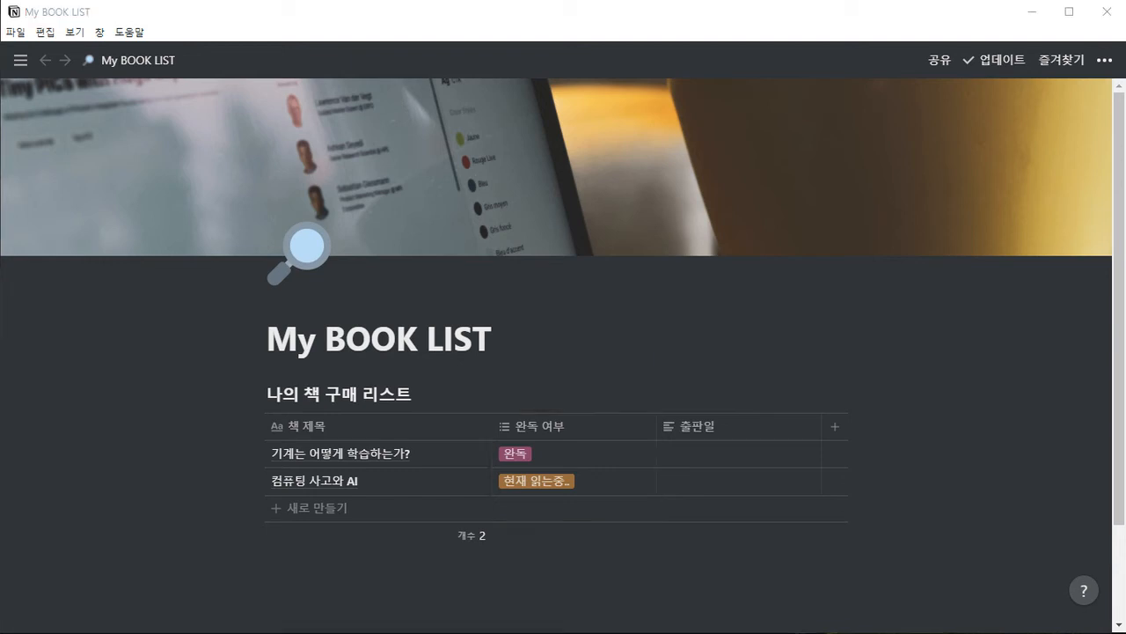
Delete both book rows and add a new row with a sample person's name in the 책 제목 column
{"action": "left_click_drag", "start_coordinate": [217, 455], "coordinate": [300, 483]}
{"action": "key", "text": "Delete"}
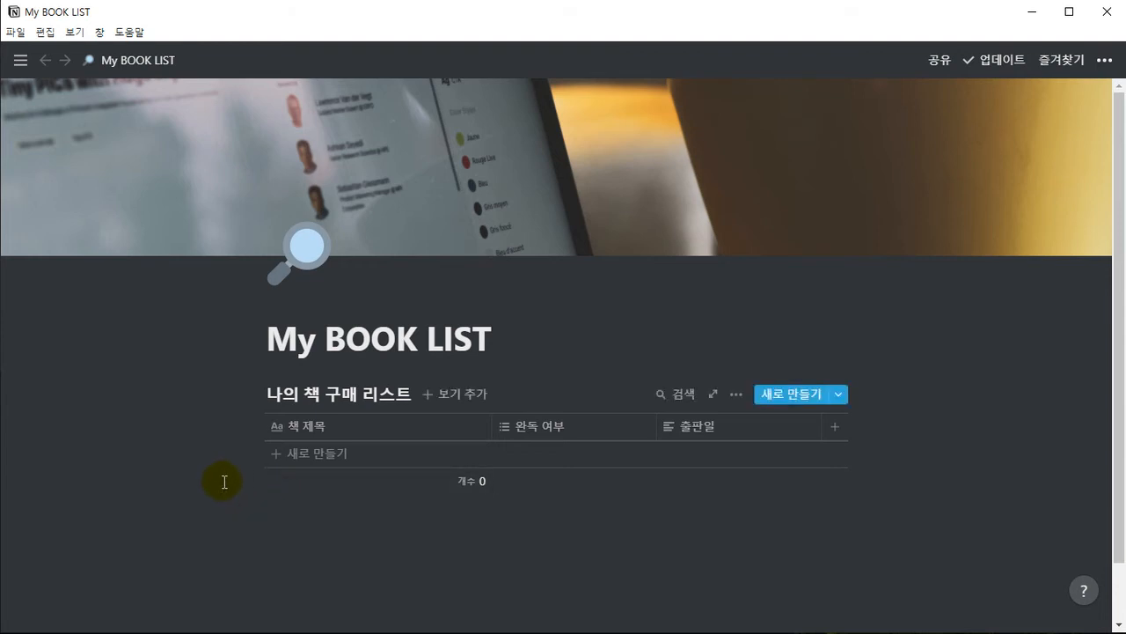
{"action": "left_click", "coordinate": [316, 453]}
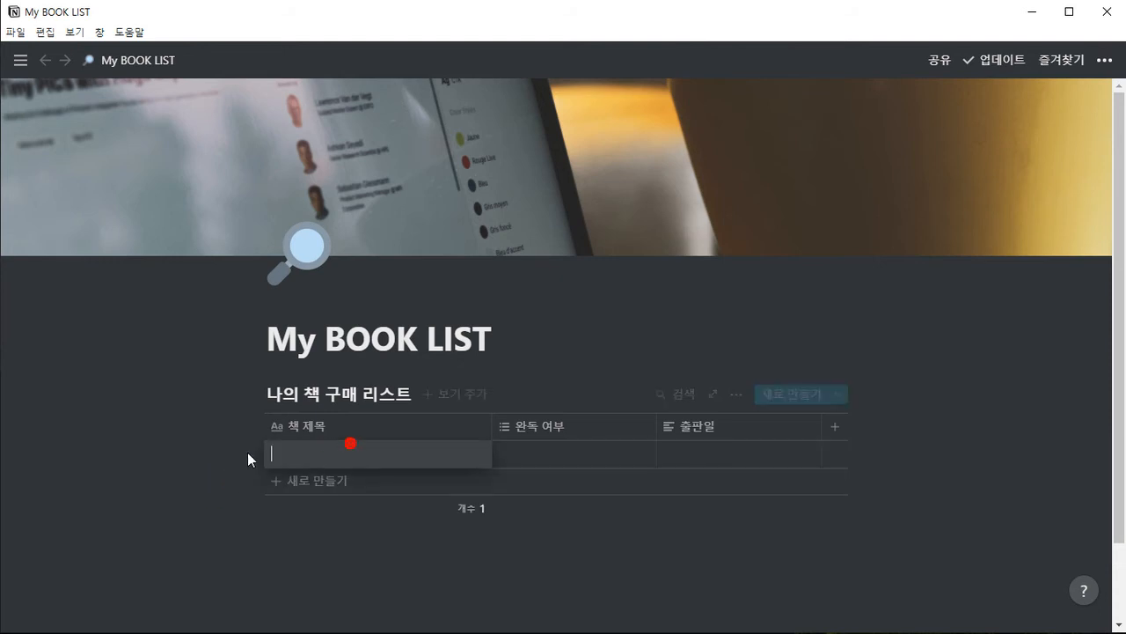
{"action": "type", "text": "홍길동"}
{"action": "key", "text": "Return"}
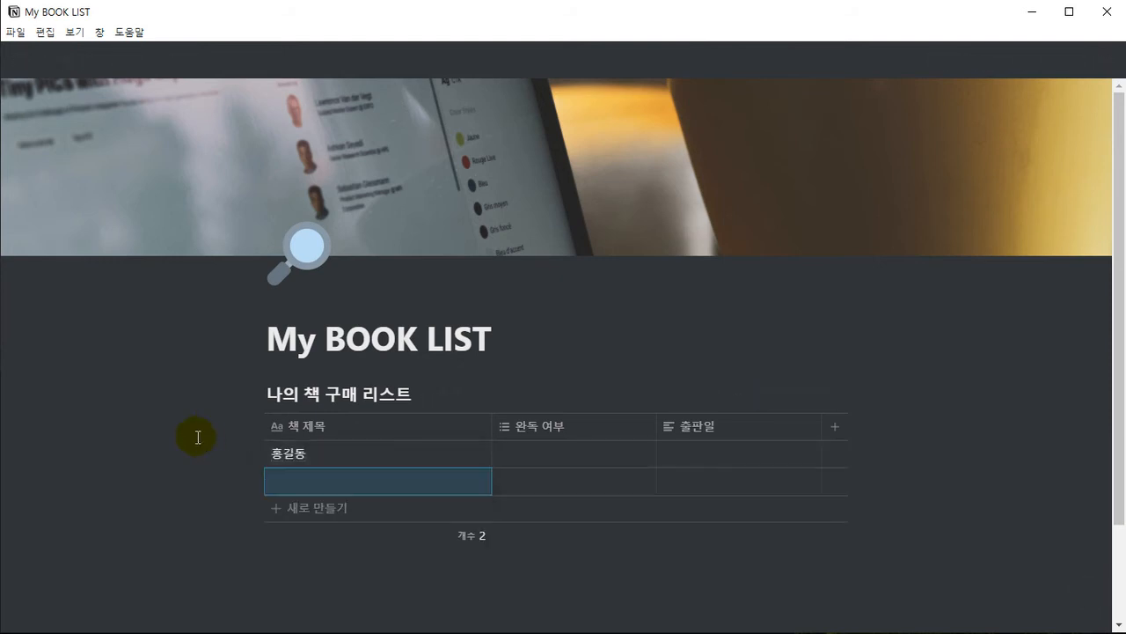
Add two more rows with sample people's names in the 책 제목 column, and remove the extra blank row
{"action": "key", "text": "Return"}
{"action": "type", "text": "이순신"}
{"action": "key", "text": "Return"}
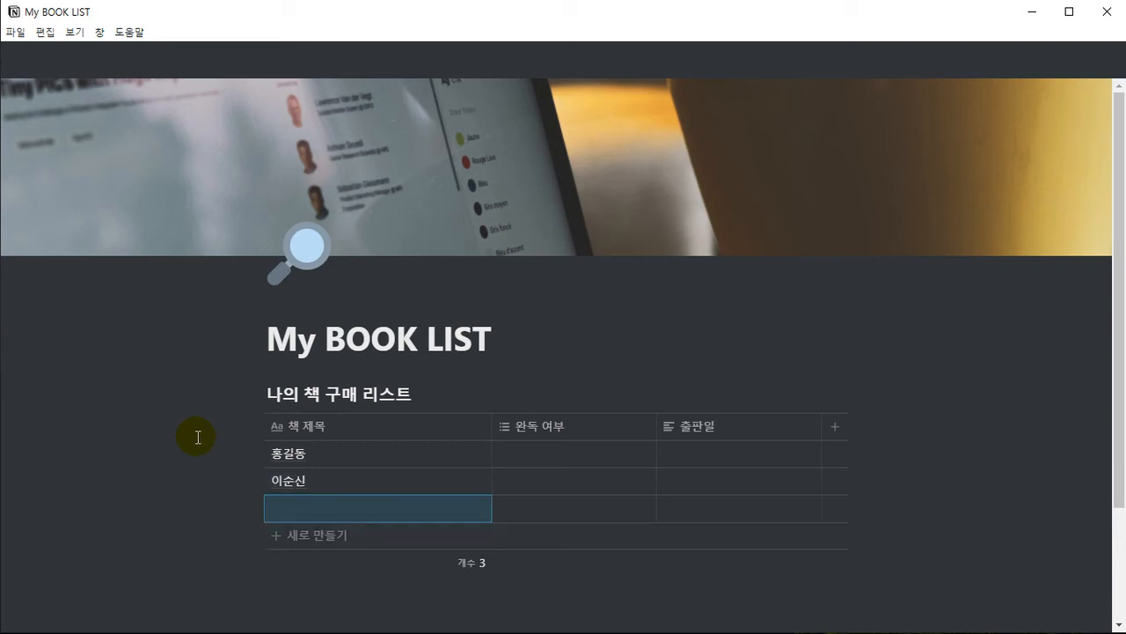
{"action": "key", "text": "Return"}
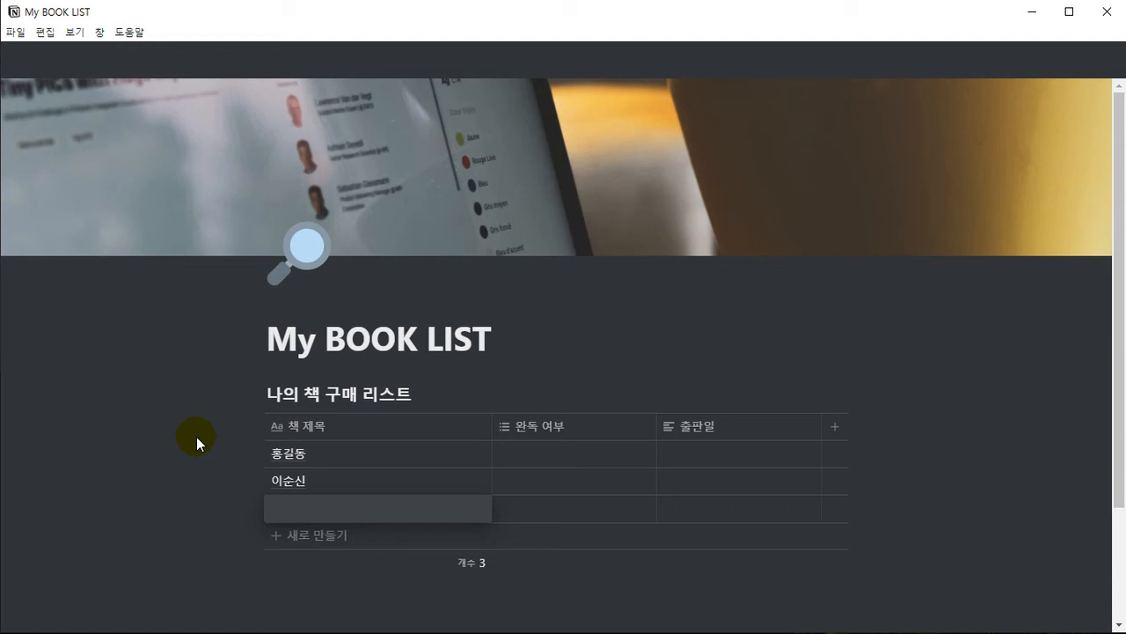
{"action": "type", "text": "강감찬"}
{"action": "key", "text": "Return"}
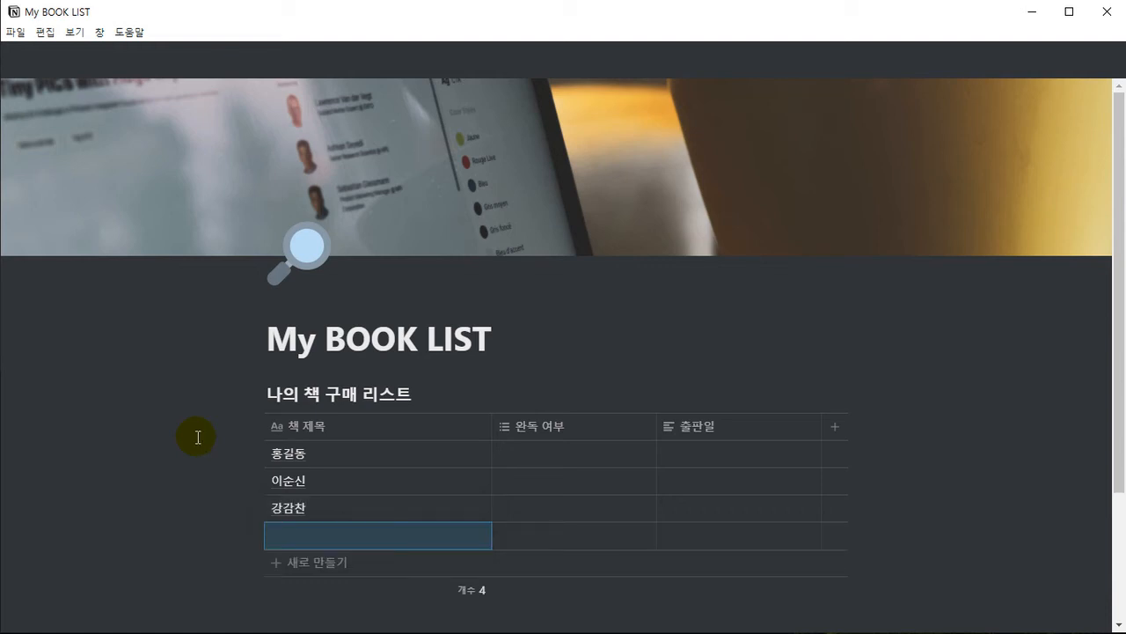
{"action": "key", "text": "ctrl+z"}
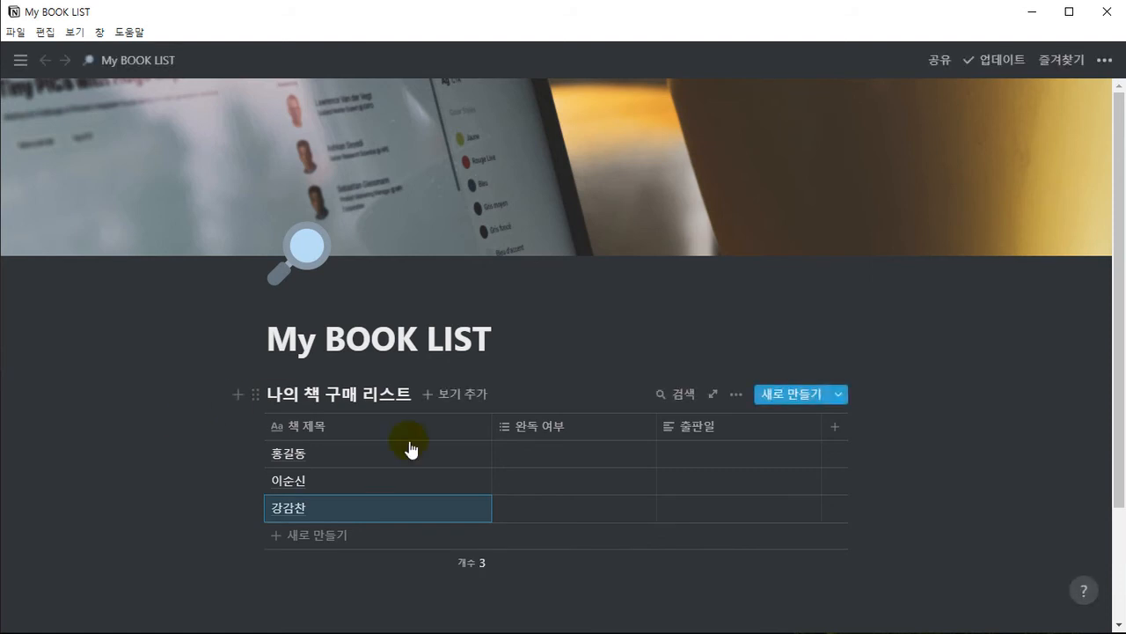
Delete the options 완독, 미완독 and 현재 읽는중.. from the 완독 여부 column's option list
{"action": "left_click", "coordinate": [599, 444]}
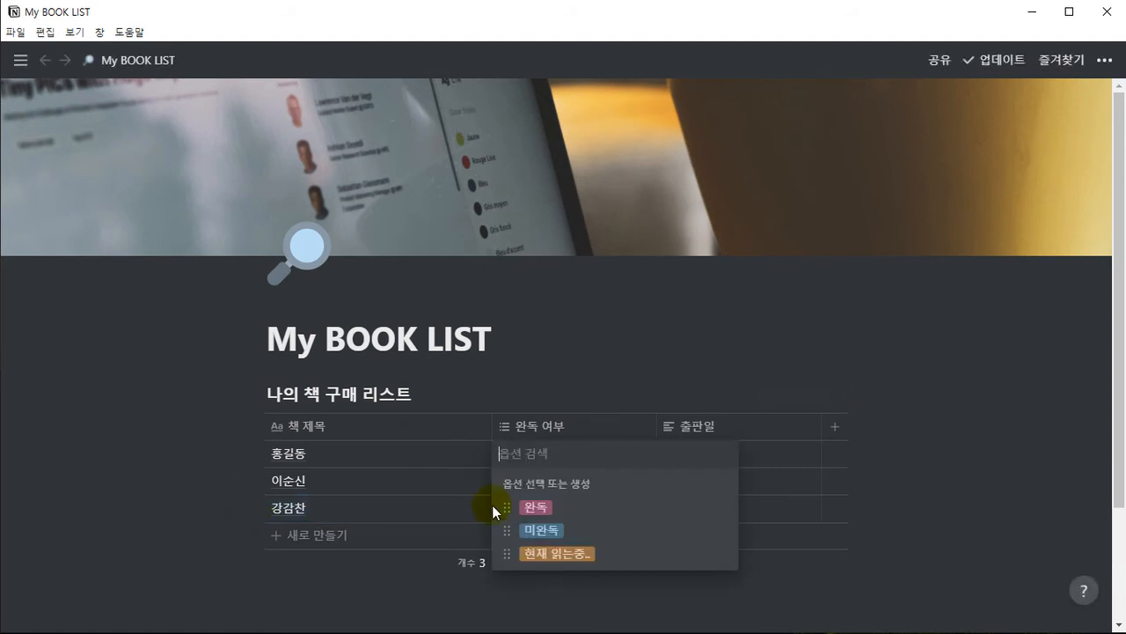
{"action": "left_click", "coordinate": [722, 504]}
{"action": "left_click", "coordinate": [727, 218]}
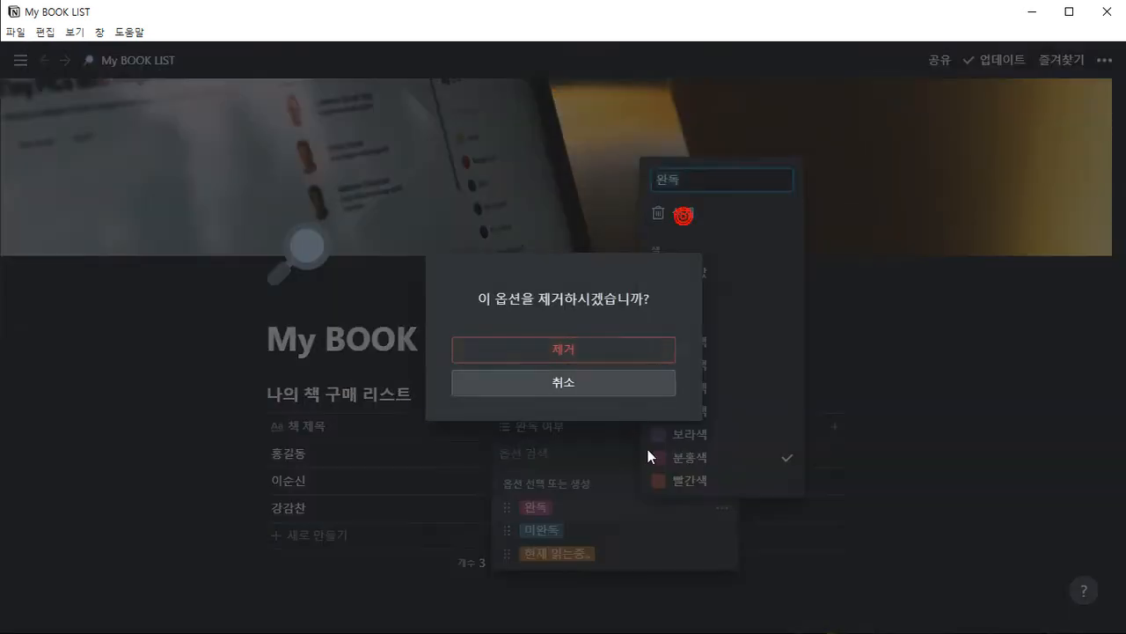
{"action": "left_click", "coordinate": [563, 350]}
{"action": "left_click", "coordinate": [721, 507]}
{"action": "left_click", "coordinate": [675, 211]}
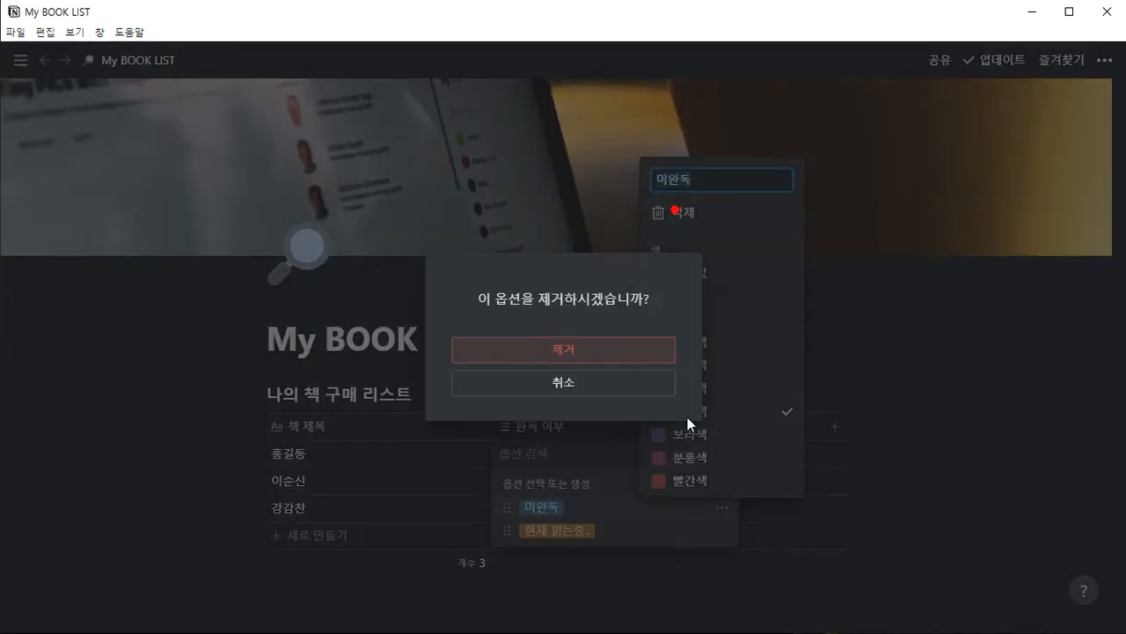
{"action": "left_click", "coordinate": [625, 350]}
{"action": "left_click", "coordinate": [723, 508]}
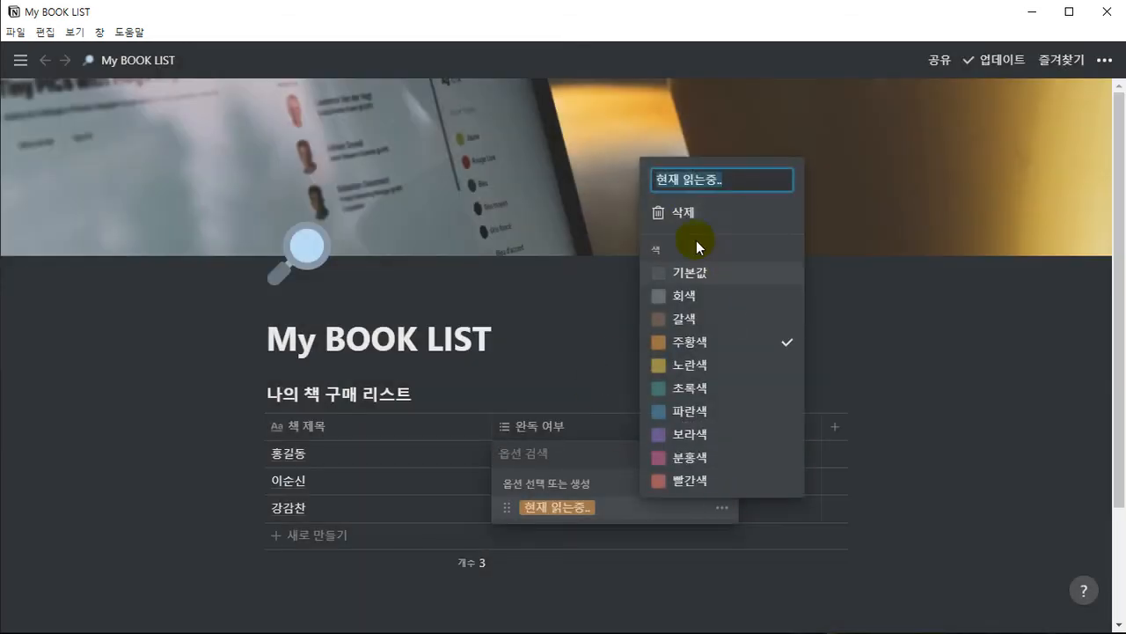
{"action": "left_click", "coordinate": [691, 214]}
{"action": "left_click", "coordinate": [589, 352]}
{"action": "left_click", "coordinate": [133, 477]}
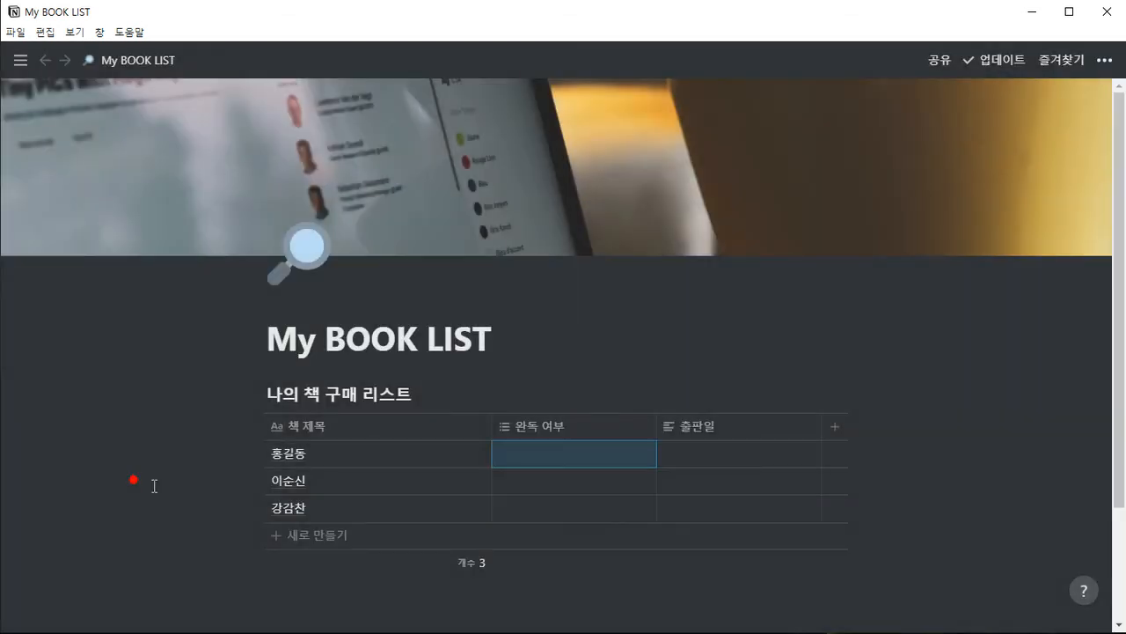
Create the tag 초보자 in the first row's 완독 여부 cell
{"action": "left_click", "coordinate": [533, 451]}
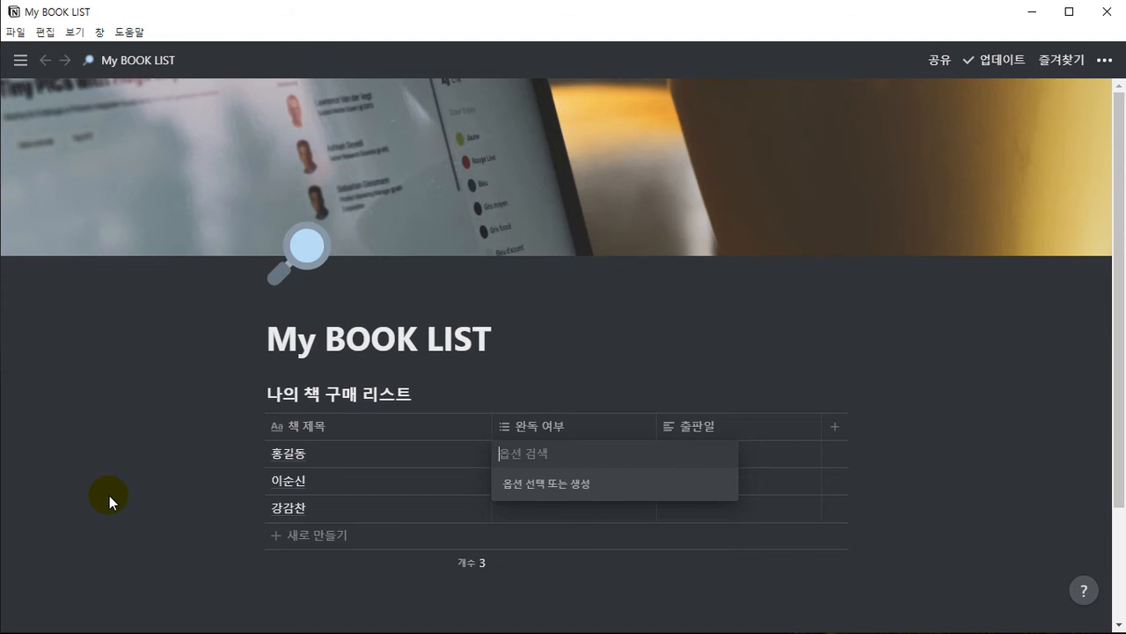
{"action": "type", "text": "초보자"}
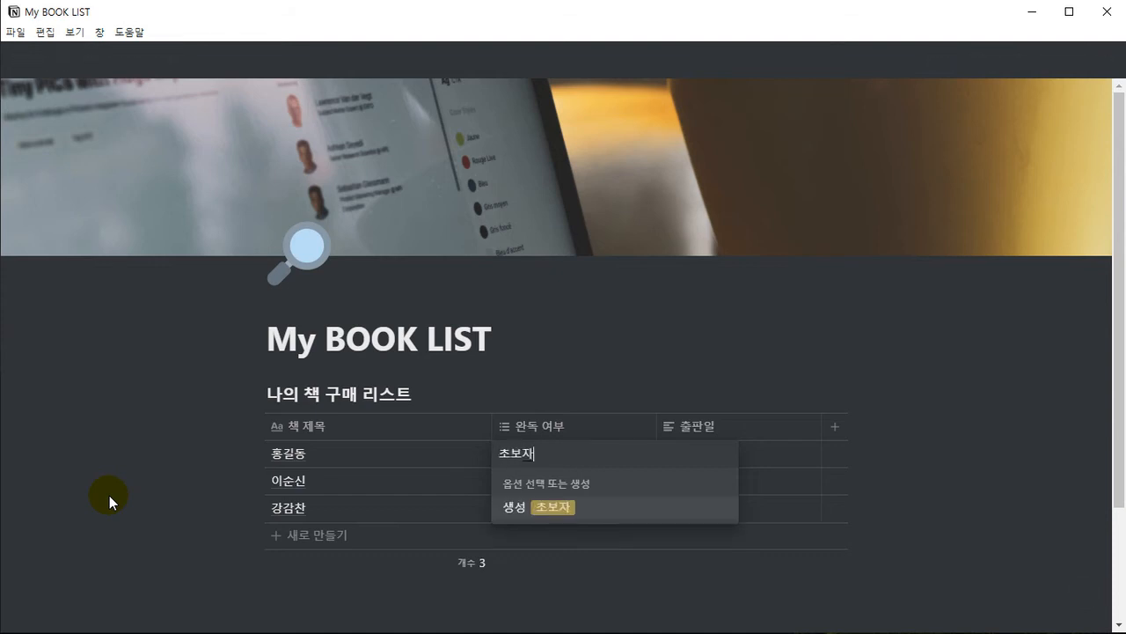
{"action": "key", "text": "Return"}
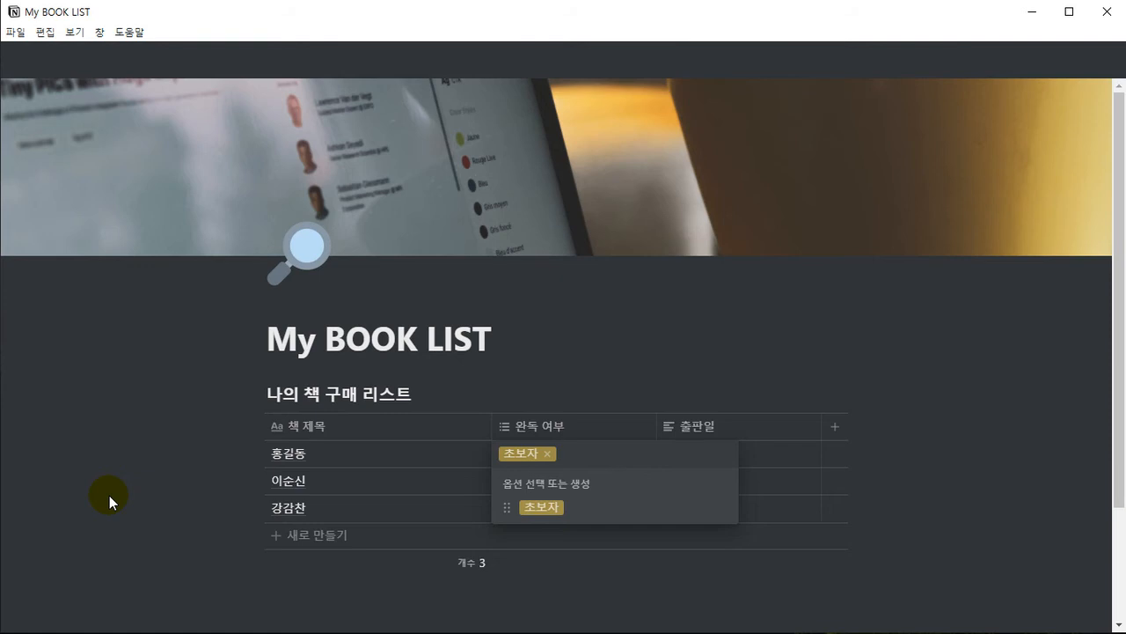
{"action": "left_click", "coordinate": [293, 587]}
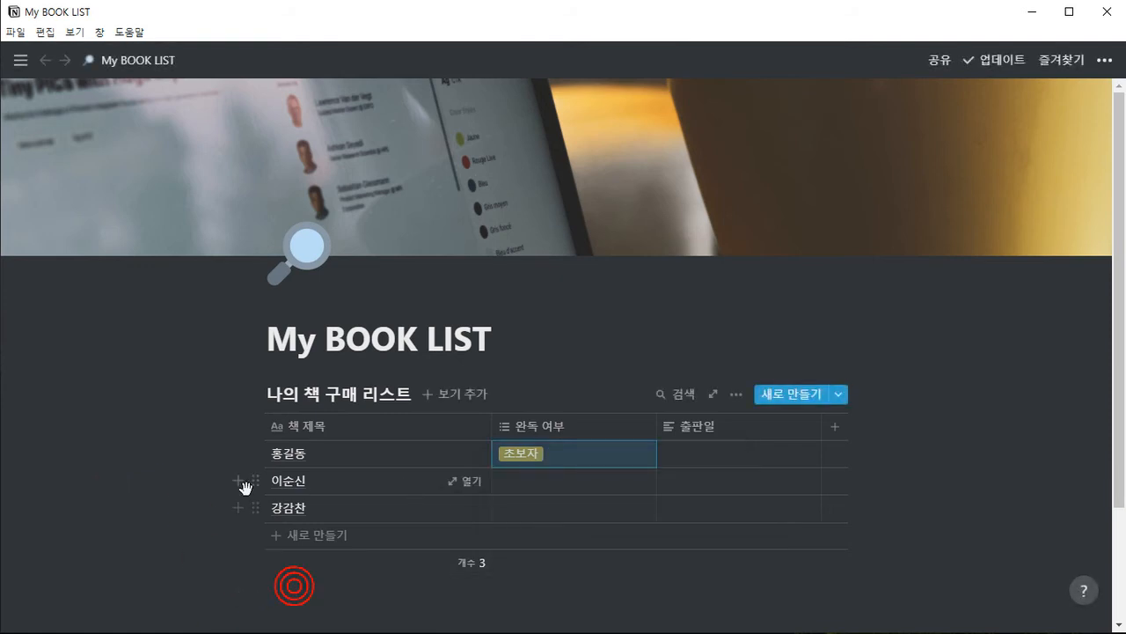
Create the tag 중급자 in the second row's 완독 여부 cell
{"action": "left_click", "coordinate": [521, 489]}
{"action": "mouse_move", "coordinate": [20, 513]}
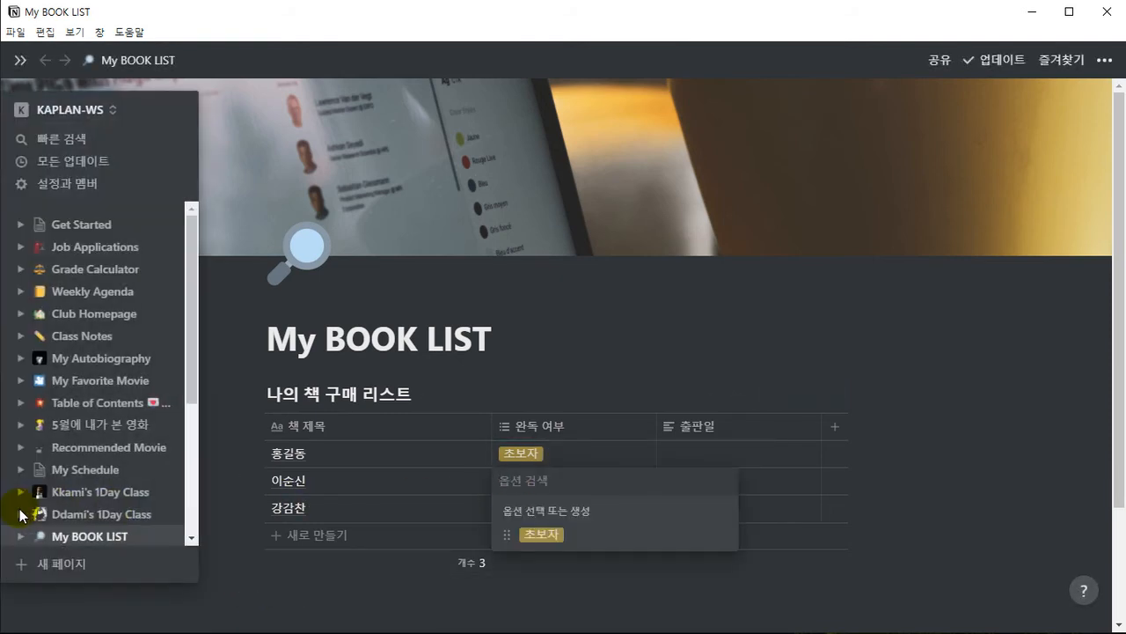
{"action": "type", "text": "중급자"}
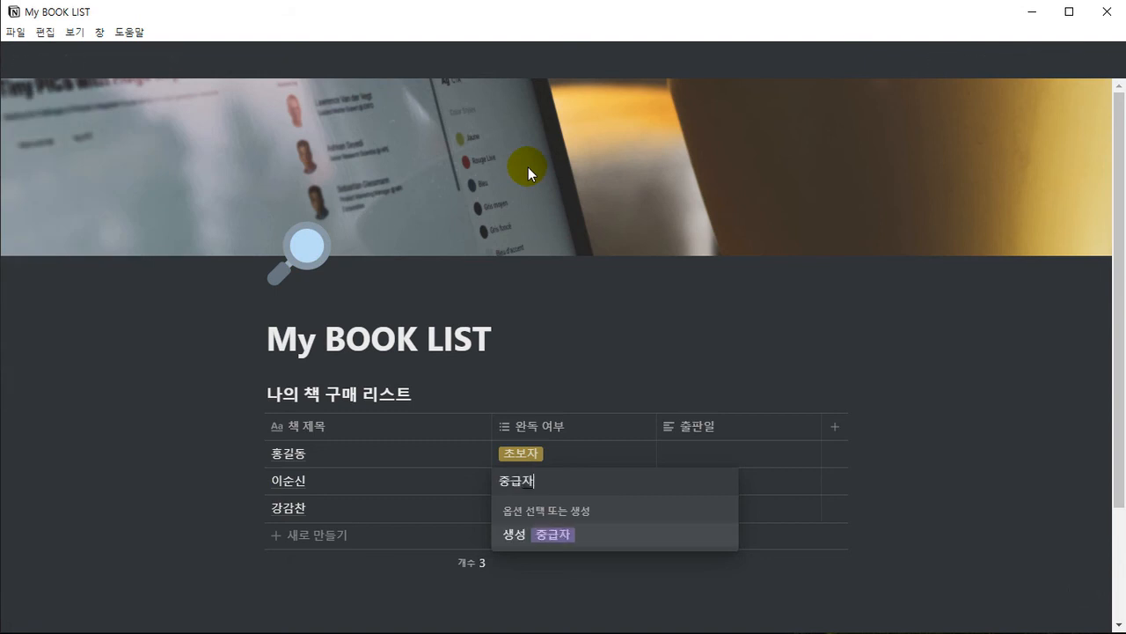
{"action": "key", "text": "Return"}
{"action": "key", "text": "Escape"}
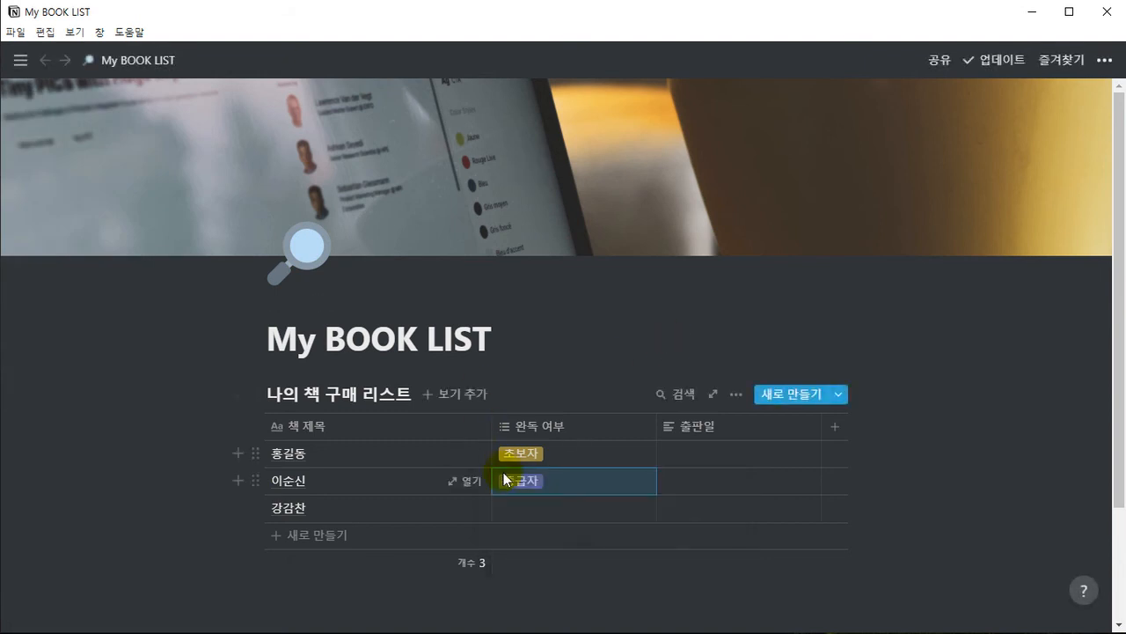
Create the tag 실무자 in the third row's 완독 여부 cell
{"action": "left_click", "coordinate": [515, 508]}
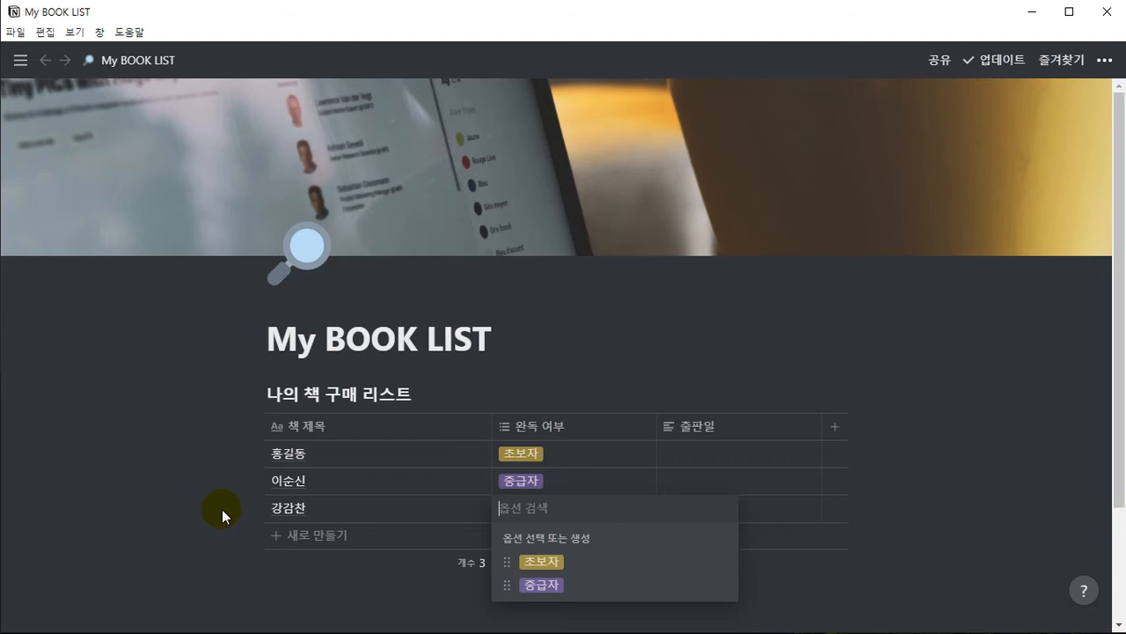
{"action": "type", "text": "실묫"}
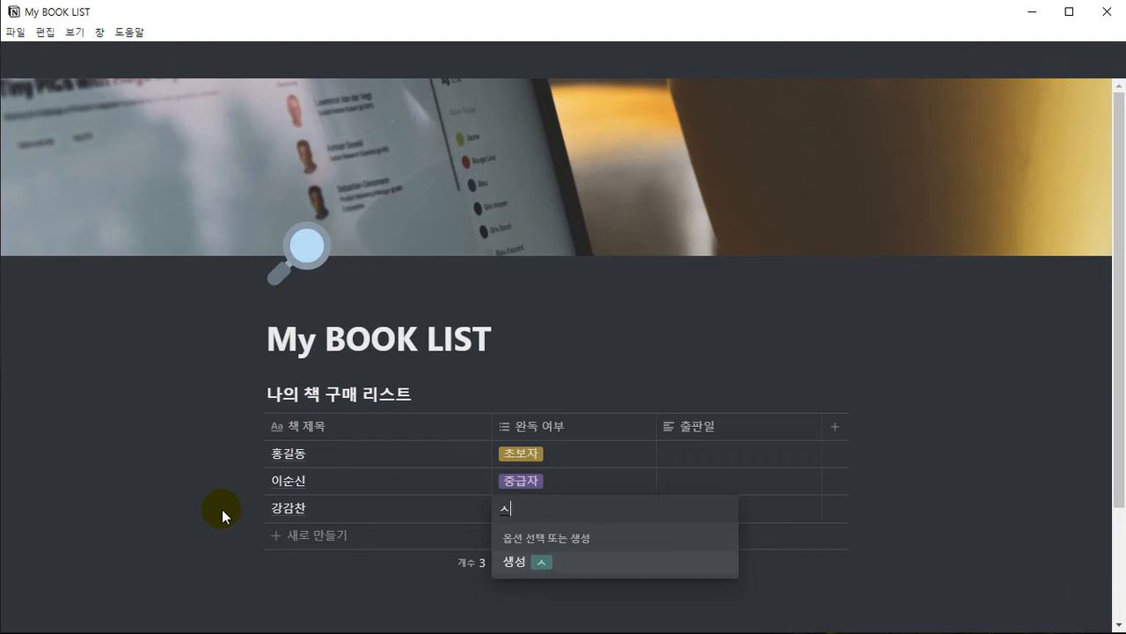
{"action": "type", "text": "ㅏ"}
{"action": "key", "text": "Return"}
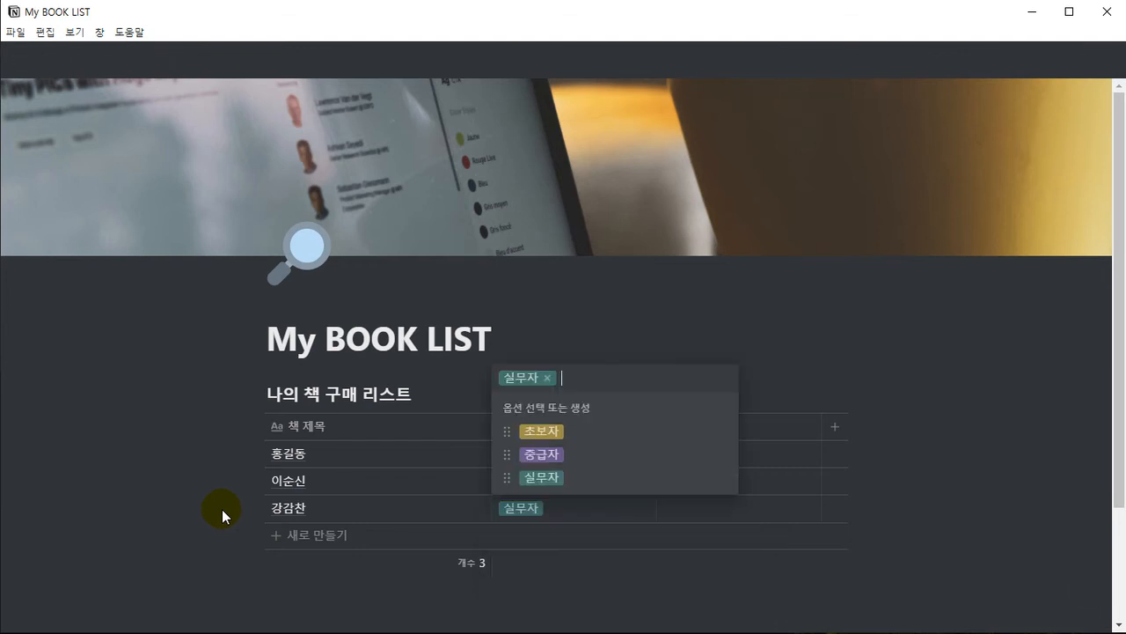
{"action": "key", "text": "Escape"}
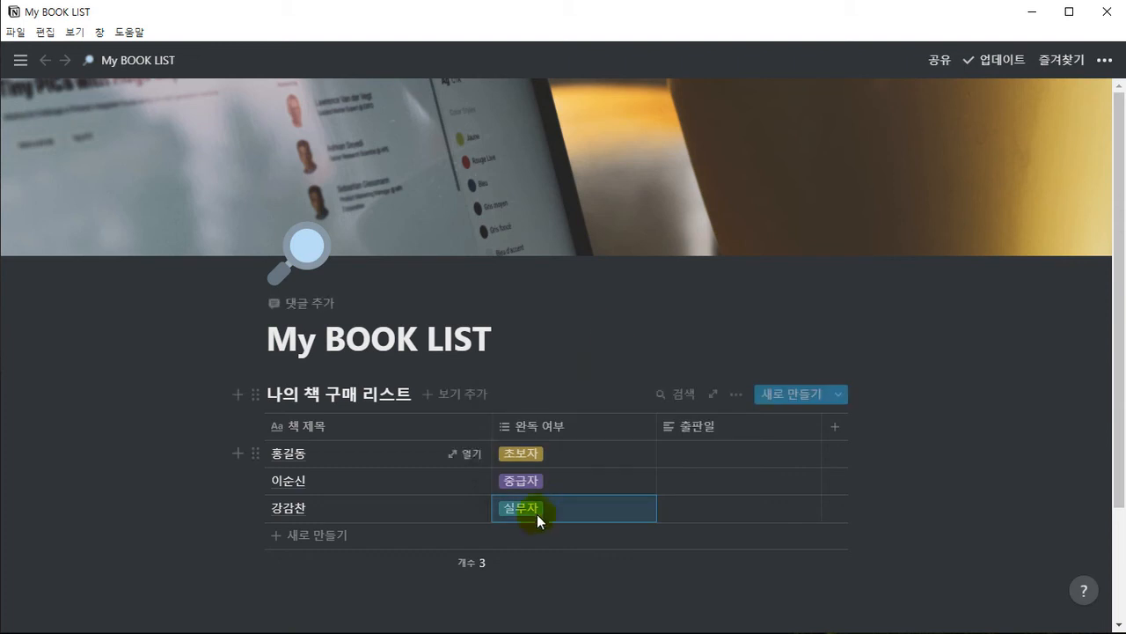
{"action": "left_click", "coordinate": [595, 512]}
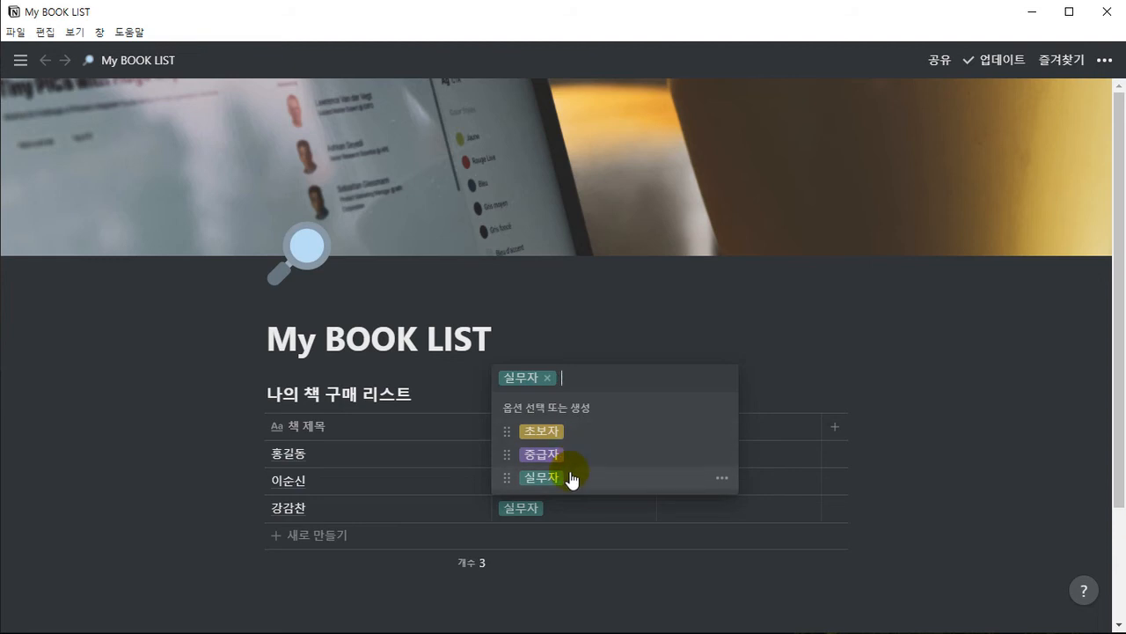
{"action": "key", "text": "Escape"}
{"action": "left_click", "coordinate": [531, 350]}
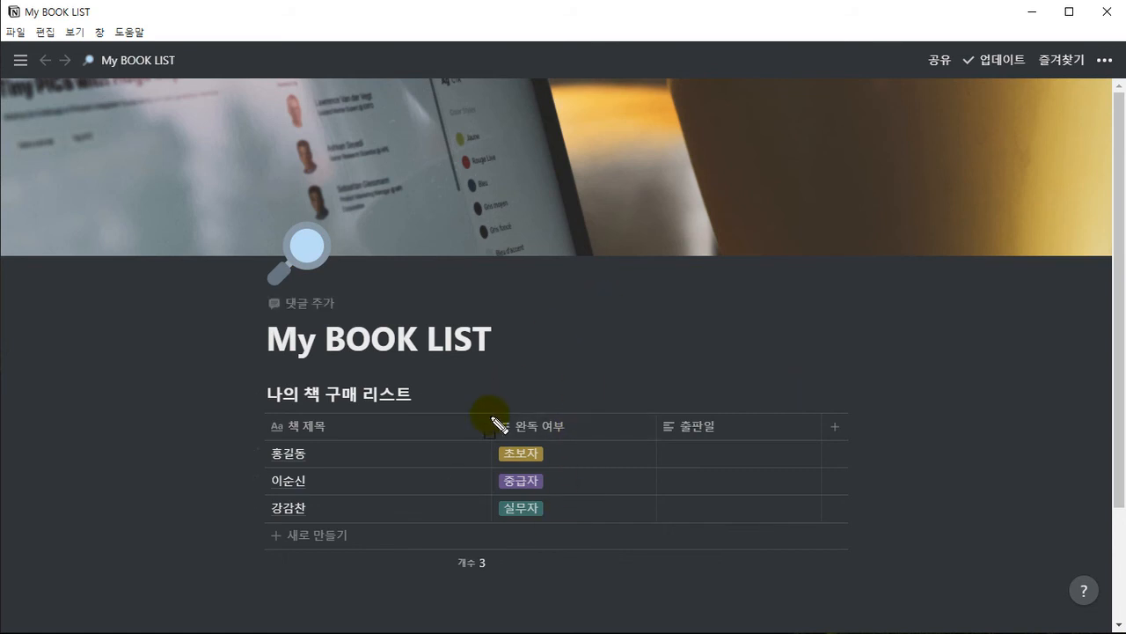
{"action": "left_click_drag", "start_coordinate": [491, 411], "coordinate": [657, 524]}
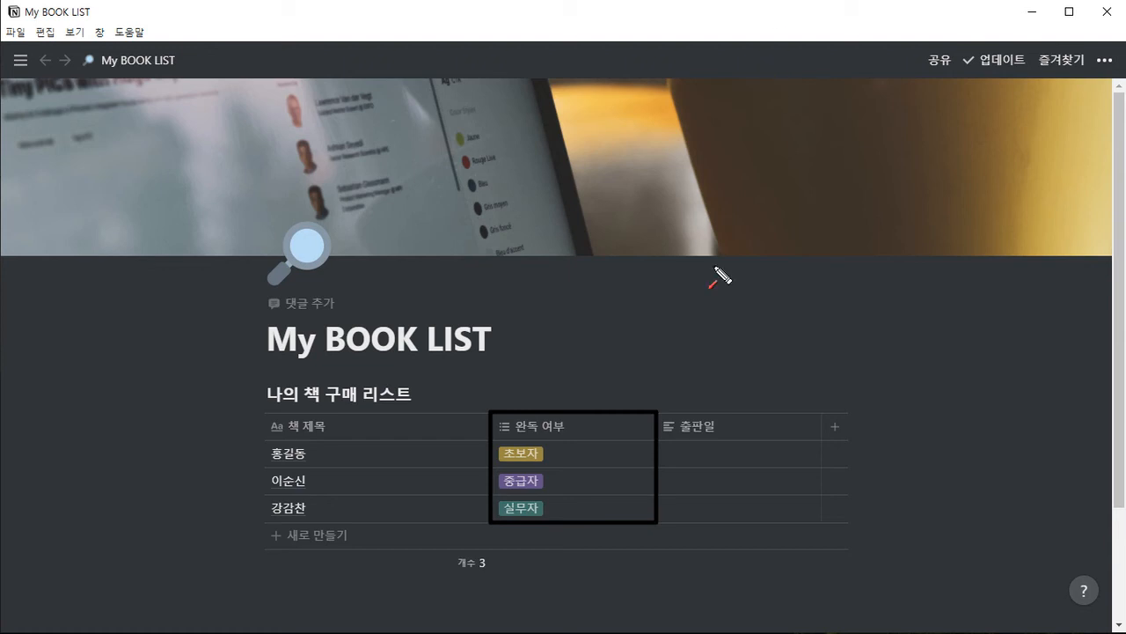
{"action": "left_click_drag", "start_coordinate": [669, 337], "coordinate": [637, 400]}
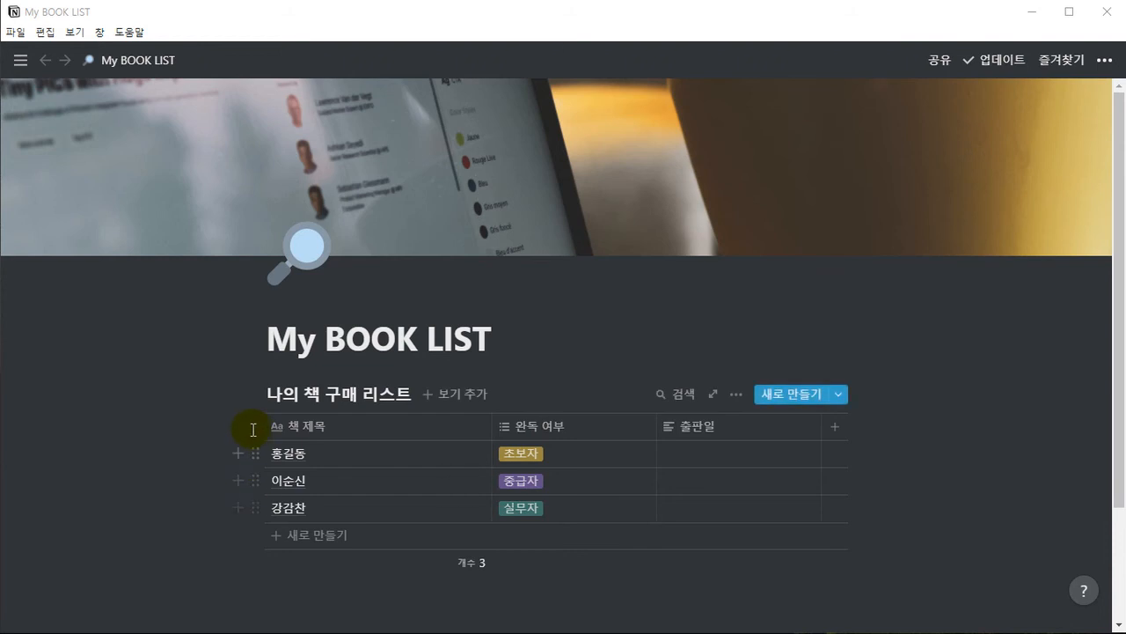
Delete the three existing rows and add a row titled 은행에 가서 이자 예금 수령하기
{"action": "left_click_drag", "start_coordinate": [219, 453], "coordinate": [313, 513]}
{"action": "key", "text": "Delete"}
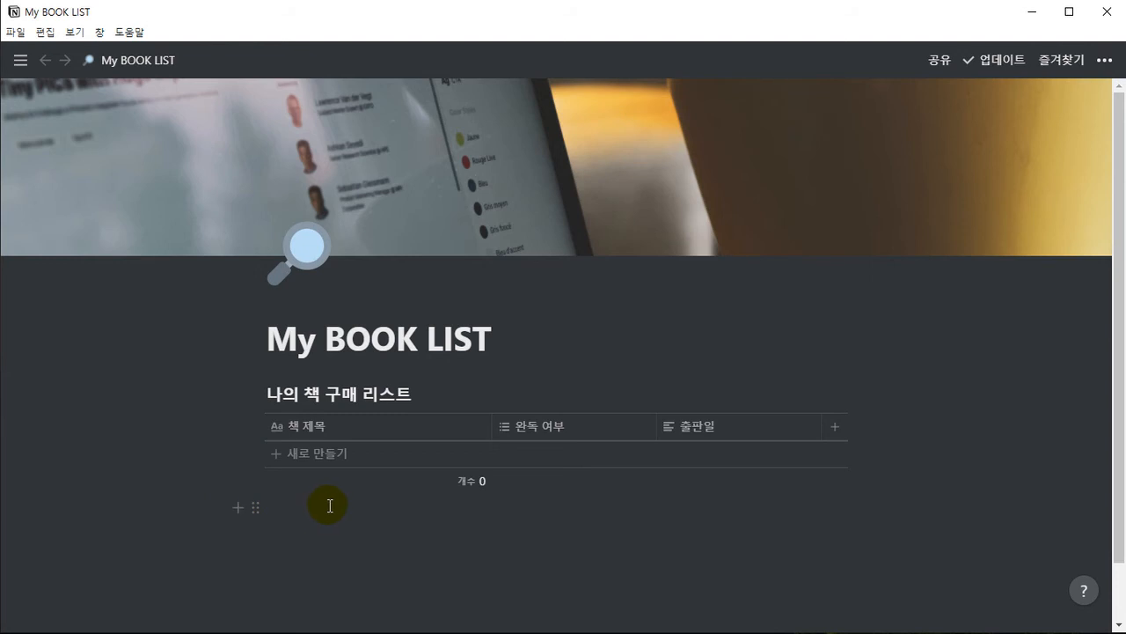
{"action": "left_click", "coordinate": [295, 453]}
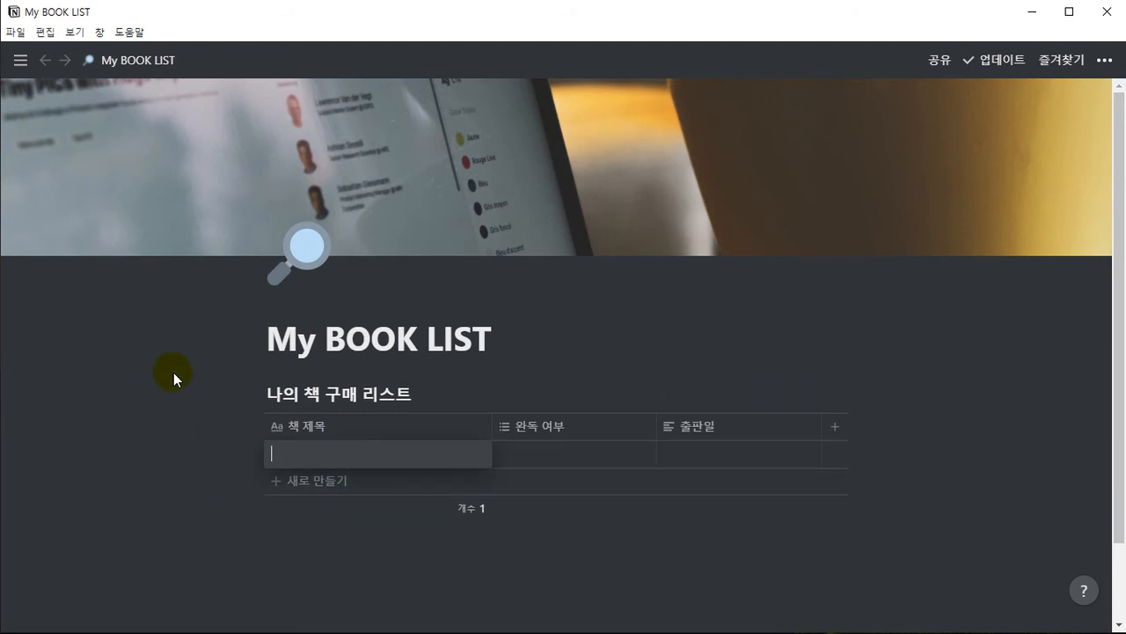
{"action": "type", "text": "은행"}
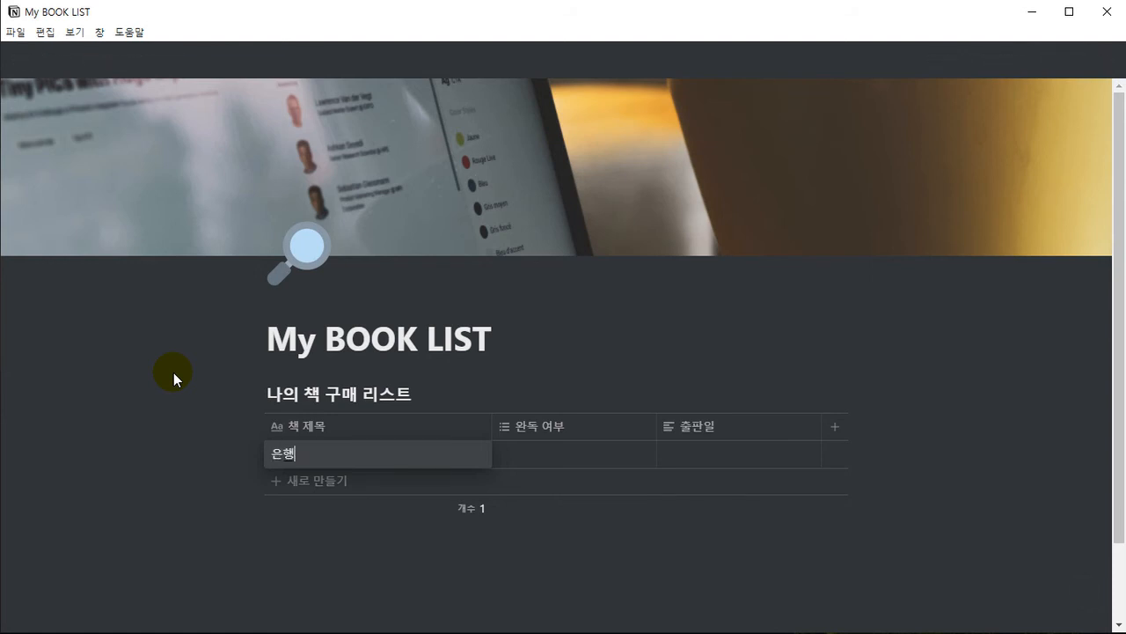
{"action": "type", "text": "에 가서 이자 예금 술"}
{"action": "type", "text": "령하기"}
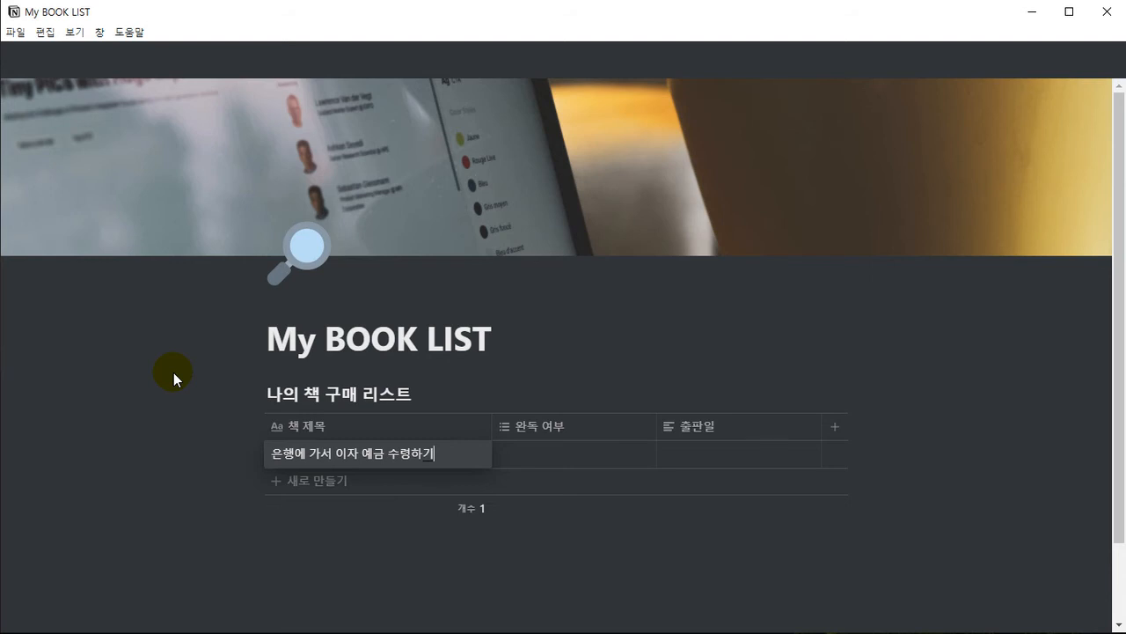
Delete the options 실무자, 초보자 and 중급자 from the 완독 여부 column's option list
{"action": "key", "text": "Tab"}
{"action": "key", "text": "Return"}
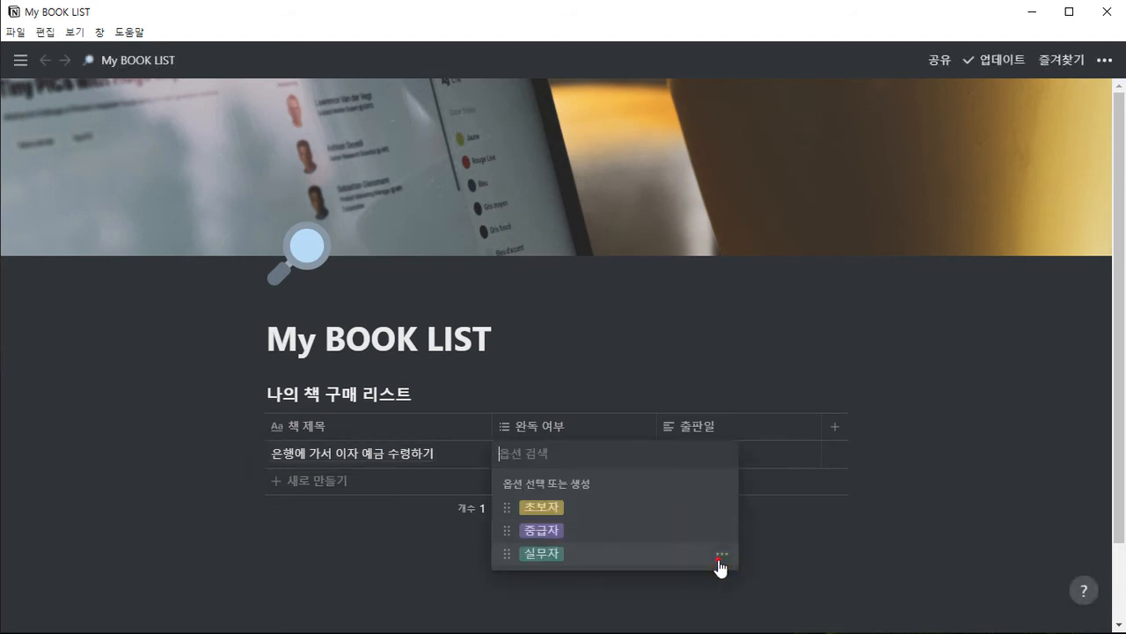
{"action": "left_click", "coordinate": [721, 553]}
{"action": "left_click", "coordinate": [710, 265]}
{"action": "left_click", "coordinate": [637, 359]}
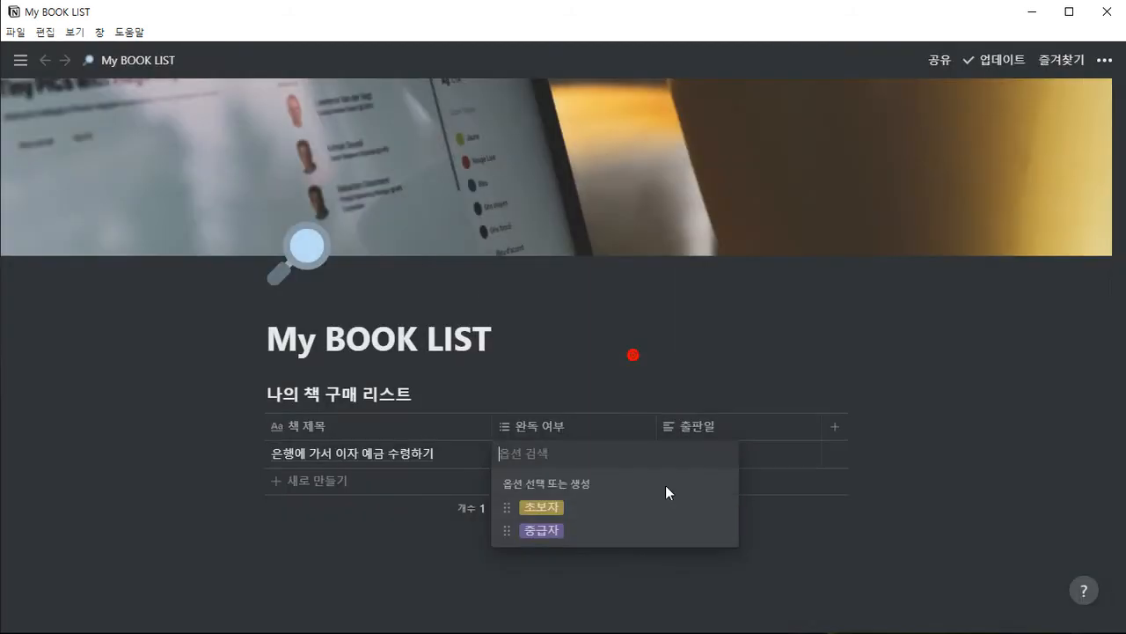
{"action": "left_click", "coordinate": [722, 511]}
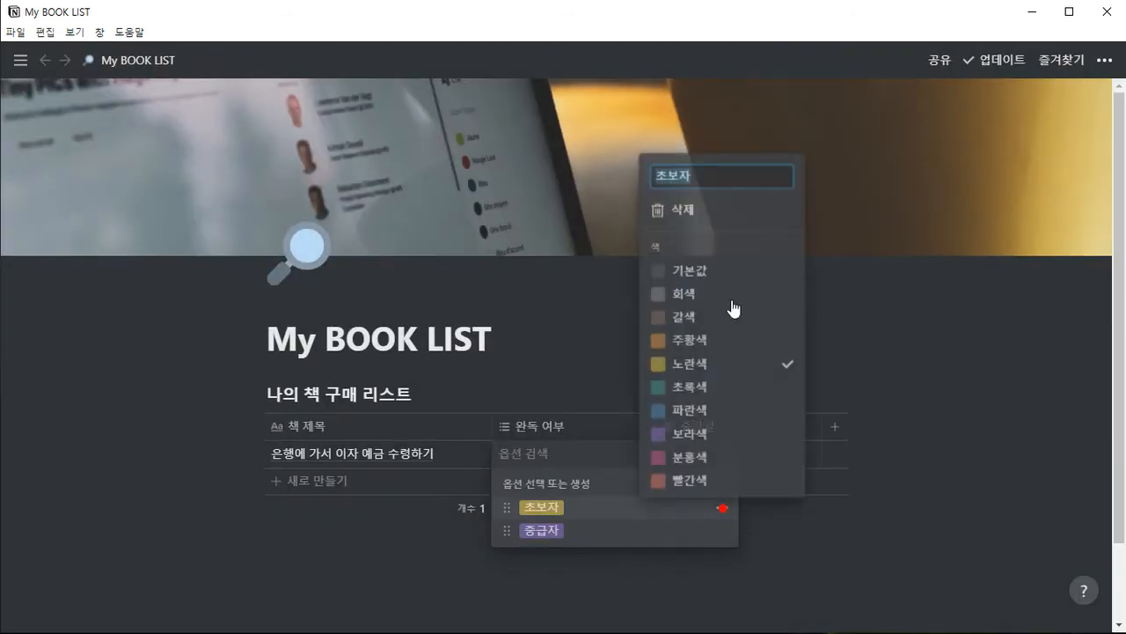
{"action": "left_click", "coordinate": [685, 220]}
{"action": "left_click", "coordinate": [591, 352]}
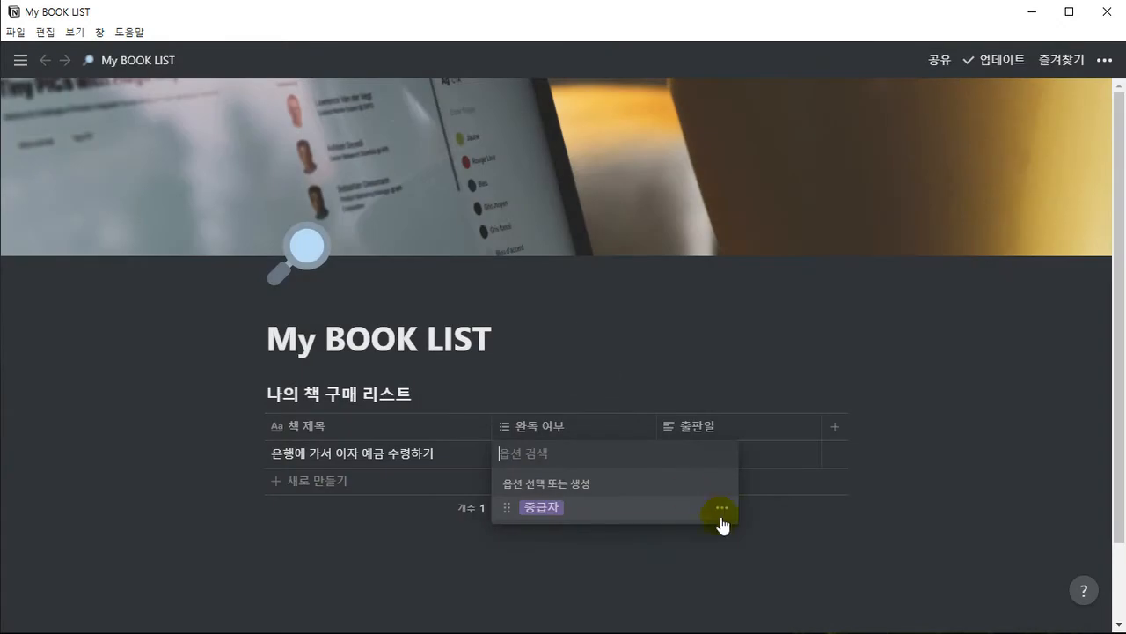
{"action": "left_click", "coordinate": [722, 508]}
{"action": "left_click", "coordinate": [666, 220]}
{"action": "left_click", "coordinate": [573, 355]}
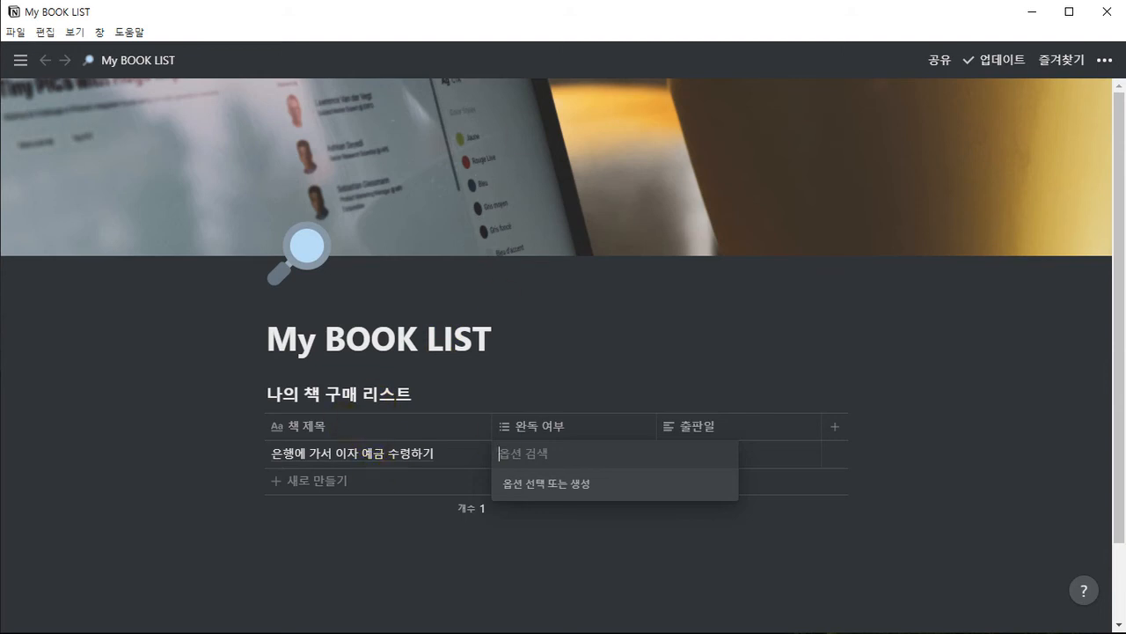
Create the tags 해결 and 미해결 in the first row's 완독 여부 cell
{"action": "type", "text": "해결"}
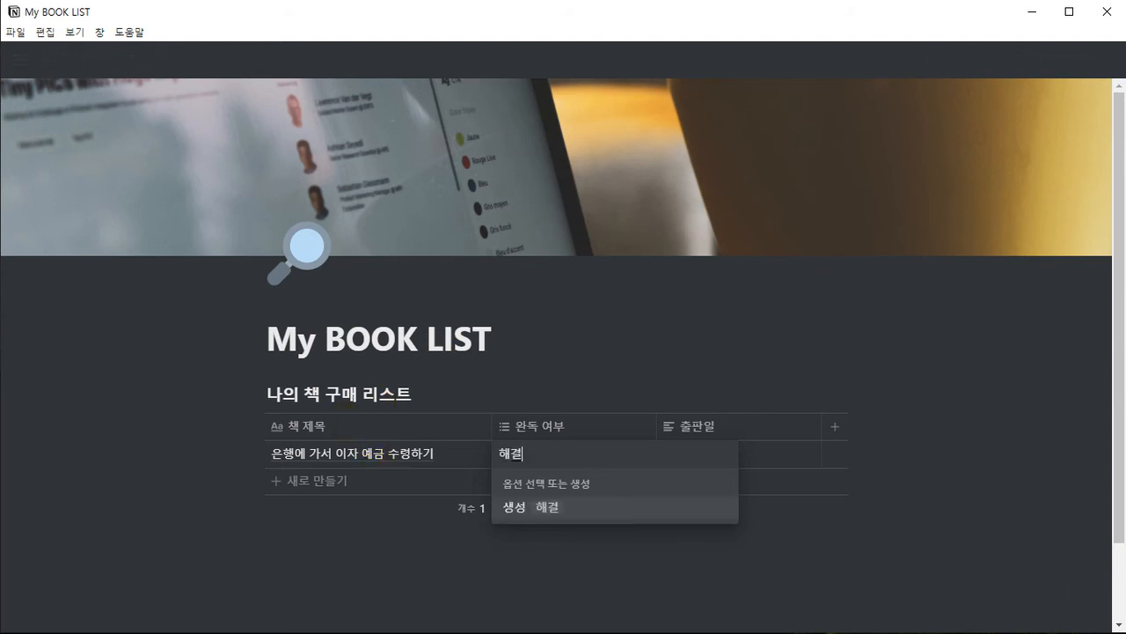
{"action": "key", "text": "Return"}
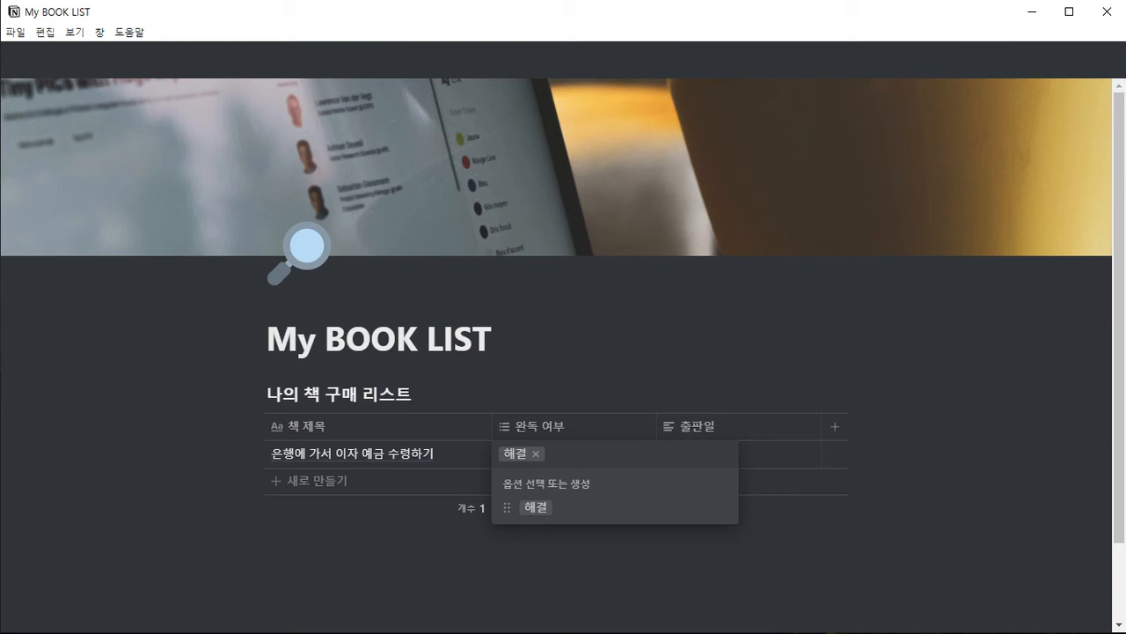
{"action": "type", "text": "미해결"}
{"action": "key", "text": "Return"}
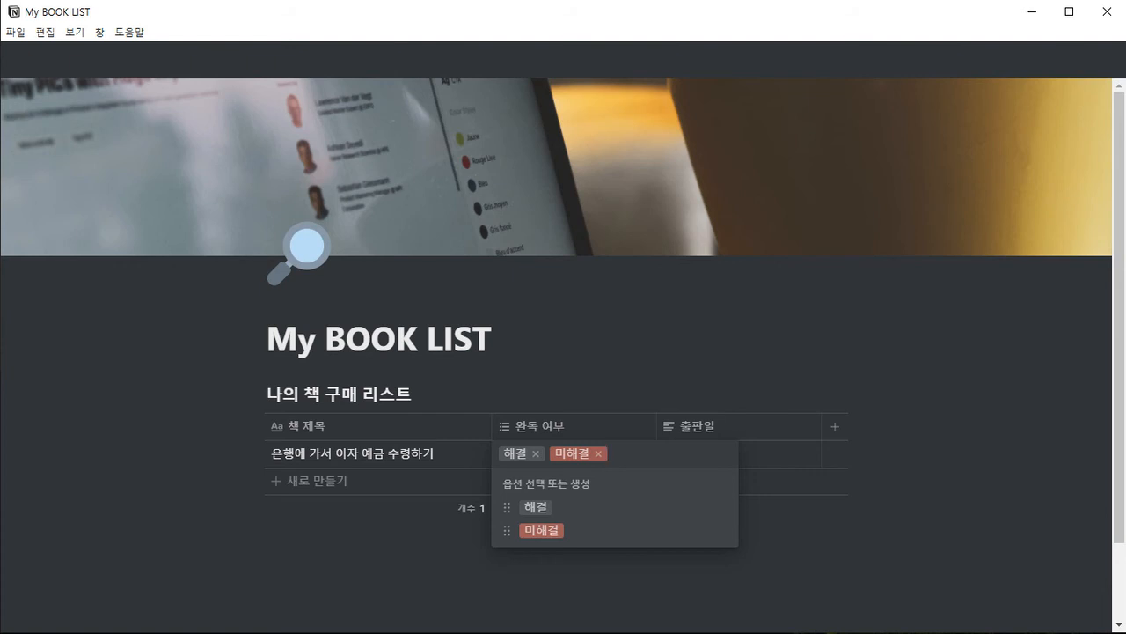
{"action": "left_click", "coordinate": [543, 335]}
{"action": "left_click", "coordinate": [541, 336]}
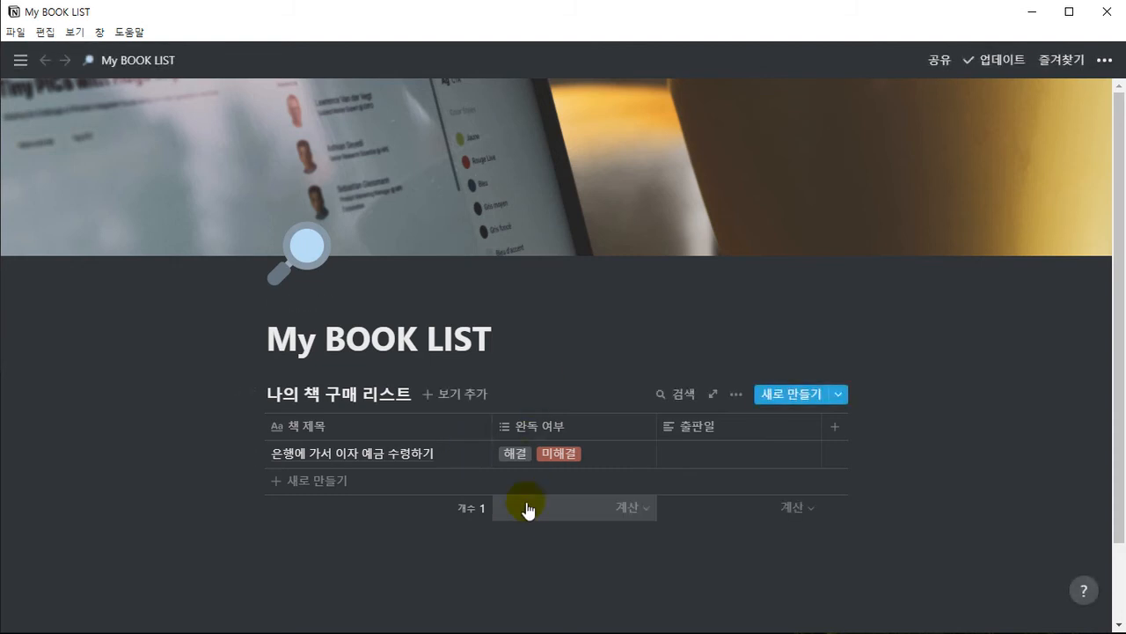
Set the color of the 해결 option to blue (파란색)
{"action": "left_click", "coordinate": [579, 457]}
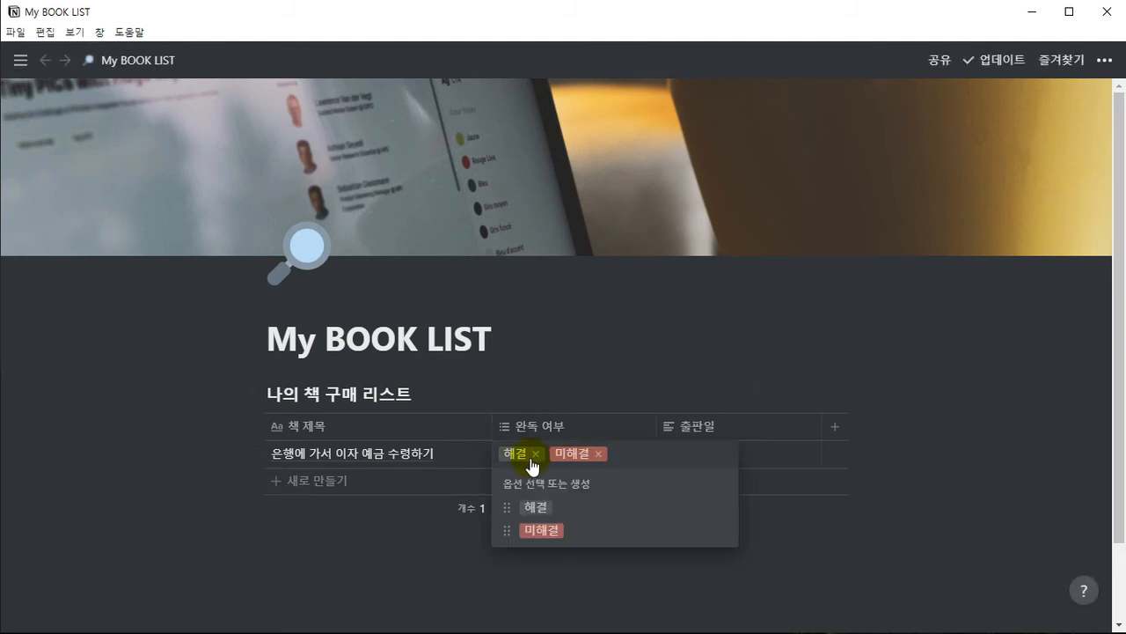
{"action": "mouse_move", "coordinate": [563, 518]}
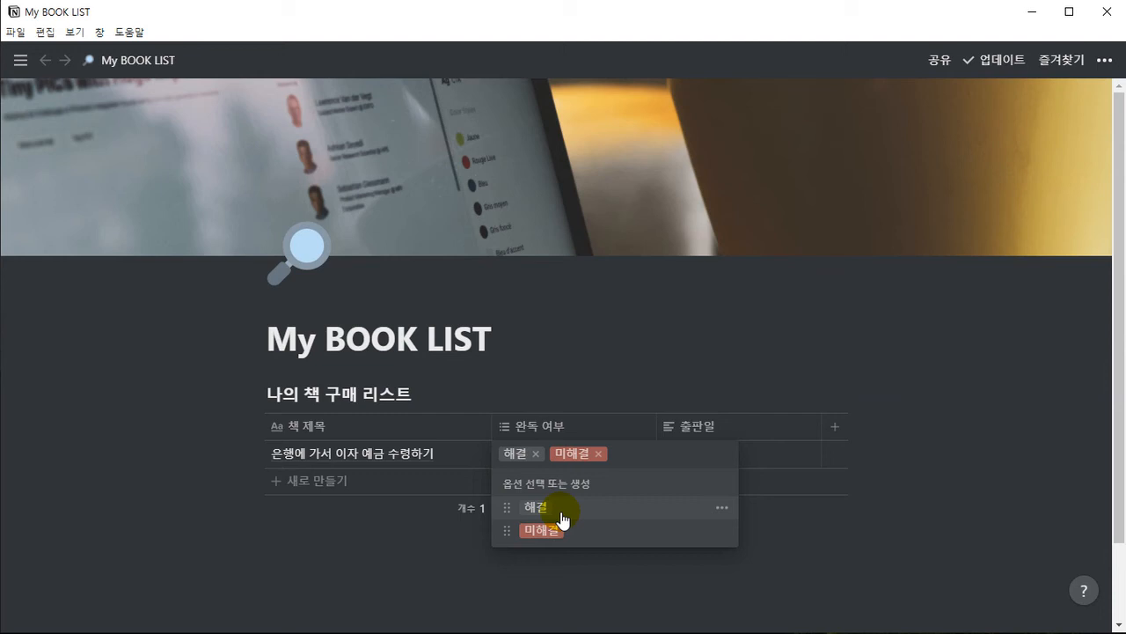
{"action": "left_click", "coordinate": [716, 514]}
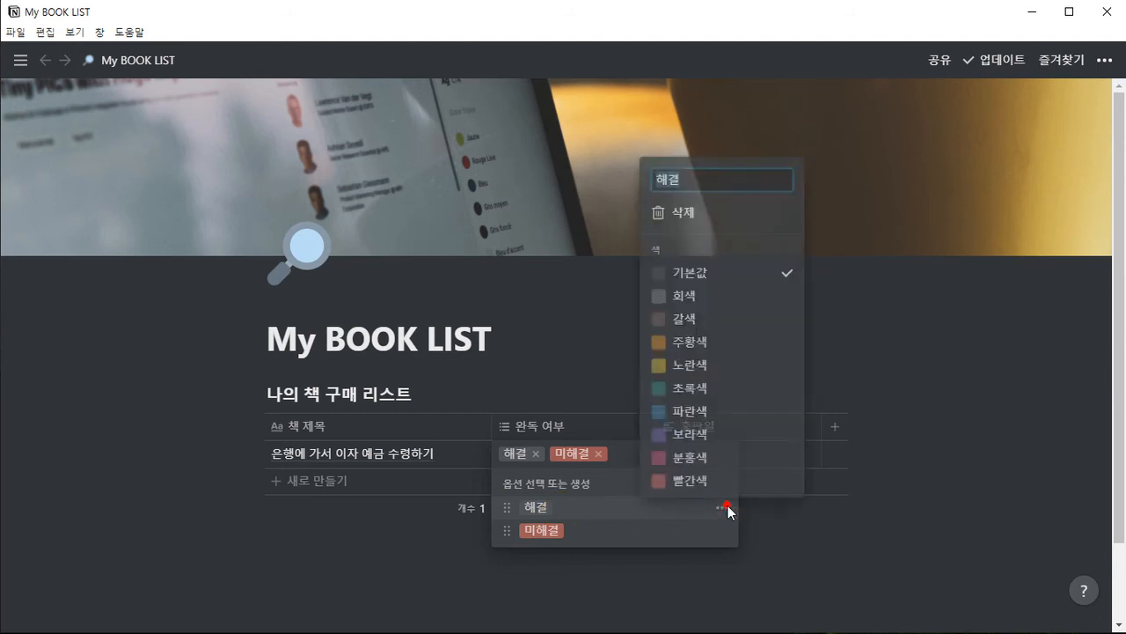
{"action": "left_click", "coordinate": [690, 366]}
{"action": "left_click", "coordinate": [691, 343]}
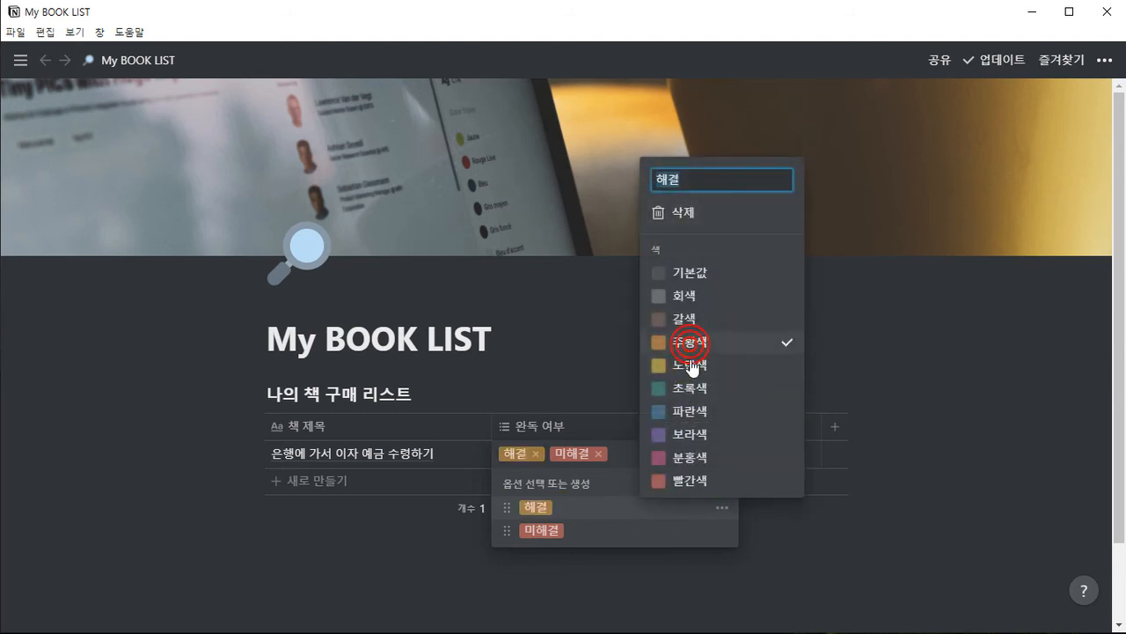
{"action": "left_click", "coordinate": [690, 411]}
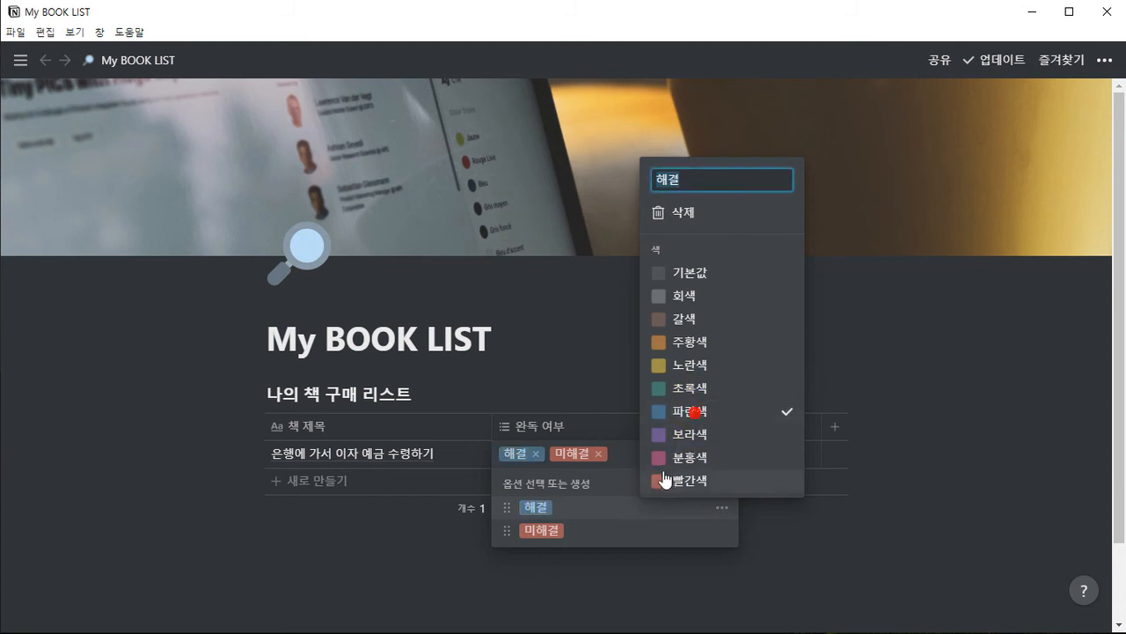
{"action": "left_click", "coordinate": [536, 358]}
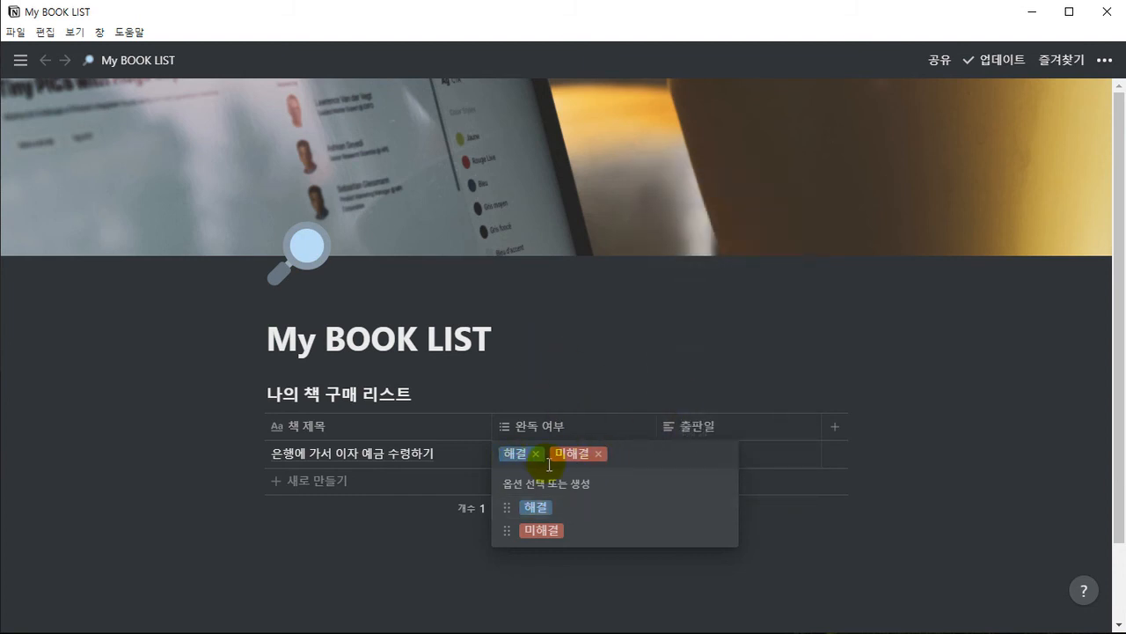
Remove the 미해결 tag from the first row's 완독 여부 cell
{"action": "left_click", "coordinate": [598, 453]}
{"action": "left_click", "coordinate": [545, 316]}
{"action": "left_click", "coordinate": [532, 344]}
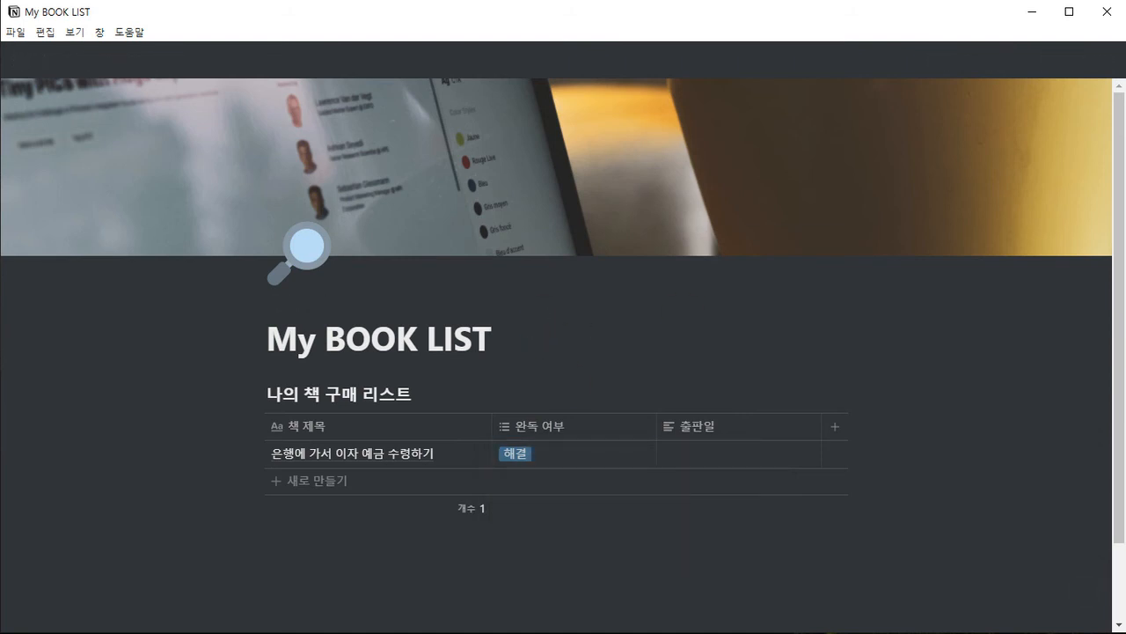
Add a second row titled 수영 강습 이달치 회비 내기
{"action": "left_click", "coordinate": [301, 481]}
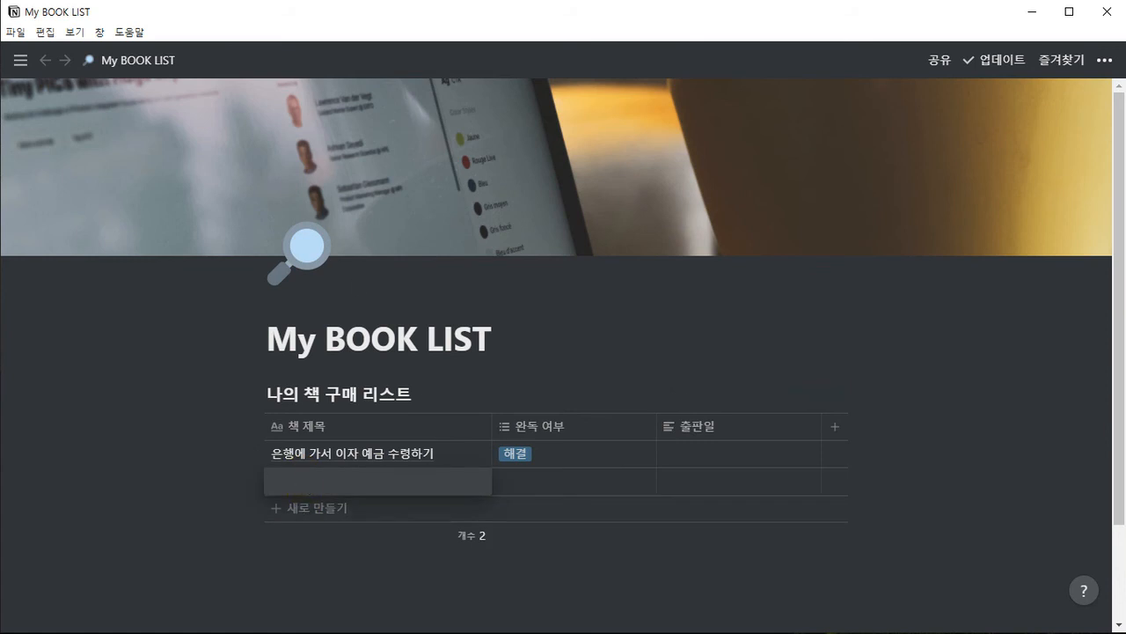
{"action": "type", "text": "ㅅ"}
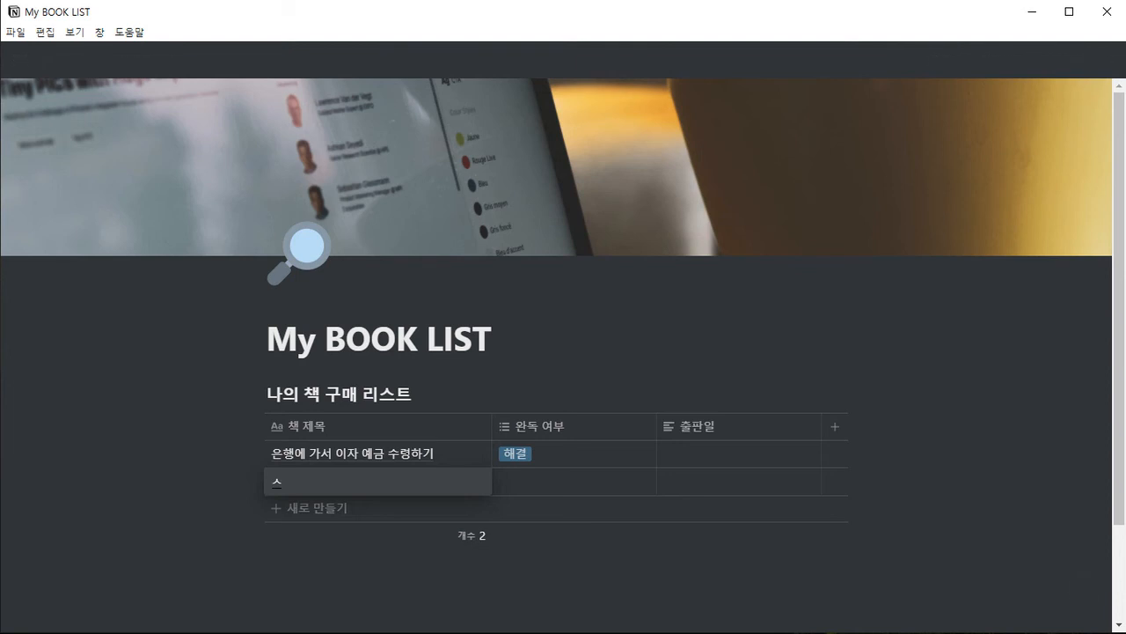
{"action": "type", "text": "ㅜ영 강습 이달치 회비 "}
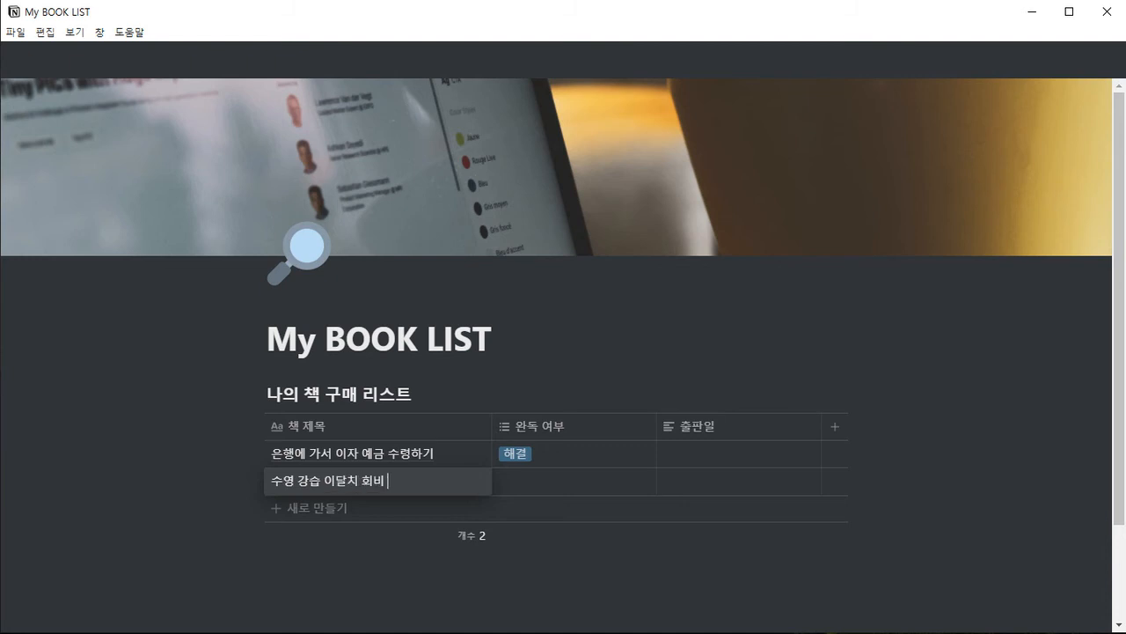
{"action": "type", "text": "냌ㅣ"}
{"action": "key", "text": "Tab"}
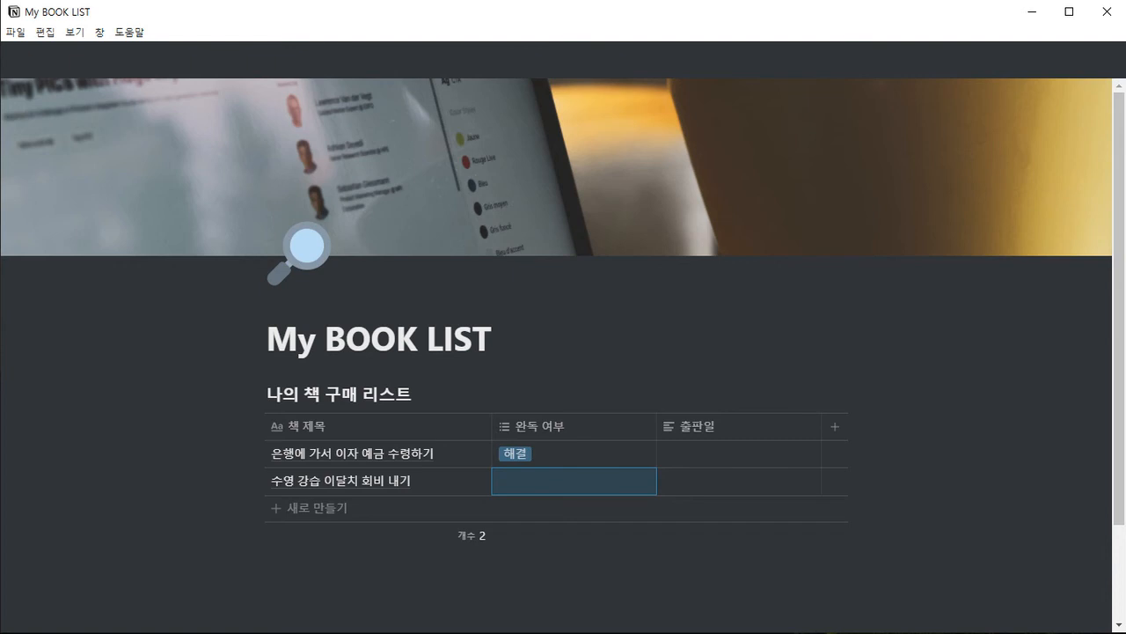
Tag the second row's 완독 여부 cell with the existing option 미해결
{"action": "left_click", "coordinate": [566, 474]}
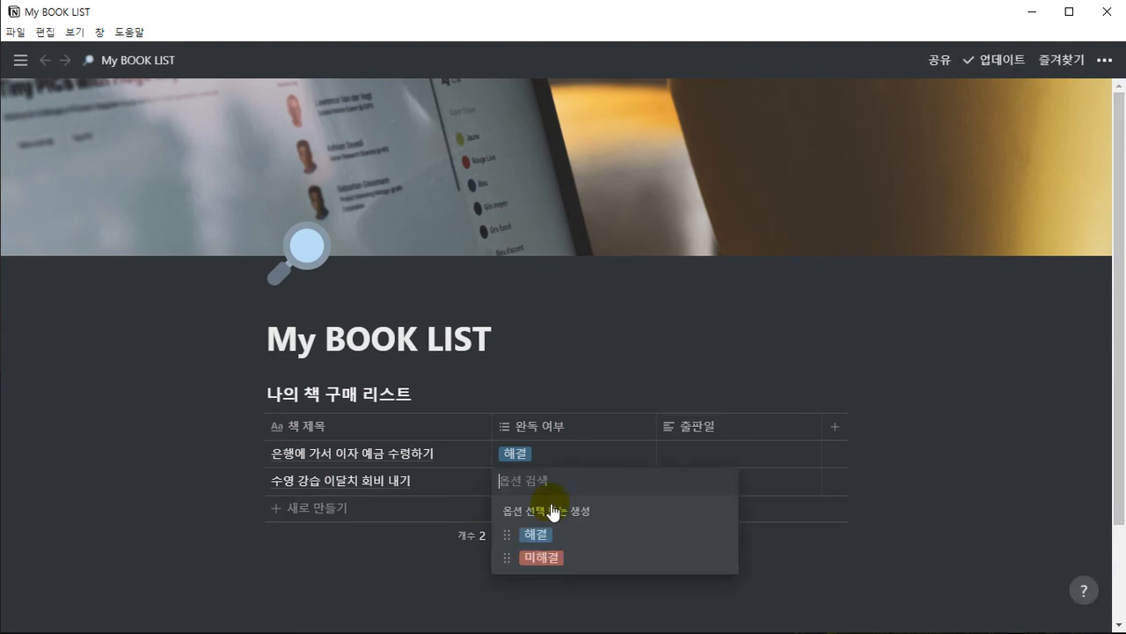
{"action": "left_click", "coordinate": [543, 560]}
{"action": "left_click", "coordinate": [552, 338]}
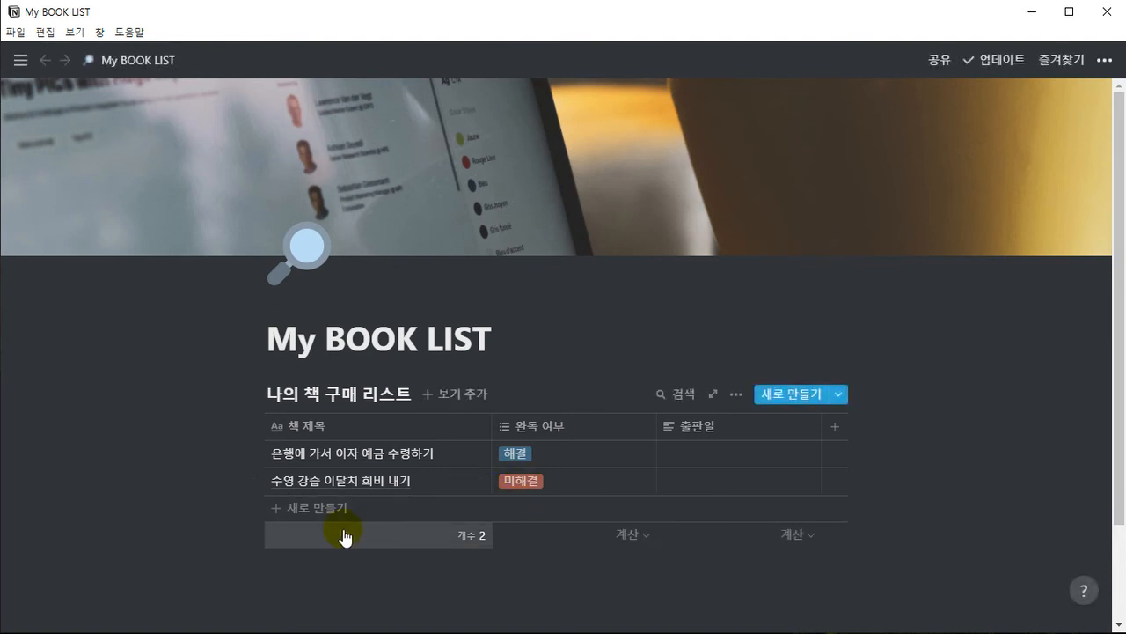
Add a third row titled 집반찬 사기
{"action": "left_click", "coordinate": [319, 508]}
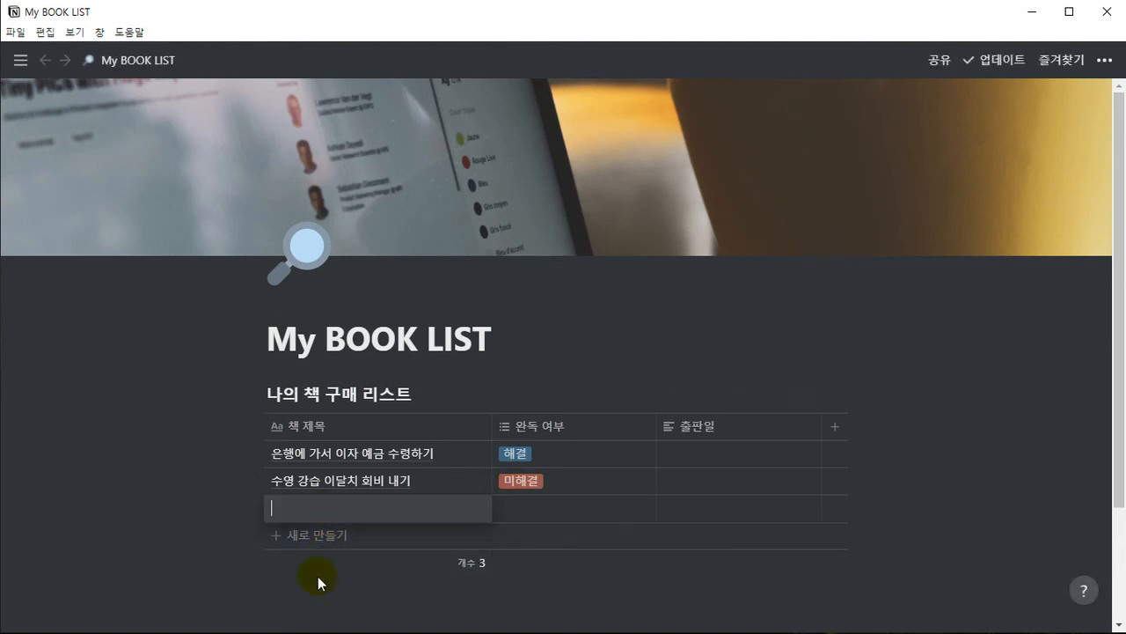
{"action": "type", "text": "집배"}
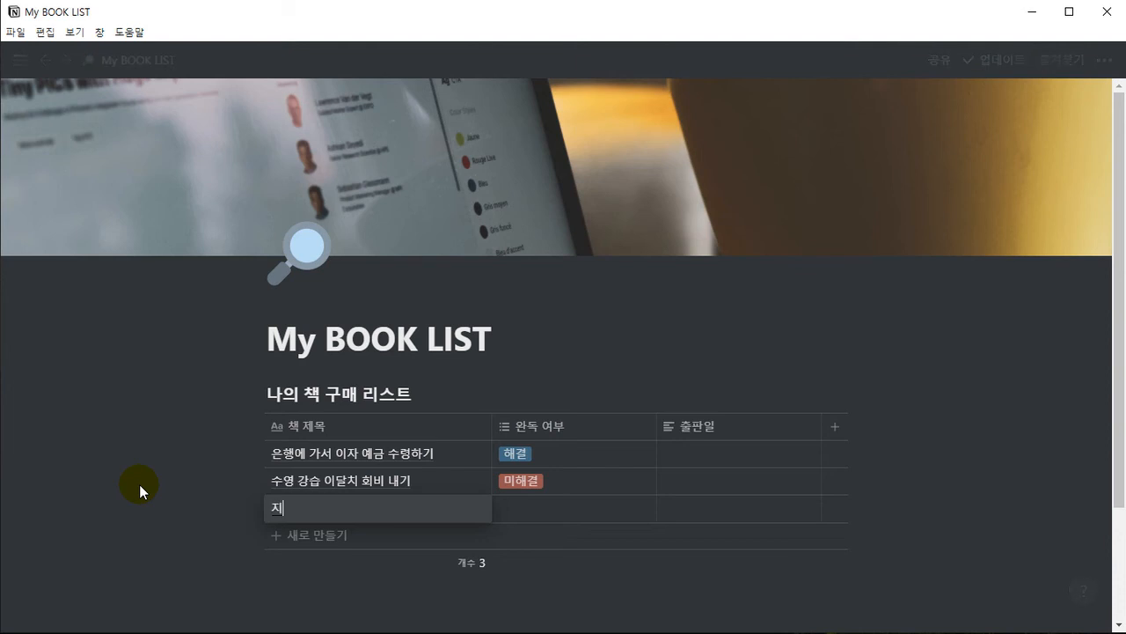
{"action": "type", "text": "반찬"}
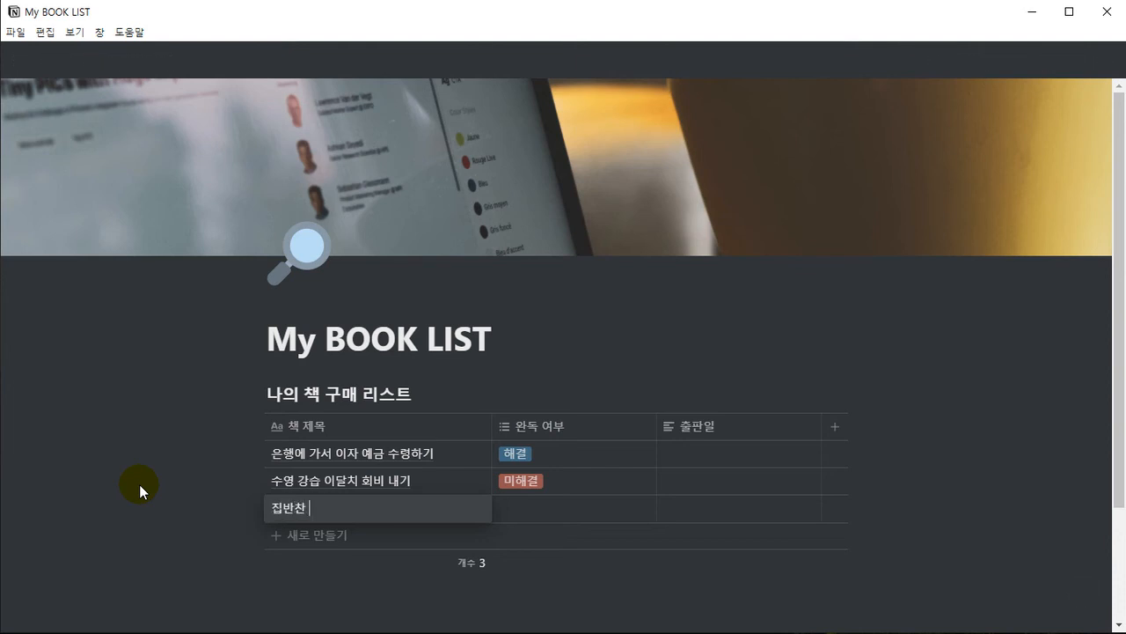
{"action": "type", "text": " ㅅㅏ기"}
{"action": "key", "text": "Tab"}
{"action": "key", "text": "Return"}
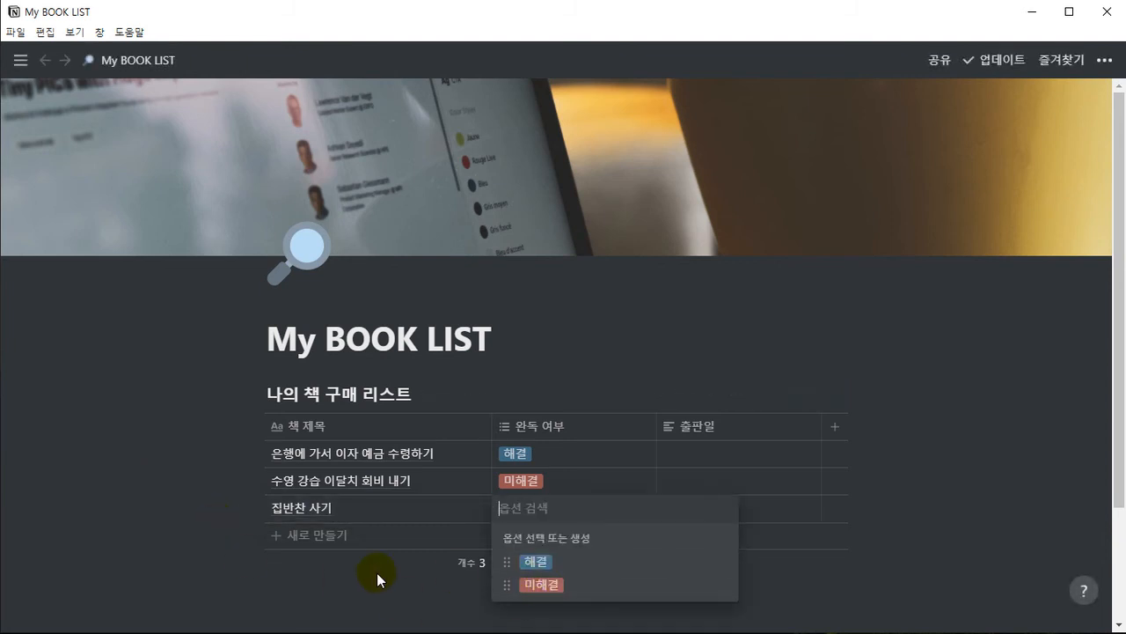
{"action": "key", "text": "Down"}
{"action": "key", "text": "Down"}
{"action": "key", "text": "Up"}
{"action": "key", "text": "Down"}
{"action": "key", "text": "Escape"}
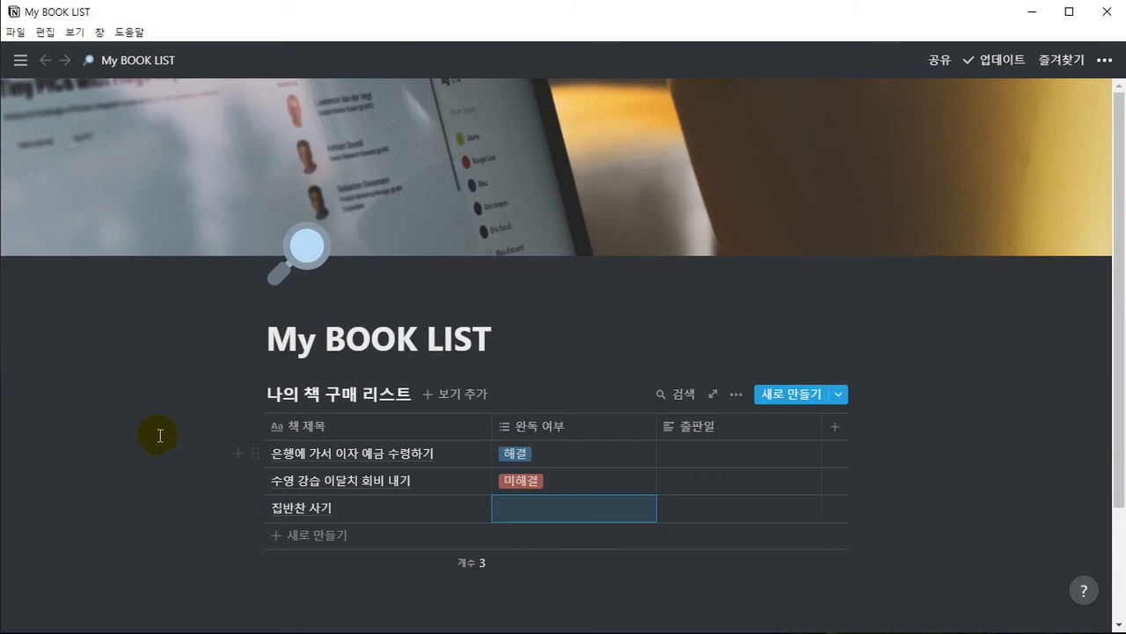
Retype the word 사기 at the end of the third row's title
{"action": "left_click", "coordinate": [344, 515]}
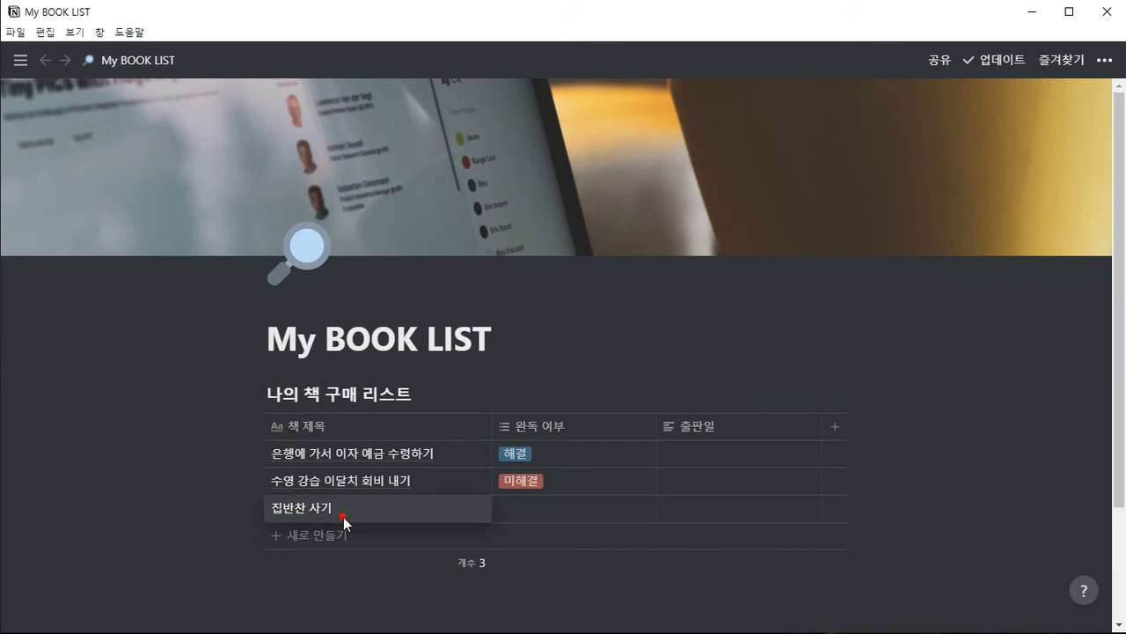
{"action": "left_click", "coordinate": [327, 510]}
{"action": "key", "text": "BackSpace"}
{"action": "key", "text": "BackSpace"}
{"action": "type", "text": "사기"}
{"action": "key", "text": "Tab"}
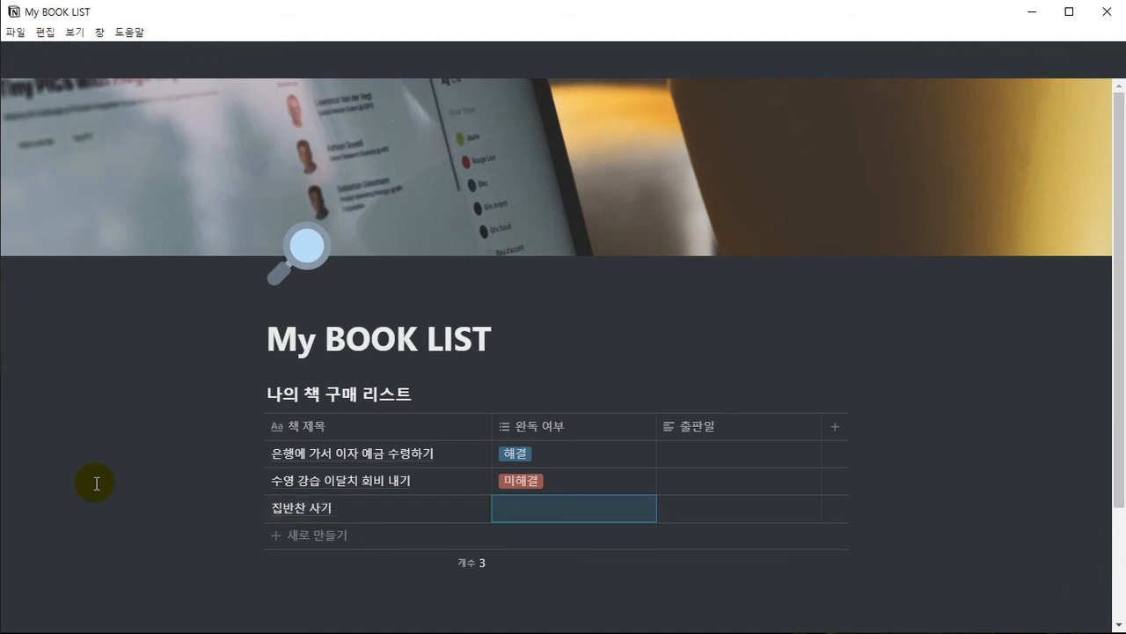
Tag the third row's 완독 여부 cell with both existing options, 해결 and 미해결
{"action": "key", "text": "Return"}
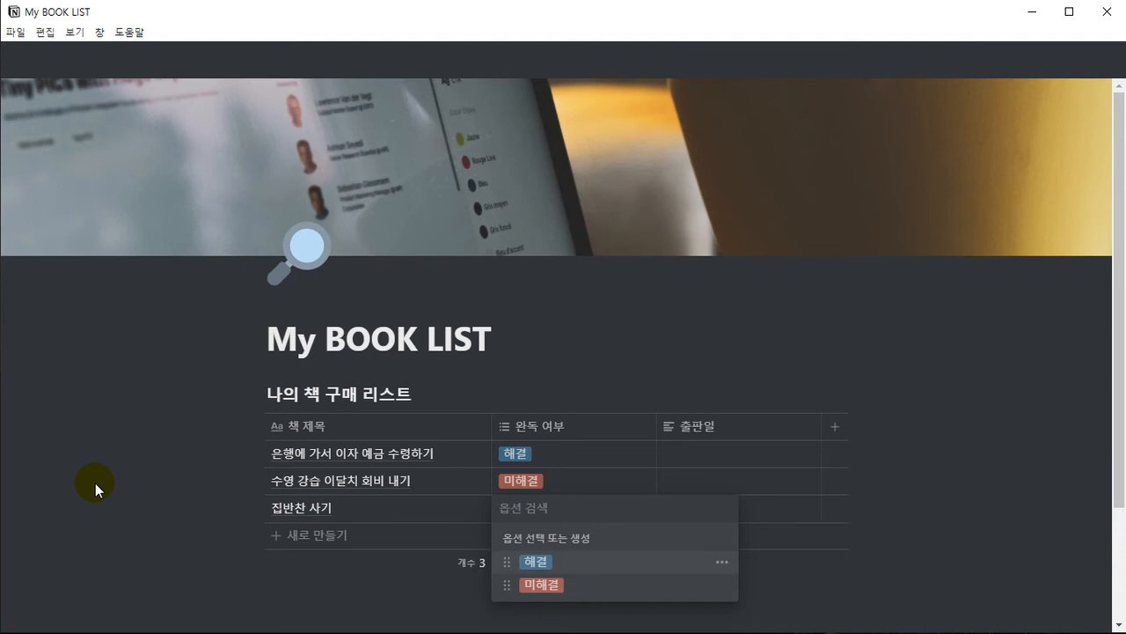
{"action": "key", "text": "Down"}
{"action": "key", "text": "Up"}
{"action": "key", "text": "Down"}
{"action": "key", "text": "Up"}
{"action": "key", "text": "Return"}
{"action": "key", "text": "Down"}
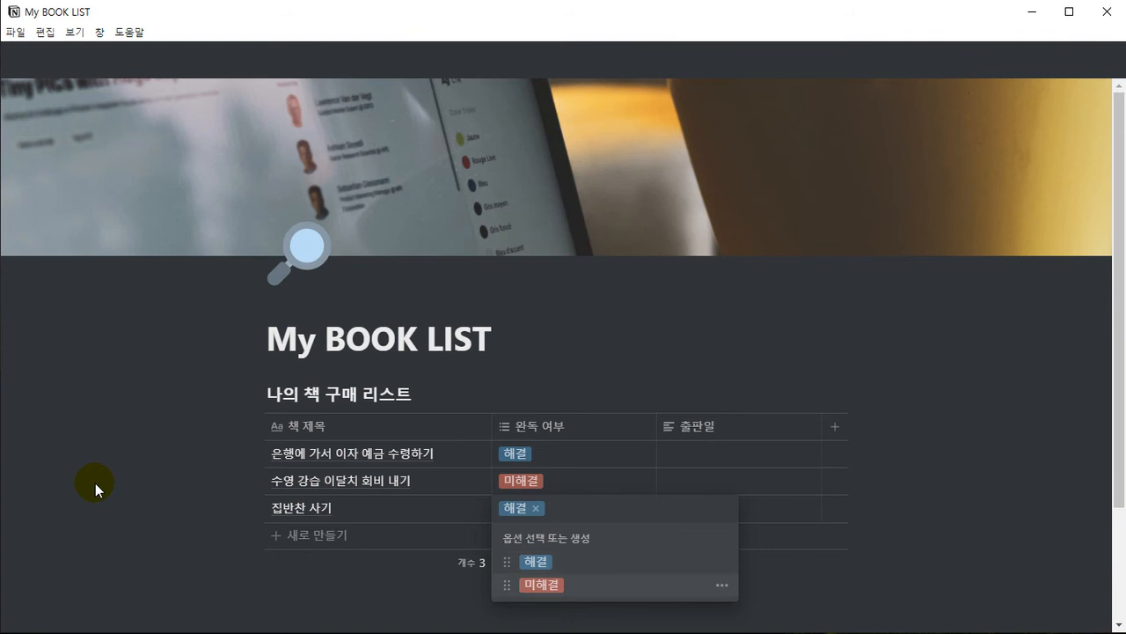
{"action": "key", "text": "Return"}
Clear the third row's 완독 여부 tags and reapply both 해결 and 미해결
{"action": "key", "text": "BackSpace"}
{"action": "key", "text": "BackSpace"}
{"action": "key", "text": "Up"}
{"action": "key", "text": "Return"}
{"action": "key", "text": "Down"}
{"action": "key", "text": "Return"}
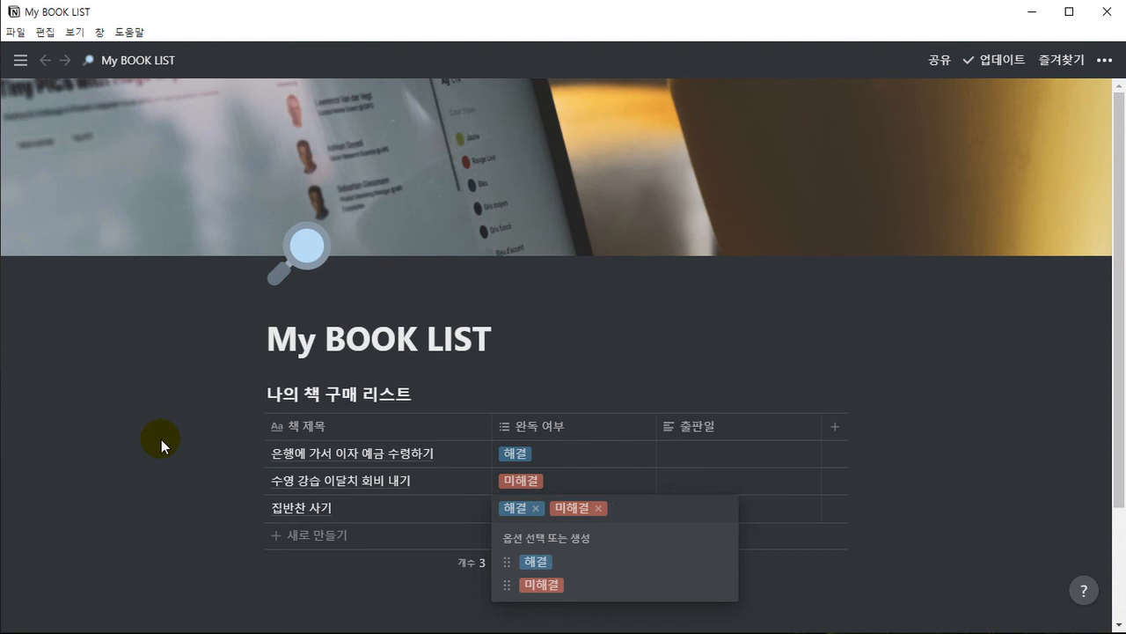
Remove both tags from the third row's 완독 여부 cell and tag it with 해결 only
{"action": "key", "text": "BackSpace"}
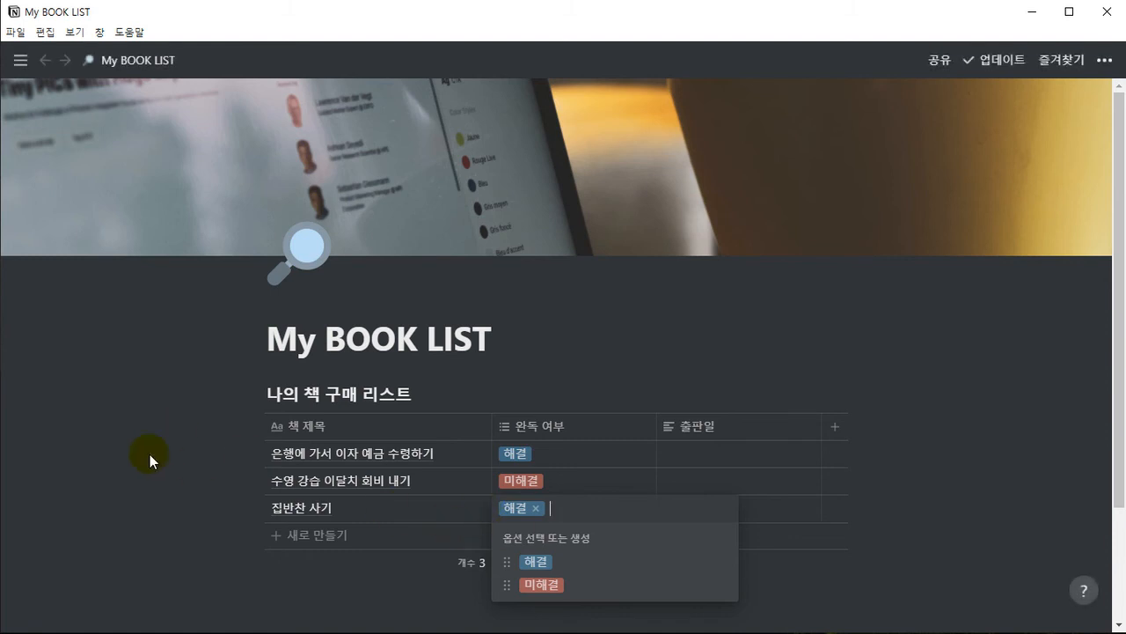
{"action": "key", "text": "BackSpace"}
{"action": "key", "text": "Down"}
{"action": "key", "text": "Down"}
{"action": "key", "text": "Up"}
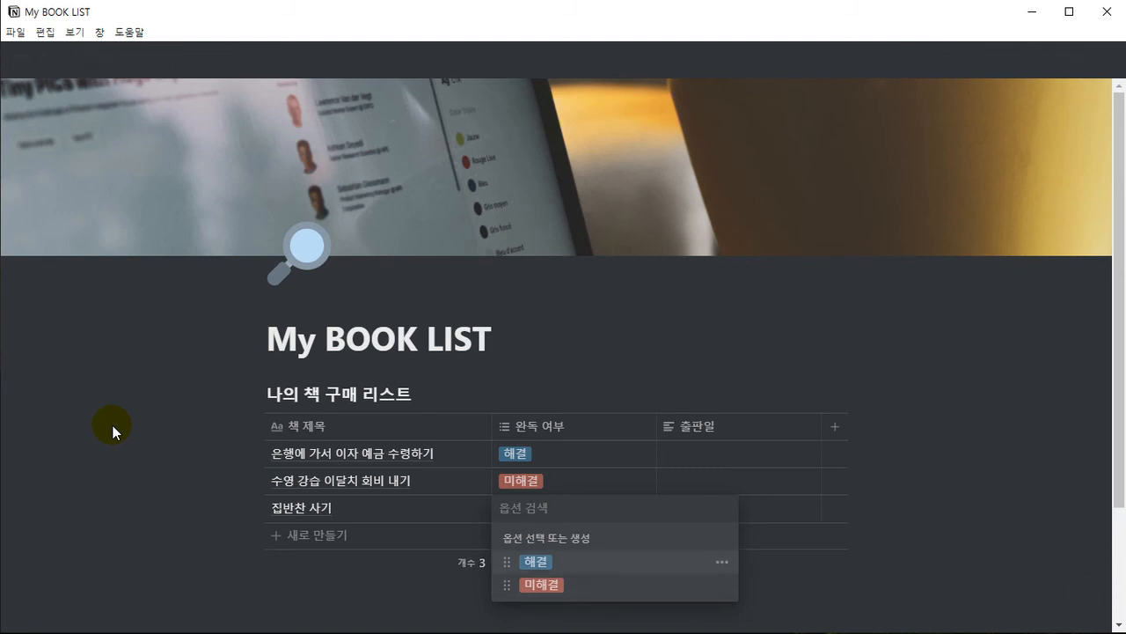
{"action": "key", "text": "Return"}
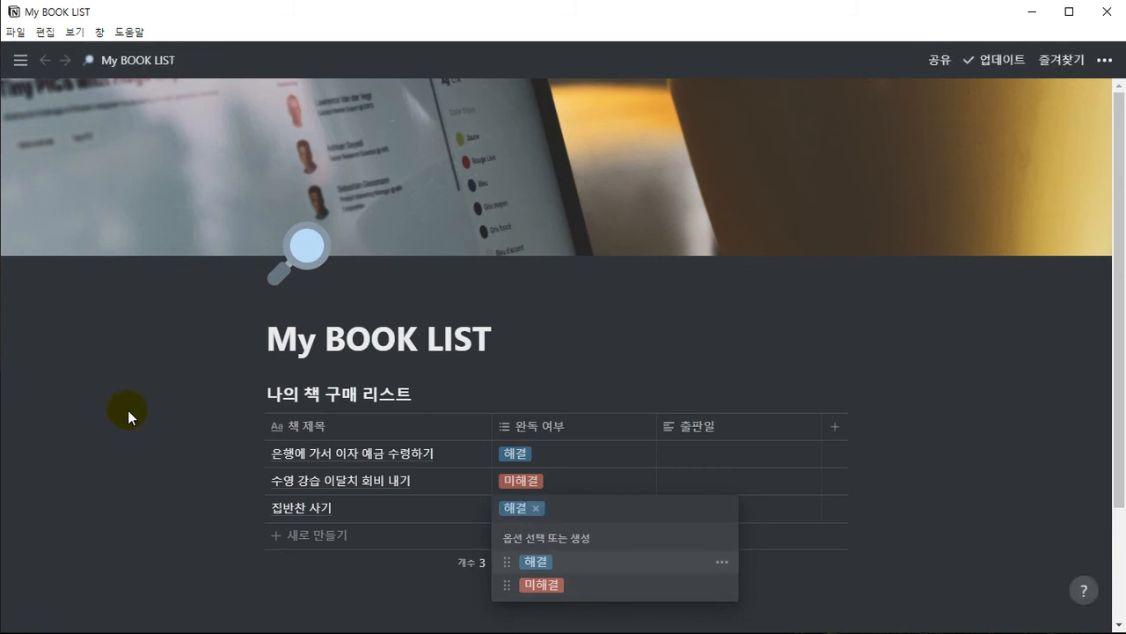
{"action": "key", "text": "Escape"}
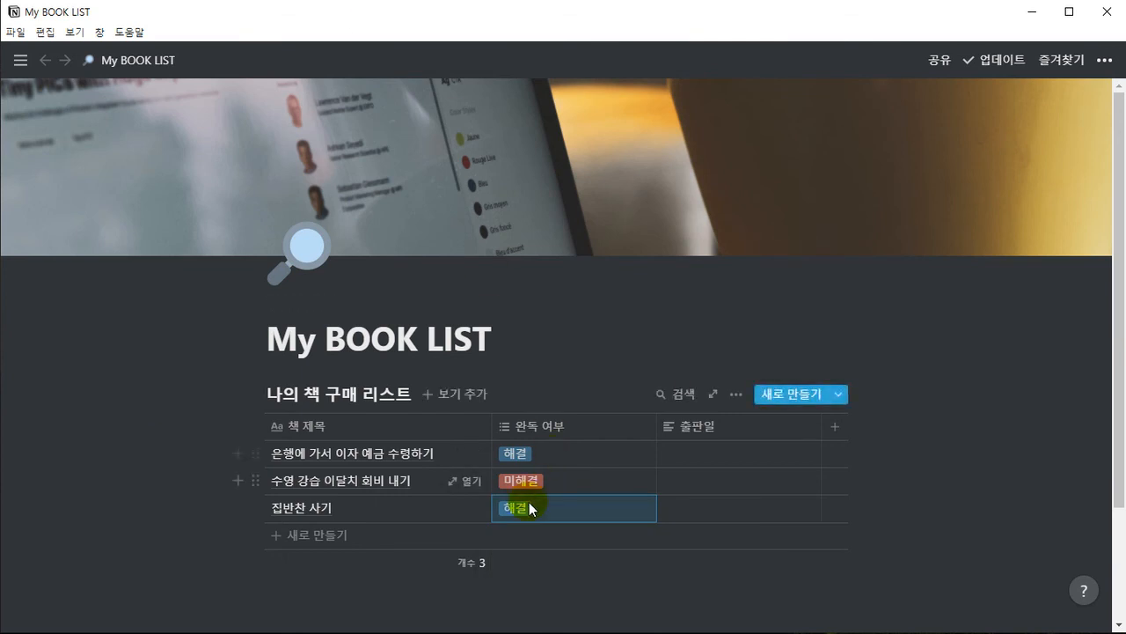
{"action": "key", "text": "Escape"}
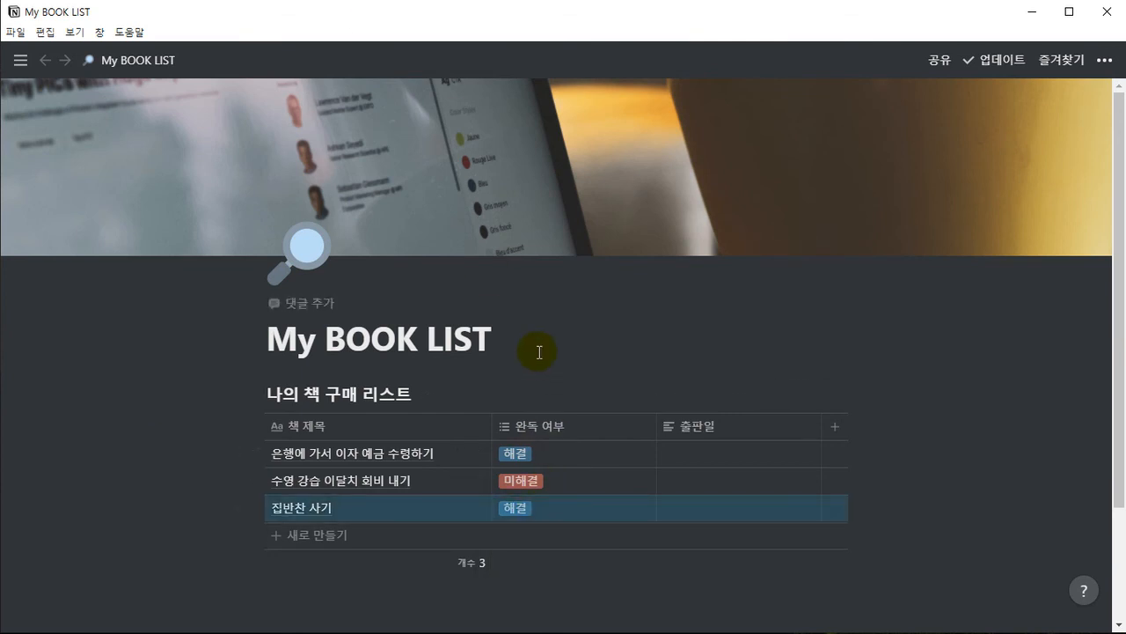
{"action": "key", "text": "Escape"}
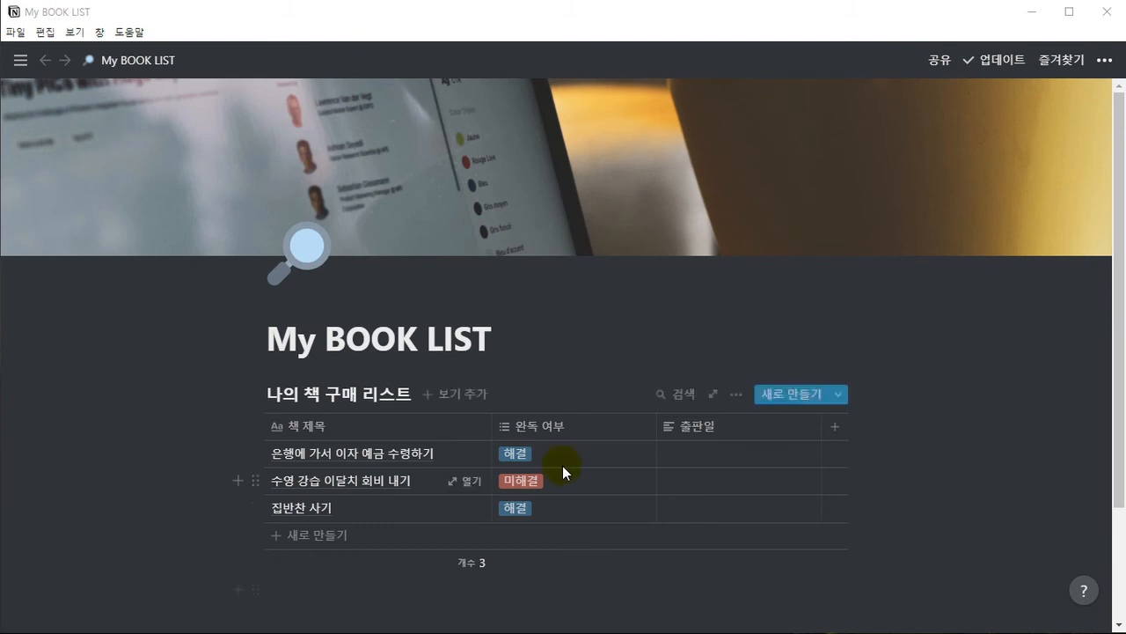
Rename the 완독 여부 column to 해결 여부
{"action": "left_click", "coordinate": [540, 429]}
{"action": "left_click", "coordinate": [511, 122]}
{"action": "key", "text": "BackSpace"}
{"action": "key", "text": "BackSpace"}
{"action": "type", "text": "해결"}
{"action": "key", "text": "Return"}
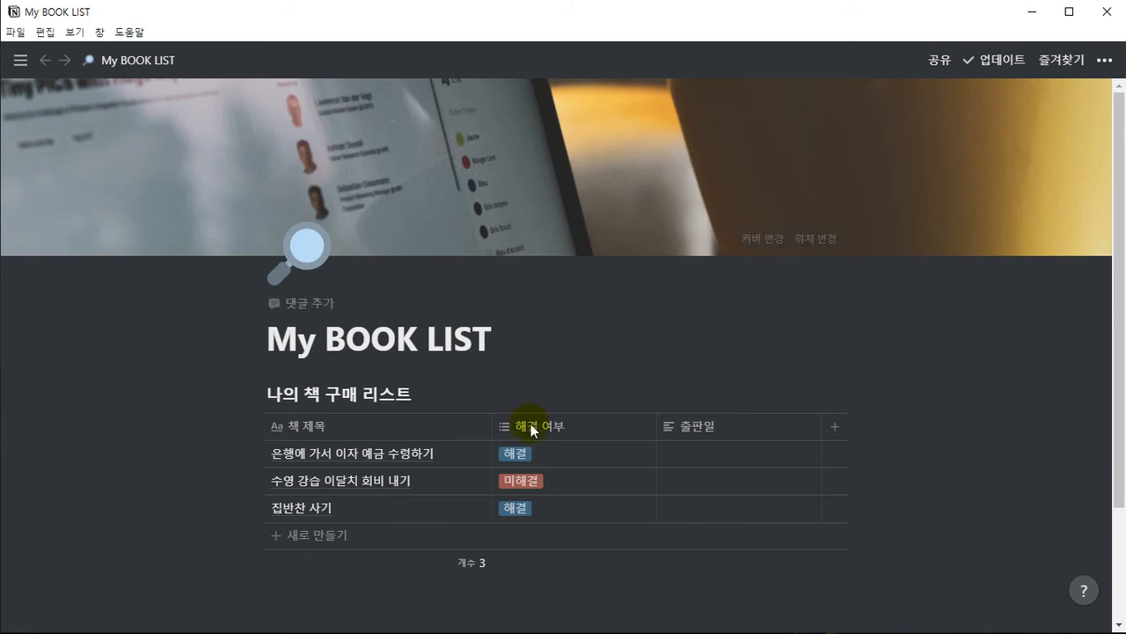
Create a new option 업무 종료 from the third row's 해결 여부 cell and remove that tag from the cell
{"action": "left_click", "coordinate": [606, 507]}
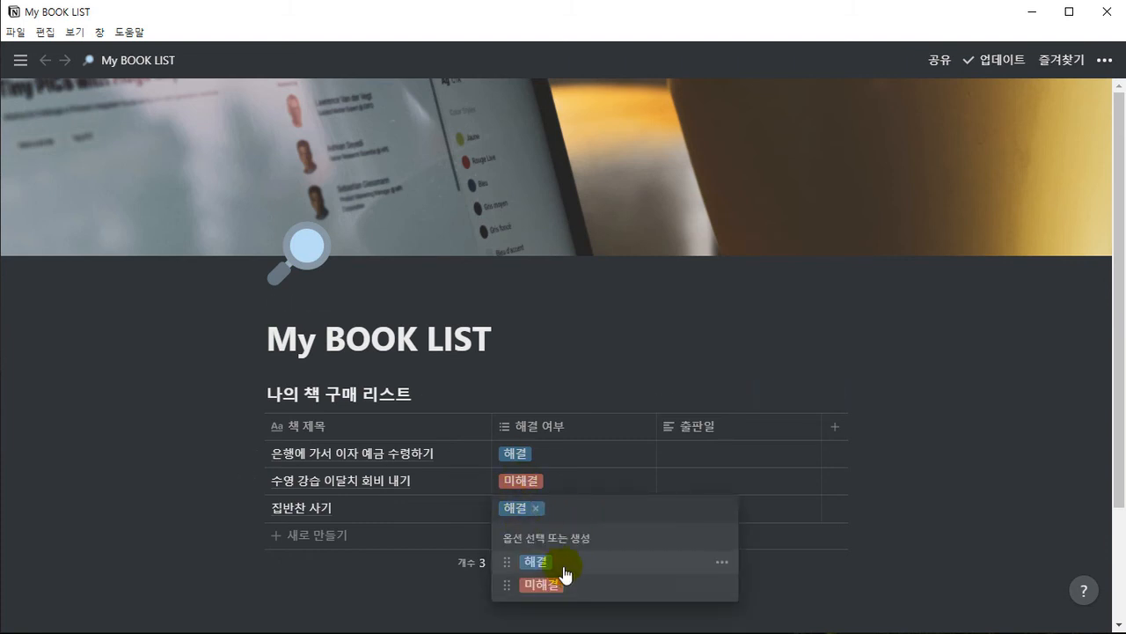
{"action": "type", "text": "상황종료"}
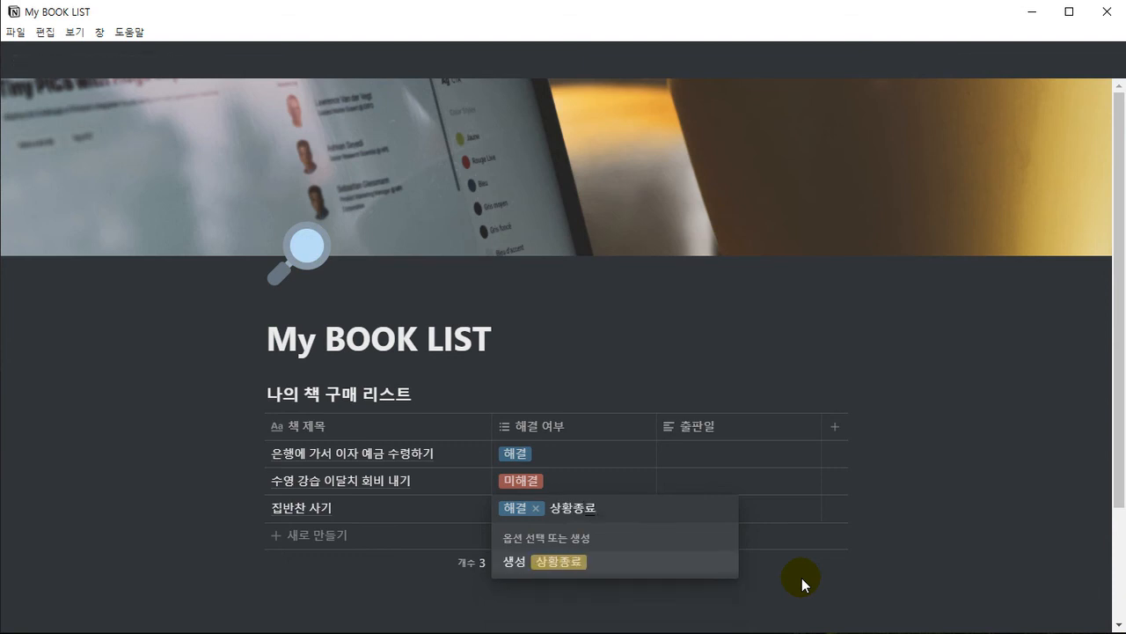
{"action": "key", "text": "BackSpace"}
{"action": "key", "text": "BackSpace"}
{"action": "key", "text": "BackSpace"}
{"action": "key", "text": "BackSpace"}
{"action": "type", "text": "엡무 종료"}
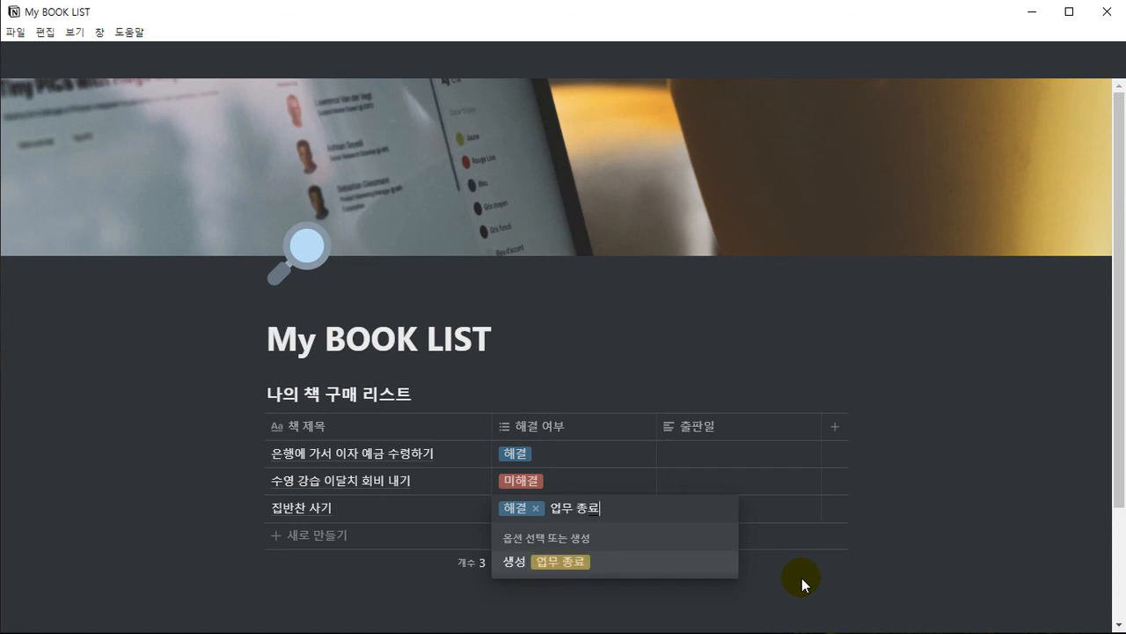
{"action": "key", "text": "Return"}
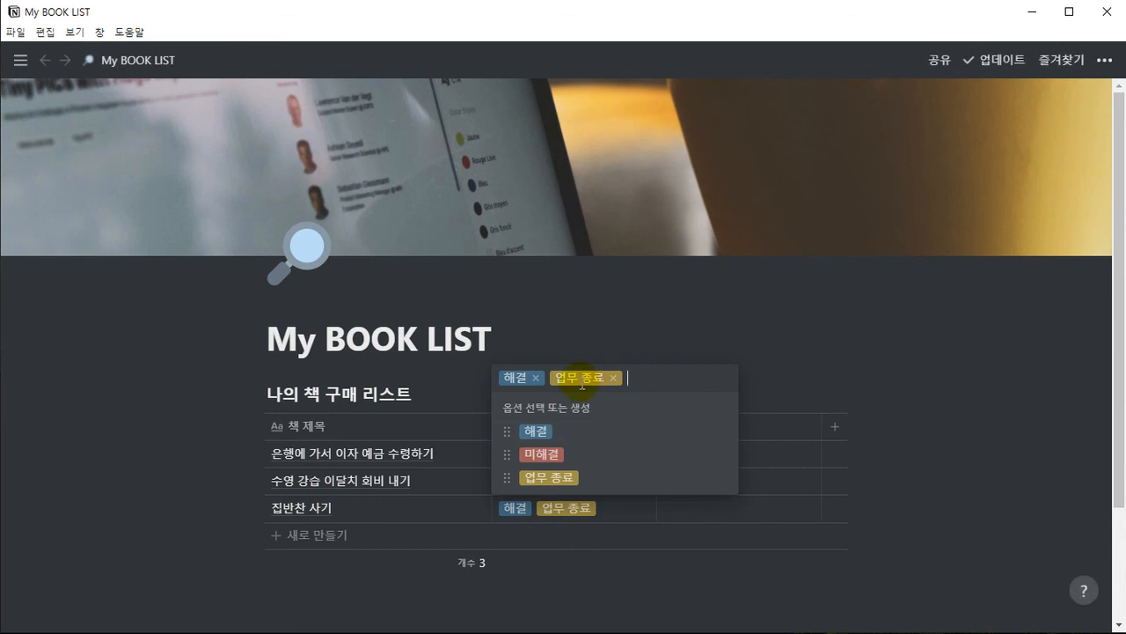
{"action": "left_click", "coordinate": [613, 378]}
{"action": "left_click", "coordinate": [571, 347]}
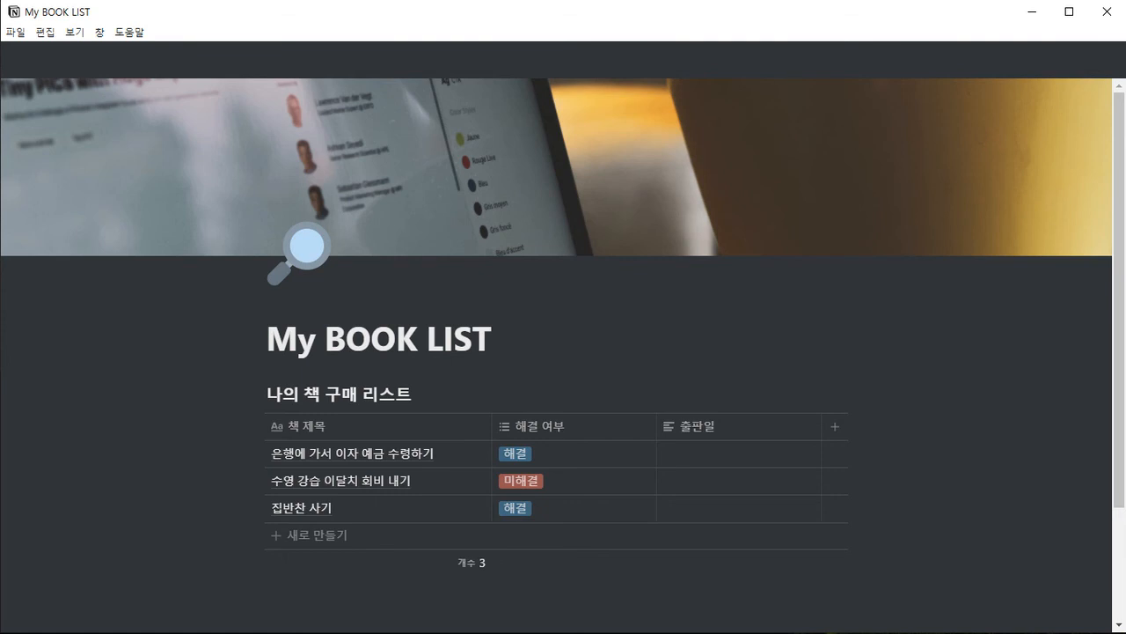
Add a fourth row titled 강원도 펜션 여행가기
{"action": "left_click", "coordinate": [319, 535]}
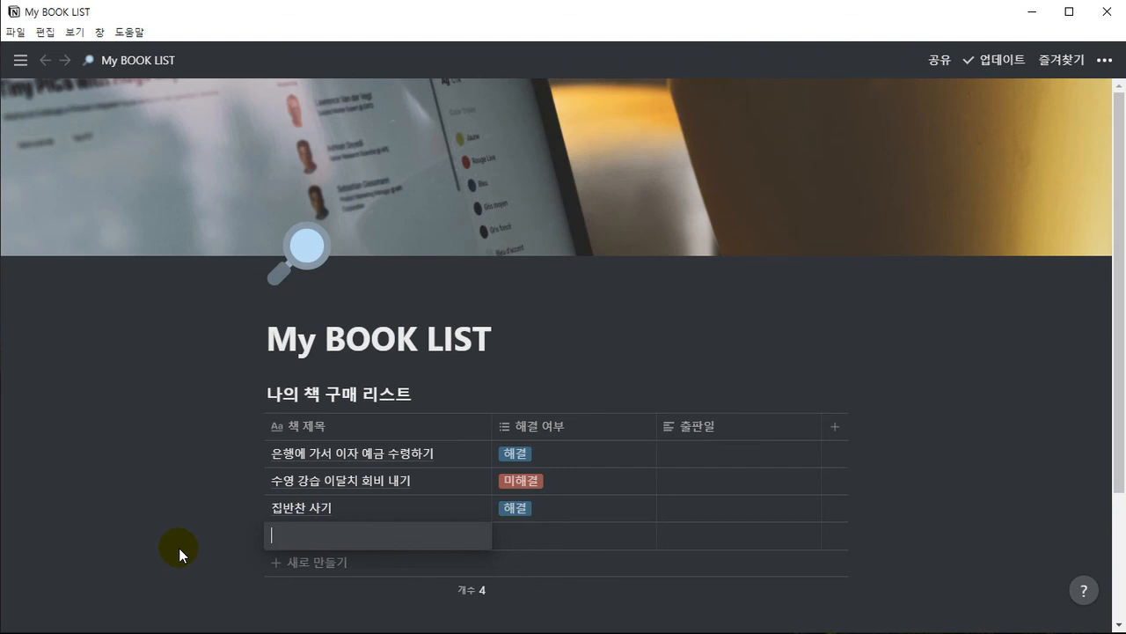
{"action": "type", "text": "강원도 펜션"}
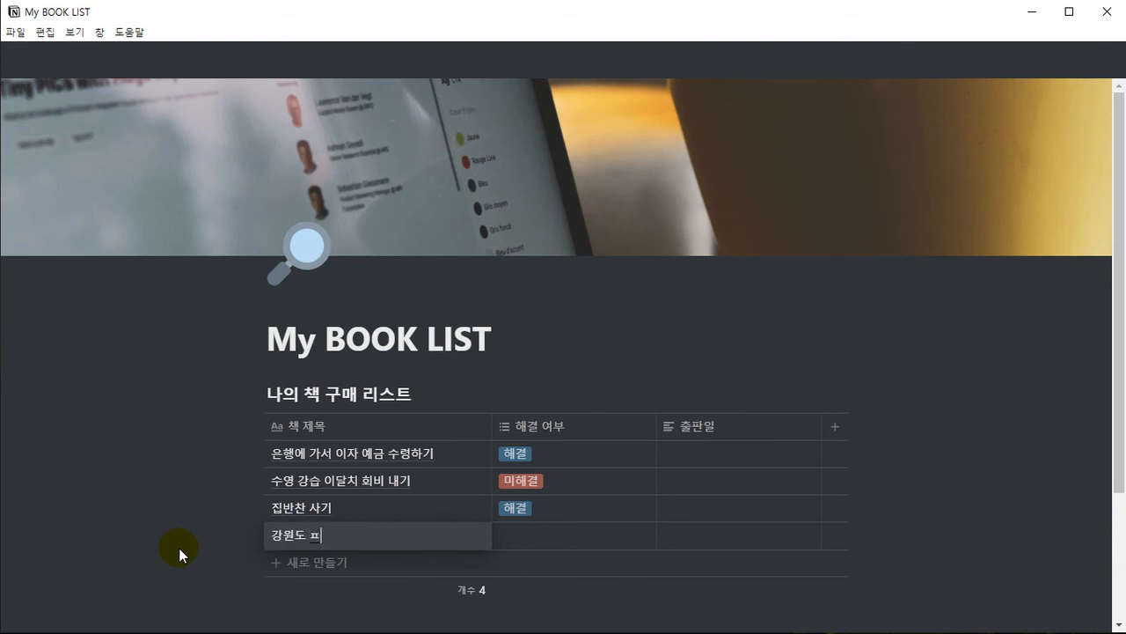
{"action": "type", "text": " 여행가기"}
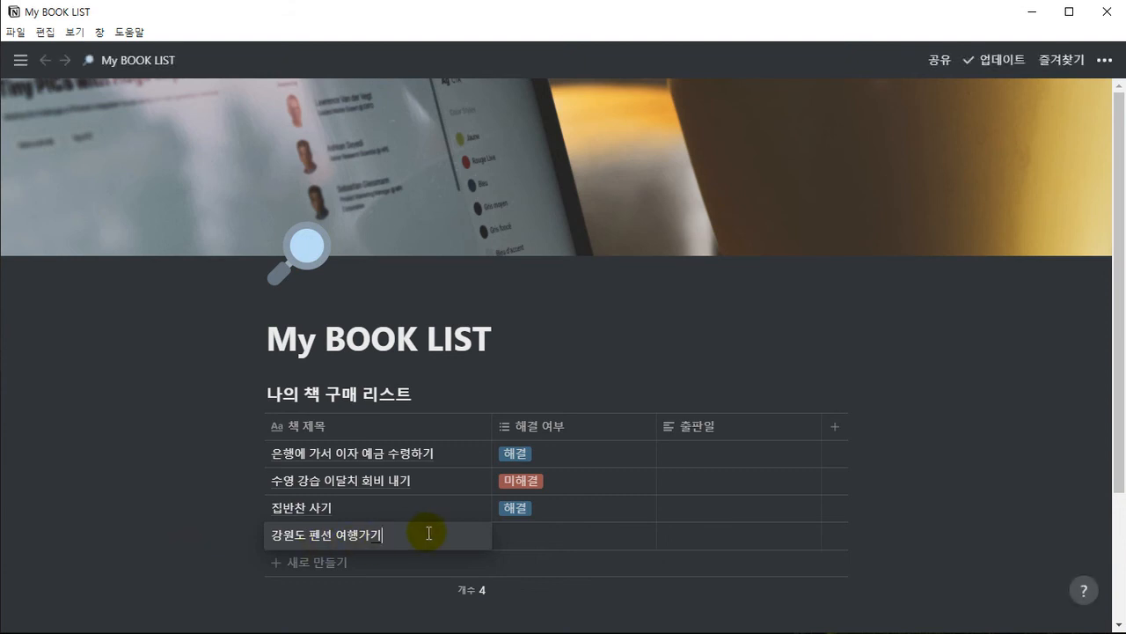
{"action": "left_click", "coordinate": [493, 532]}
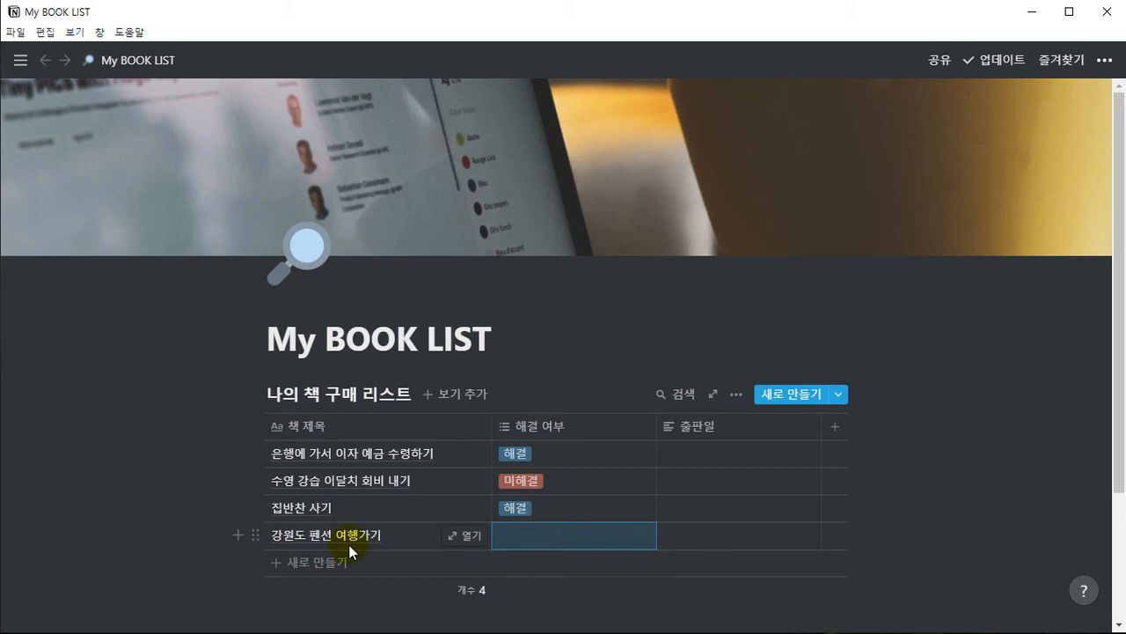
Tag the fourth row's 해결 여부 cell with 업무 종료 and delete that option from the column's option list
{"action": "left_click", "coordinate": [500, 546]}
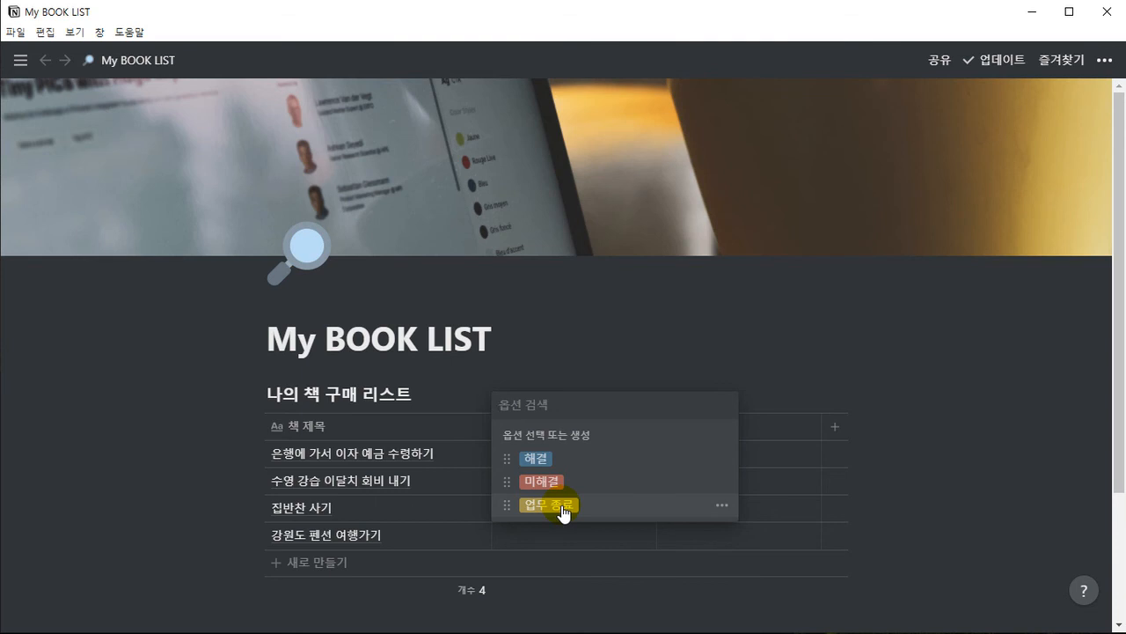
{"action": "left_click", "coordinate": [555, 506]}
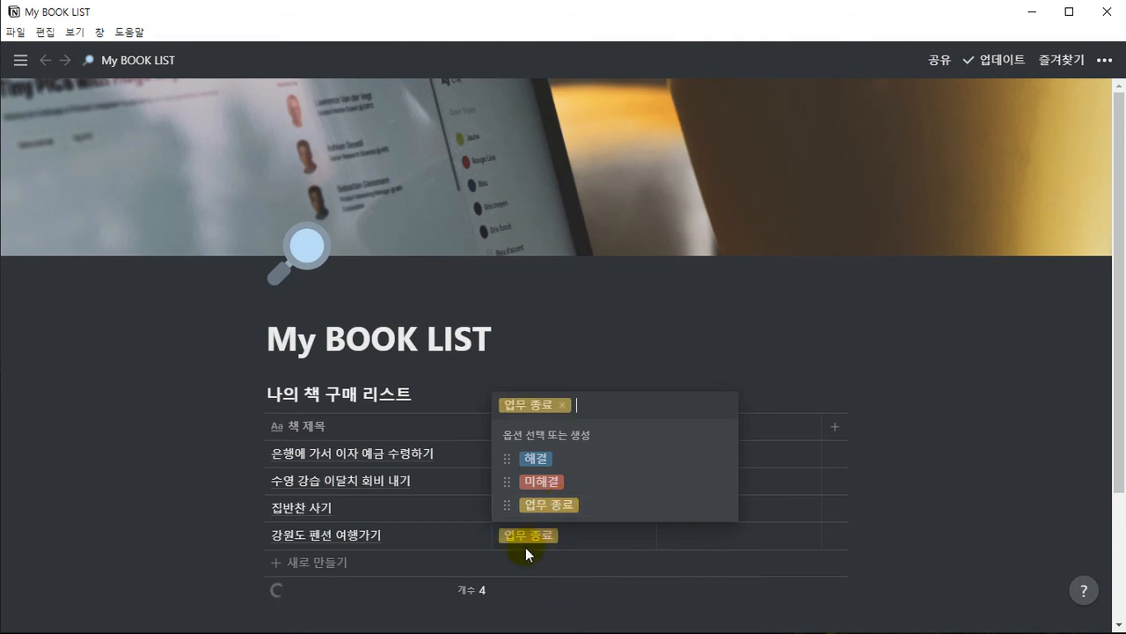
{"action": "left_click", "coordinate": [719, 506]}
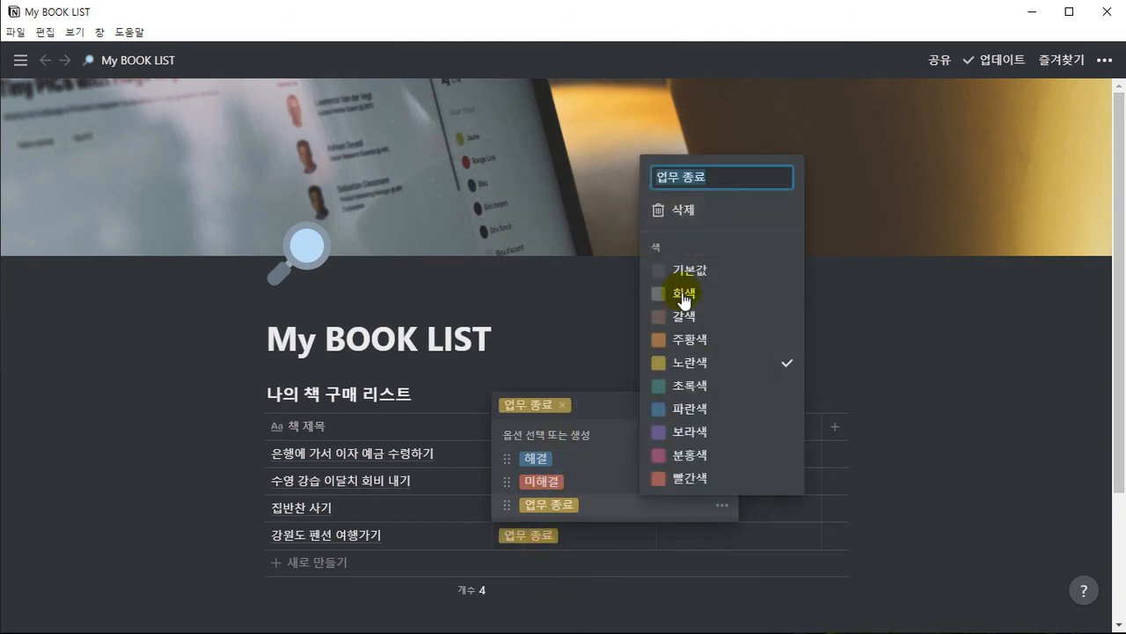
{"action": "left_click", "coordinate": [678, 210]}
{"action": "left_click", "coordinate": [571, 355]}
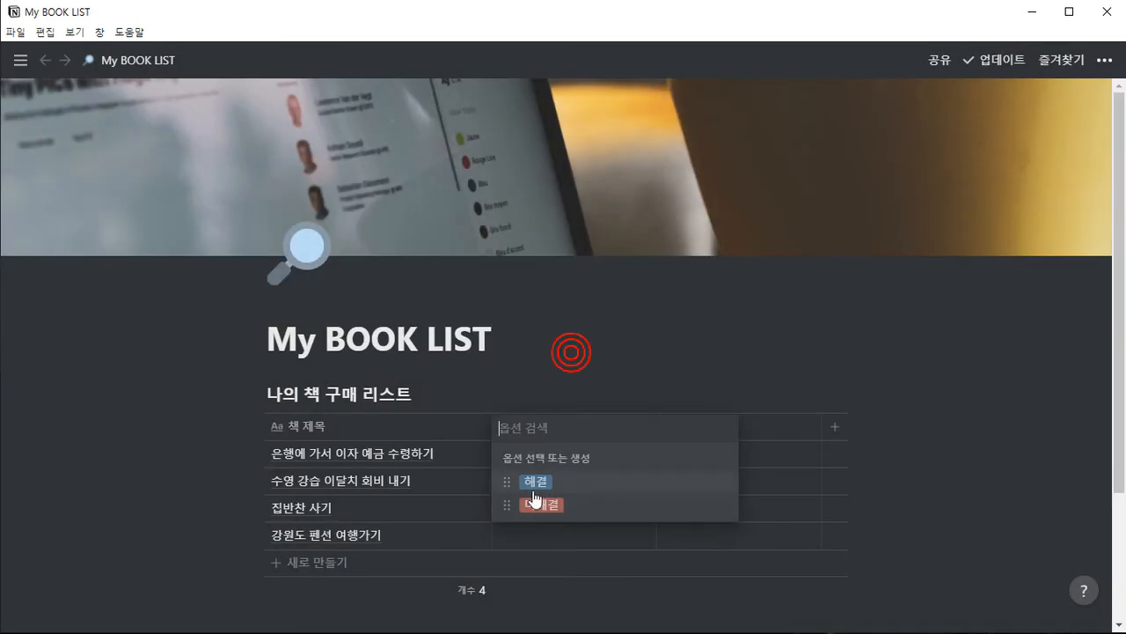
{"action": "key", "text": "Escape"}
Create a new option 취소 in the fourth row's 해결 여부 cell and tag the row with it
{"action": "left_click", "coordinate": [519, 538]}
{"action": "type", "text": "ㅊㅟ소"}
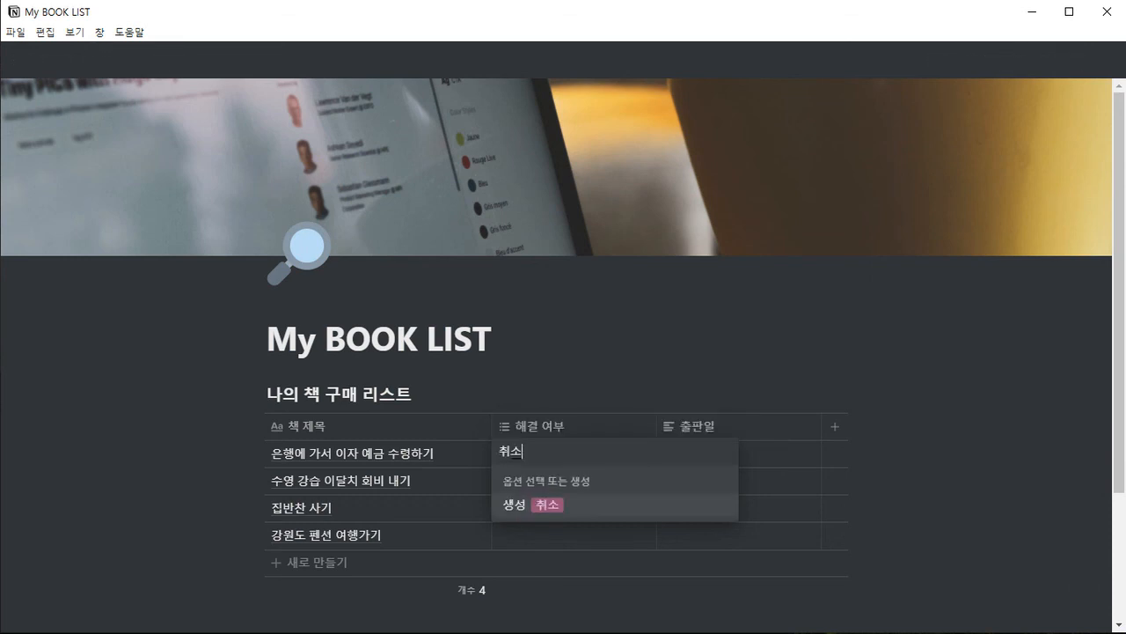
{"action": "key", "text": "Return"}
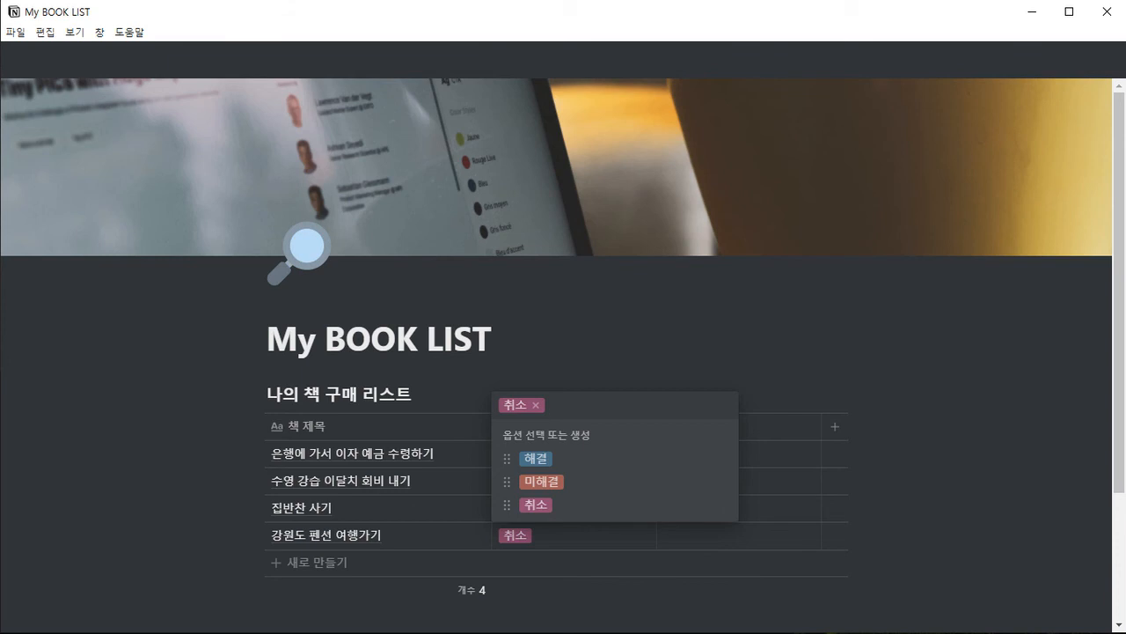
{"action": "left_click", "coordinate": [555, 341]}
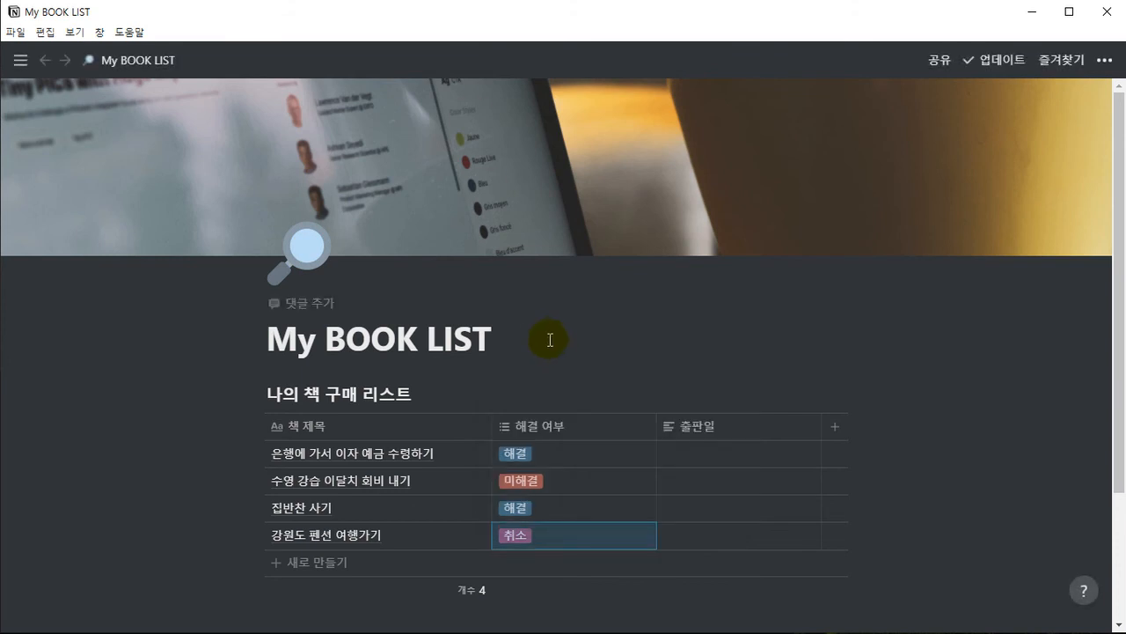
{"action": "left_click", "coordinate": [555, 340]}
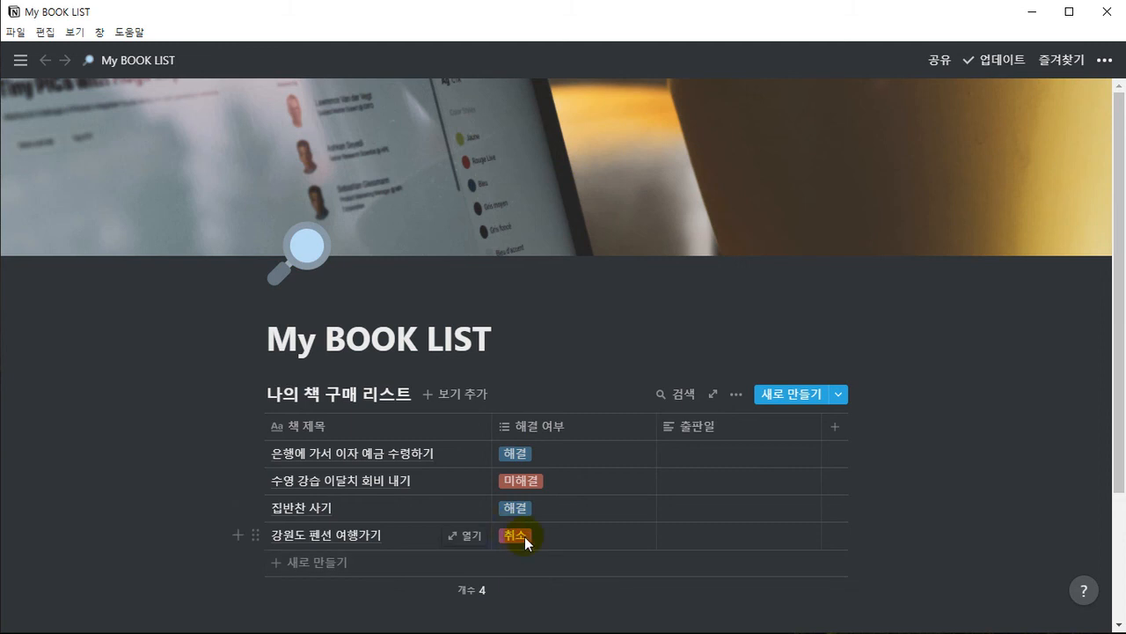
Replace the fourth row's 취소 tag with a newly created option 이월
{"action": "left_click", "coordinate": [557, 536]}
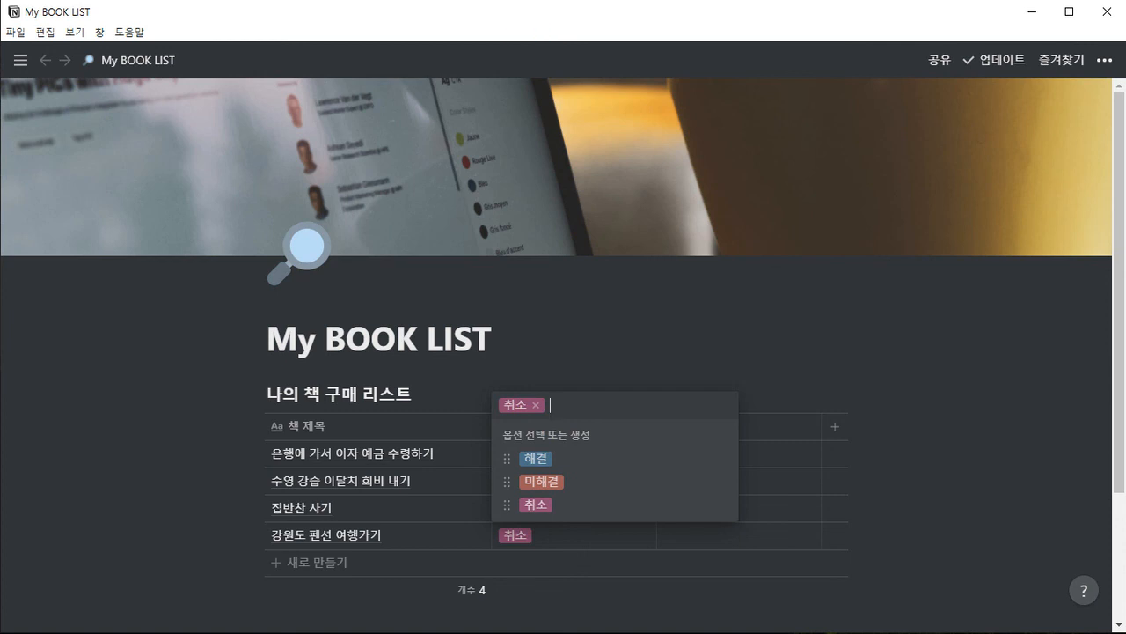
{"action": "type", "text": "이월"}
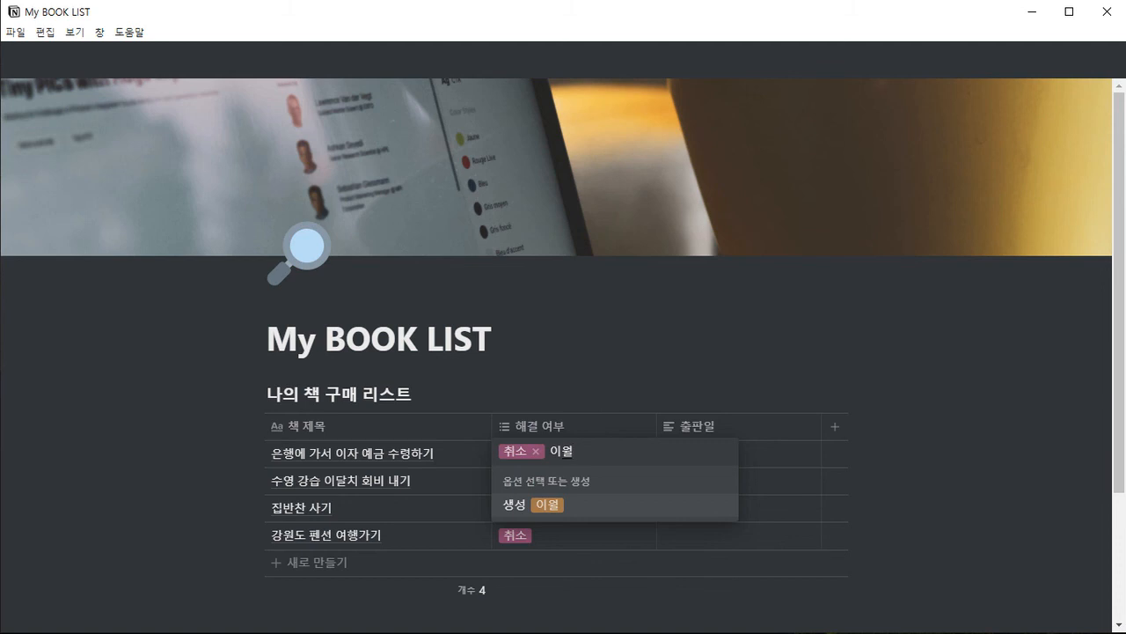
{"action": "key", "text": "Return"}
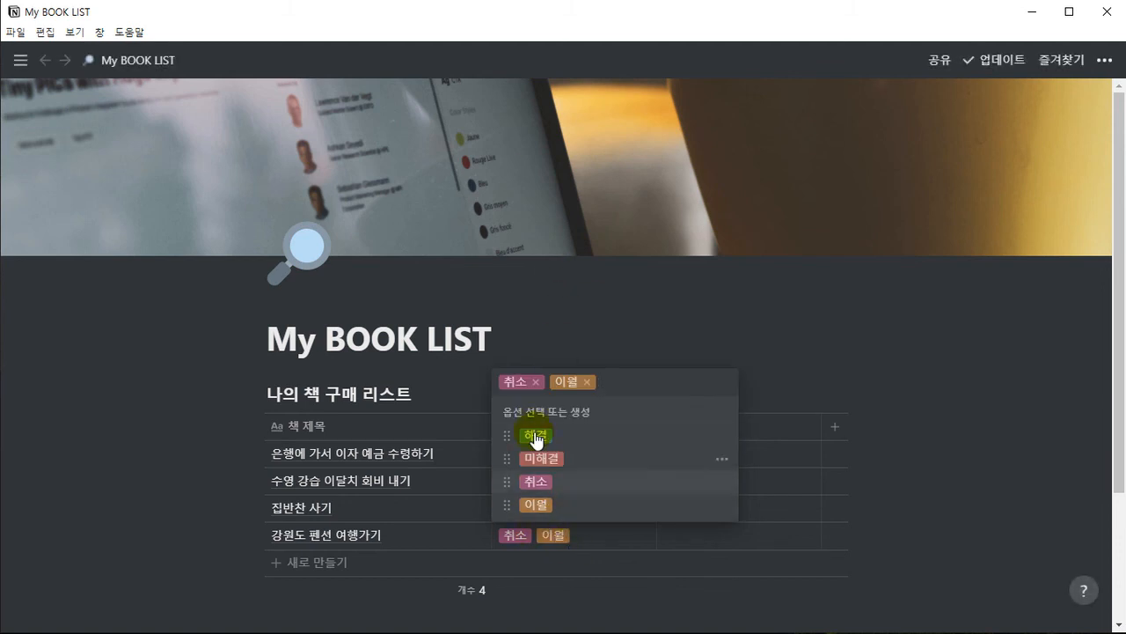
{"action": "left_click", "coordinate": [534, 384]}
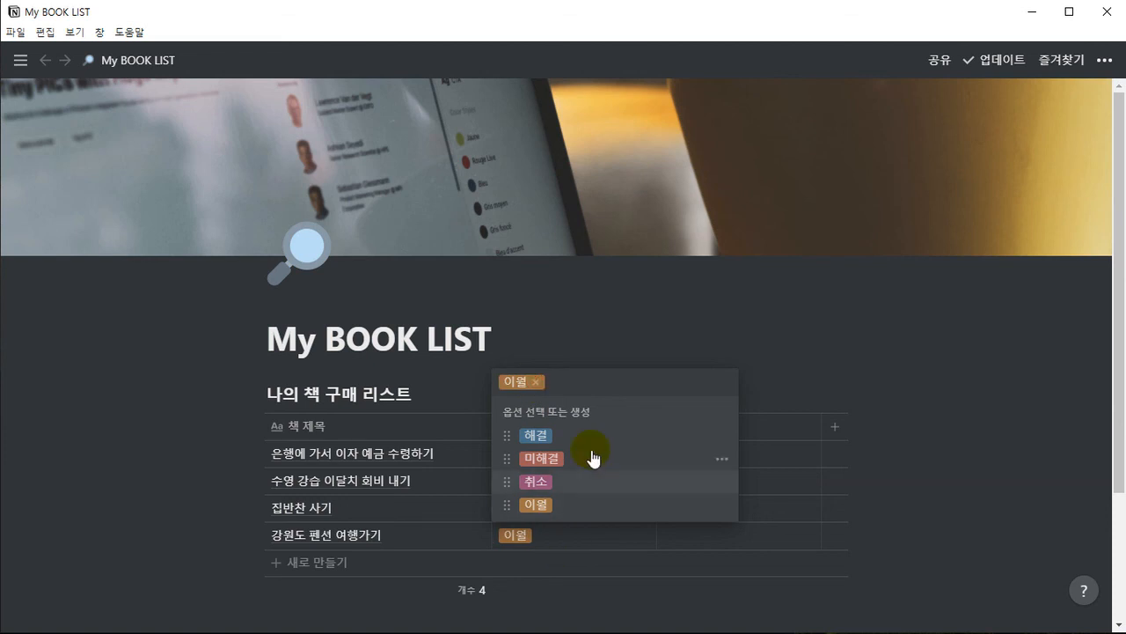
{"action": "left_click", "coordinate": [553, 327]}
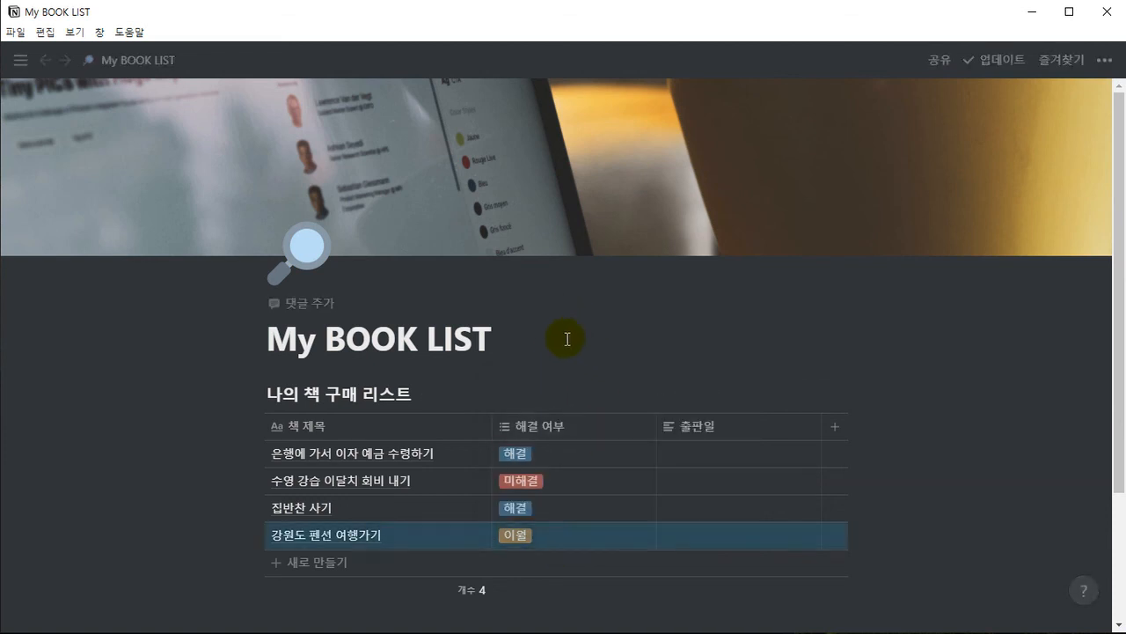
{"action": "left_click", "coordinate": [566, 338]}
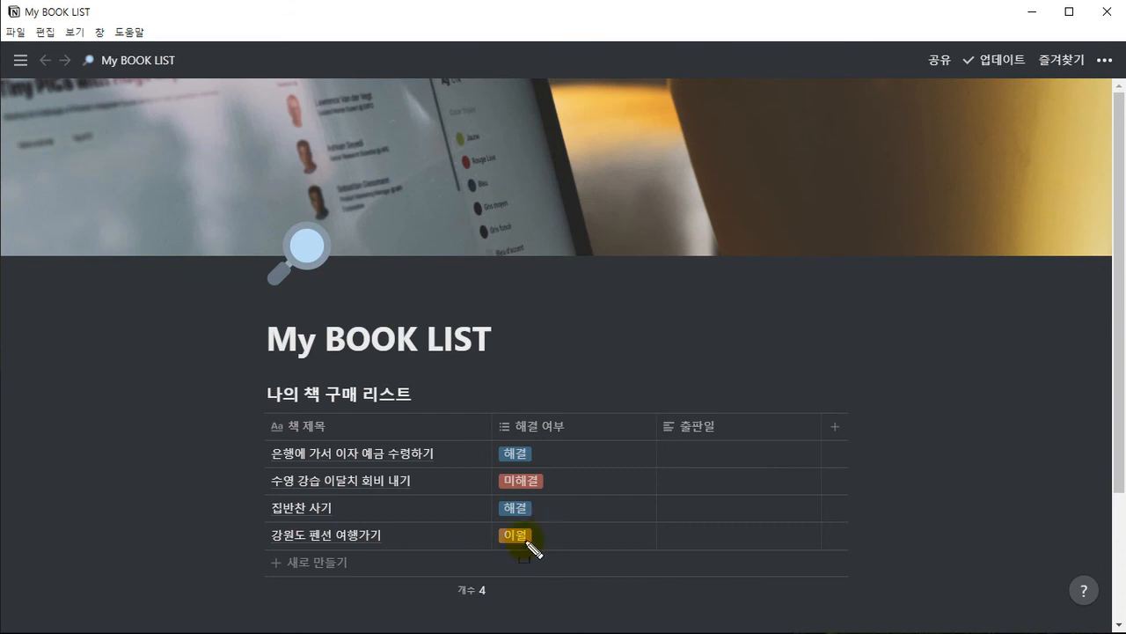
{"action": "mouse_move", "coordinate": [264, 517]}
{"action": "left_mouse_down"}
{"action": "mouse_move", "coordinate": [883, 551]}
{"action": "mouse_move", "coordinate": [852, 555]}
{"action": "left_mouse_up"}
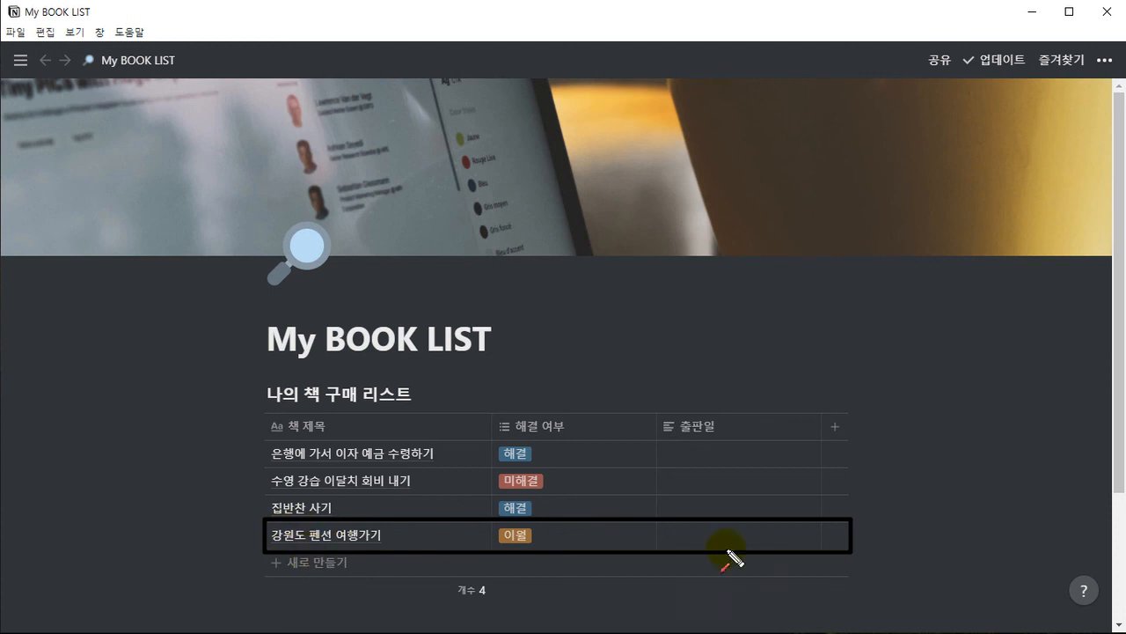
{"action": "left_click_drag", "start_coordinate": [880, 482], "coordinate": [858, 508]}
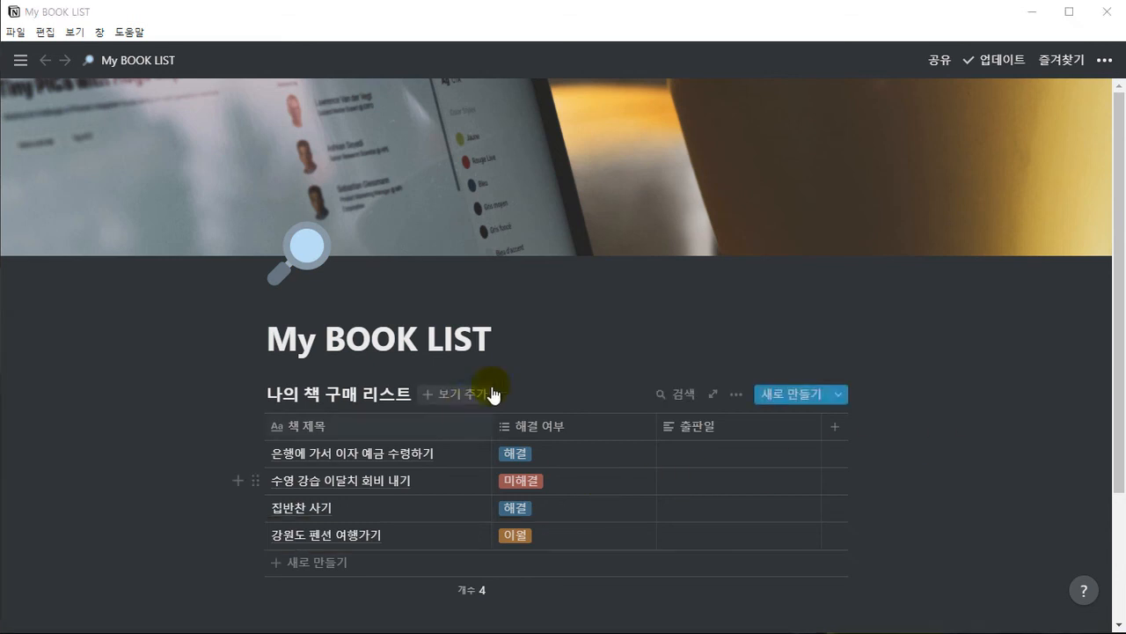
{"action": "left_click", "coordinate": [577, 430]}
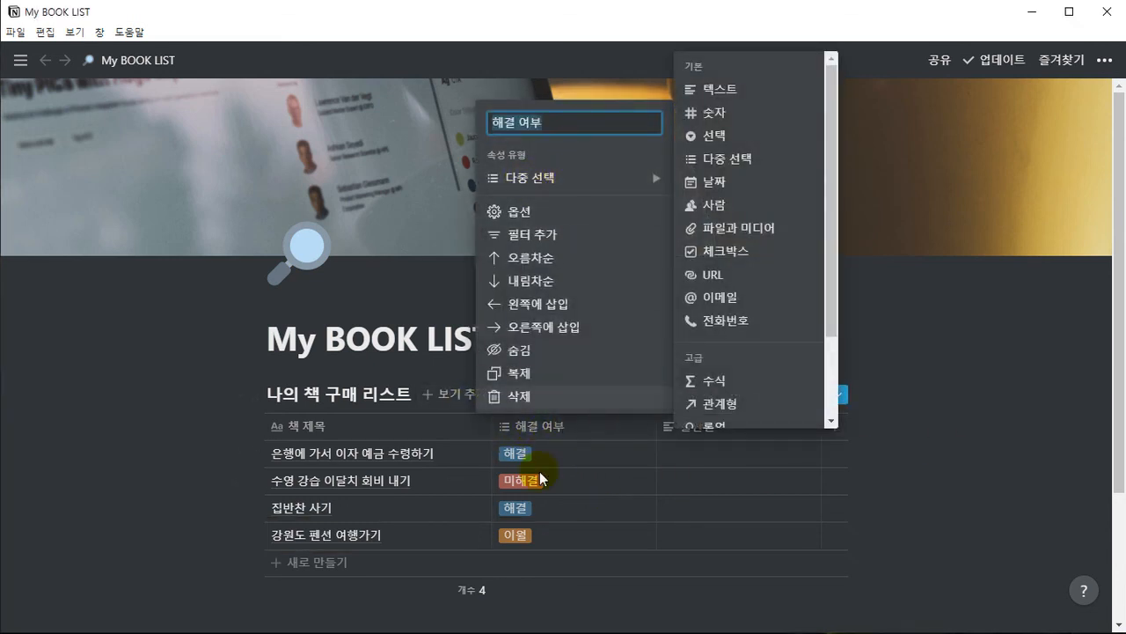
{"action": "left_click", "coordinate": [578, 612]}
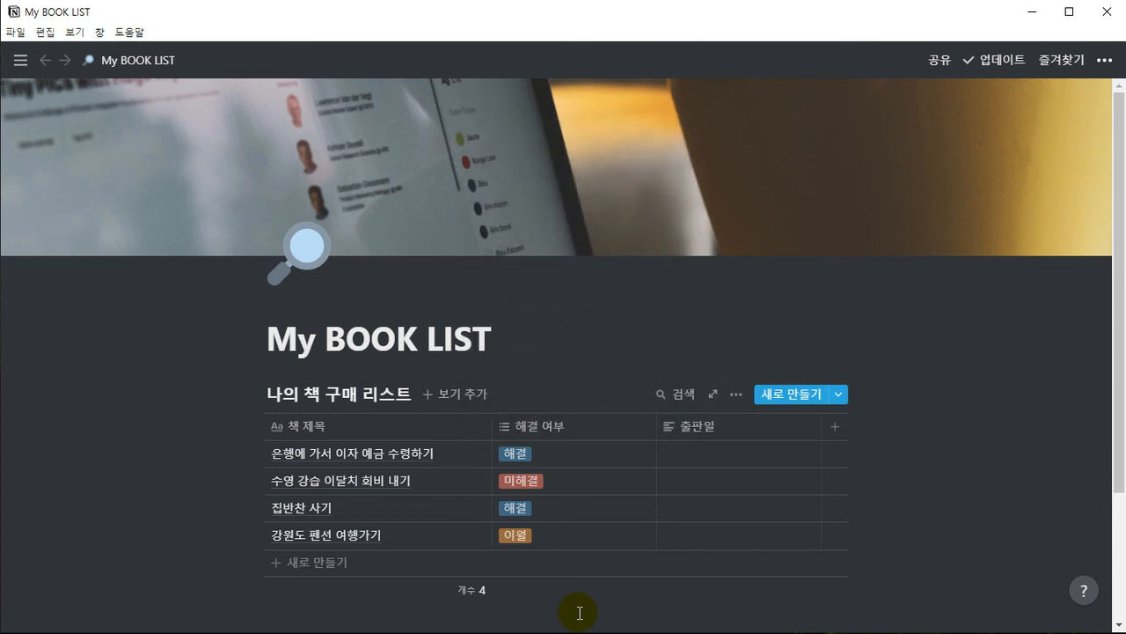
{"action": "mouse_move", "coordinate": [491, 413]}
{"action": "left_mouse_down"}
{"action": "mouse_move", "coordinate": [511, 458]}
{"action": "mouse_move", "coordinate": [657, 573]}
{"action": "left_mouse_up"}
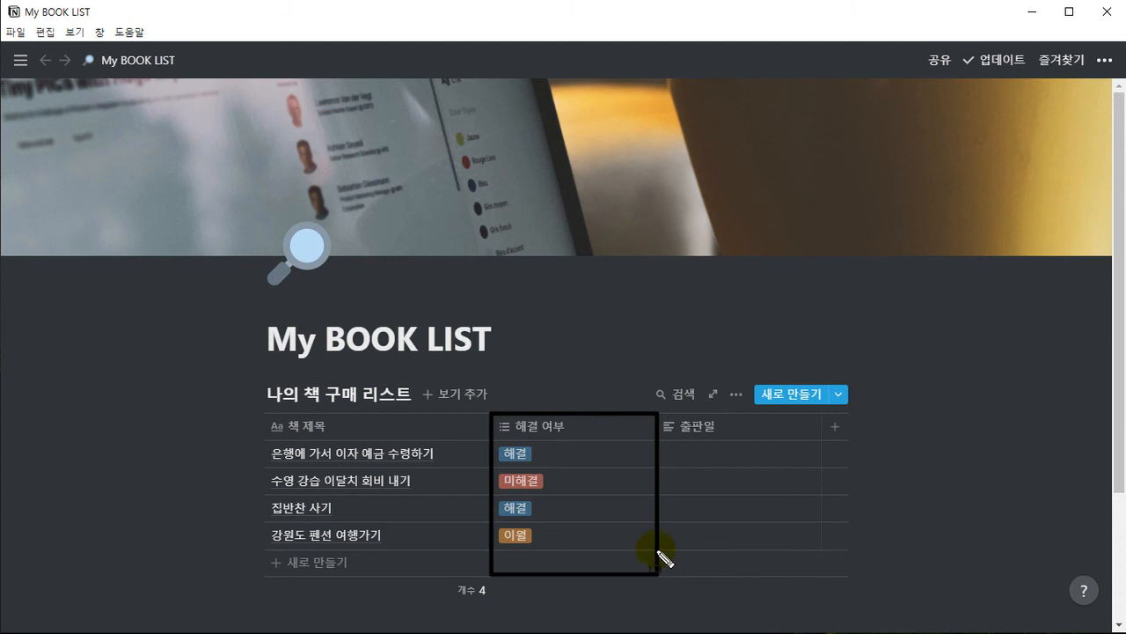
{"action": "left_click_drag", "start_coordinate": [651, 347], "coordinate": [626, 389]}
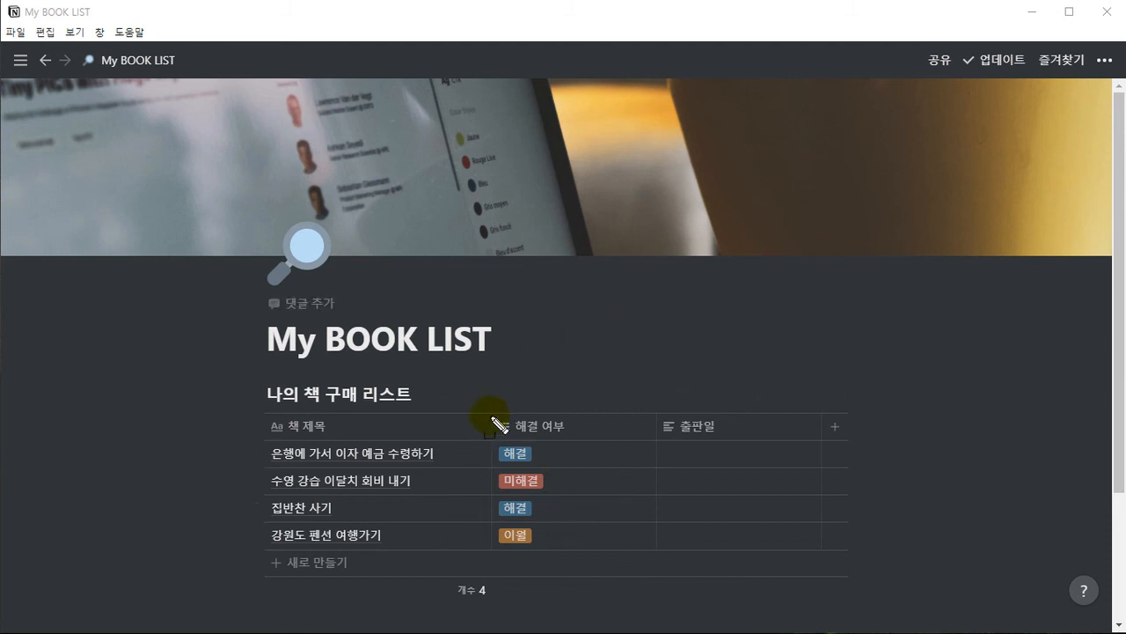
{"action": "mouse_move", "coordinate": [490, 411]}
{"action": "left_mouse_down"}
{"action": "mouse_move", "coordinate": [579, 519]}
{"action": "mouse_move", "coordinate": [655, 553]}
{"action": "left_mouse_up"}
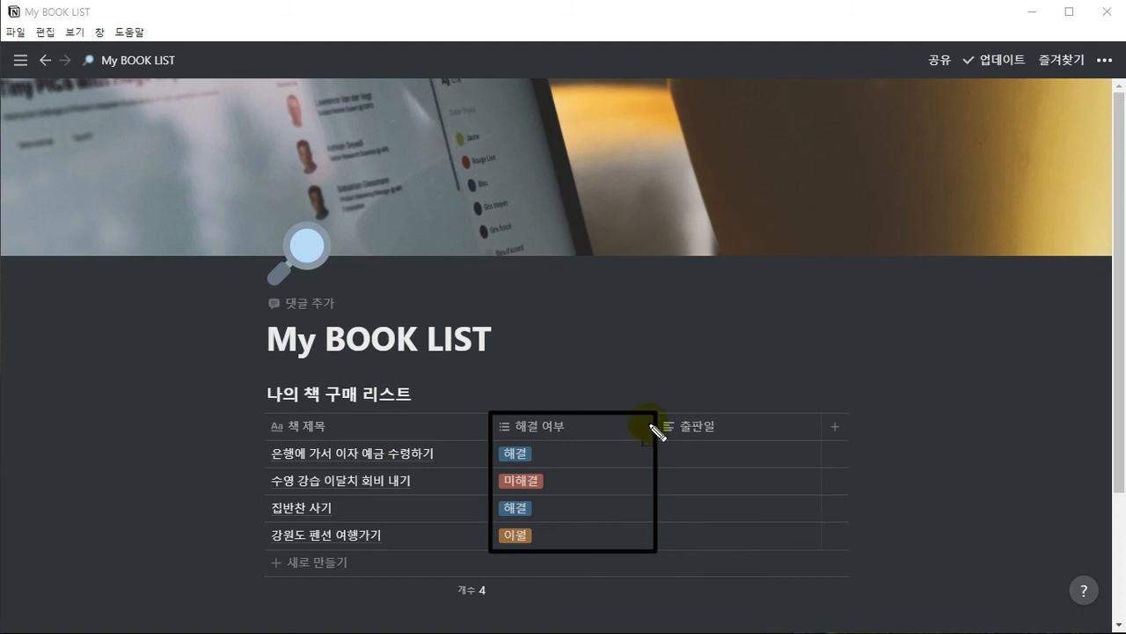
{"action": "left_click_drag", "start_coordinate": [674, 348], "coordinate": [640, 396]}
{"action": "left_click_drag", "start_coordinate": [578, 546], "coordinate": [585, 541]}
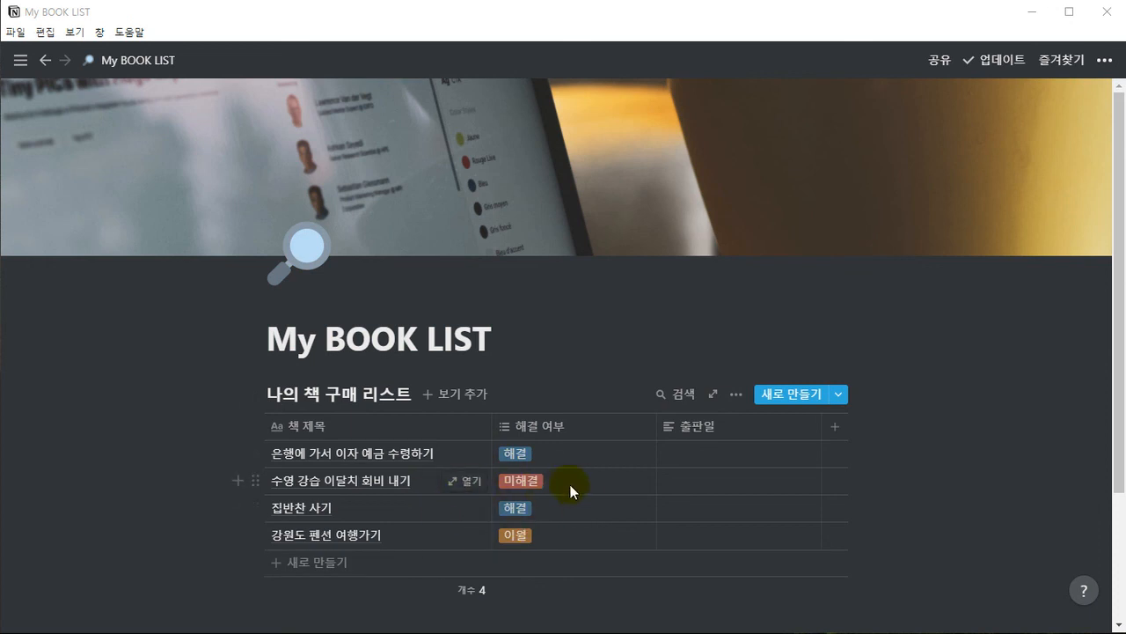
Search the table for 미해결 and clear the search term
{"action": "left_click", "coordinate": [683, 395]}
{"action": "type", "text": "ㅁㅣ해결"}
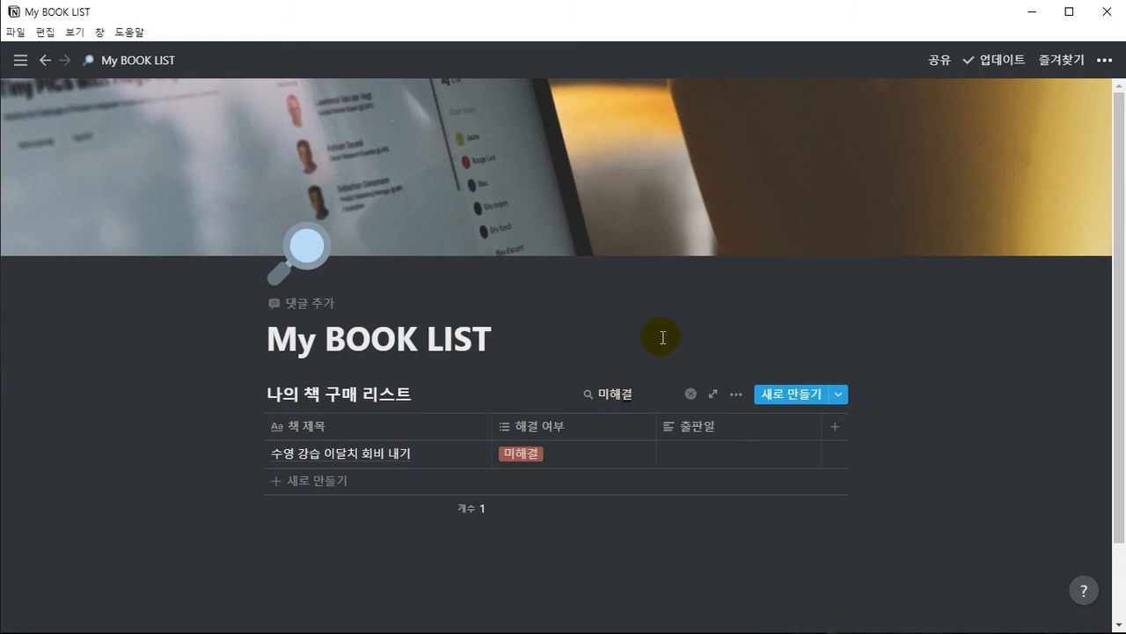
{"action": "key", "text": "BackSpace"}
{"action": "key", "text": "BackSpace"}
{"action": "key", "text": "BackSpace"}
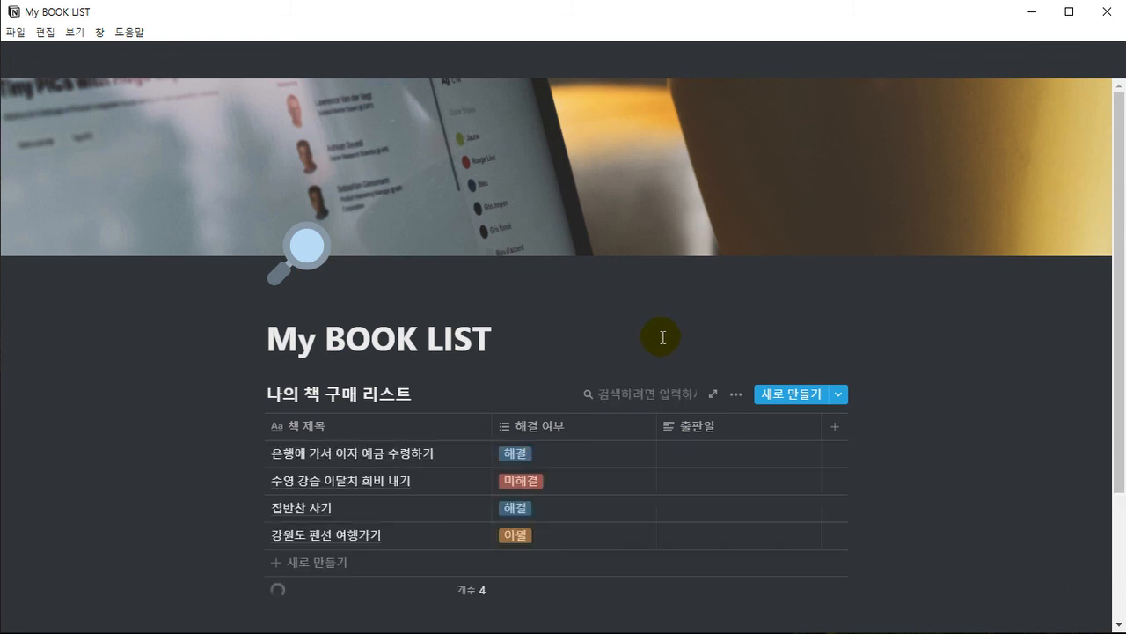
Search the table for 이월, and replace that search term with 해결
{"action": "type", "text": "이우ㅓㄹ"}
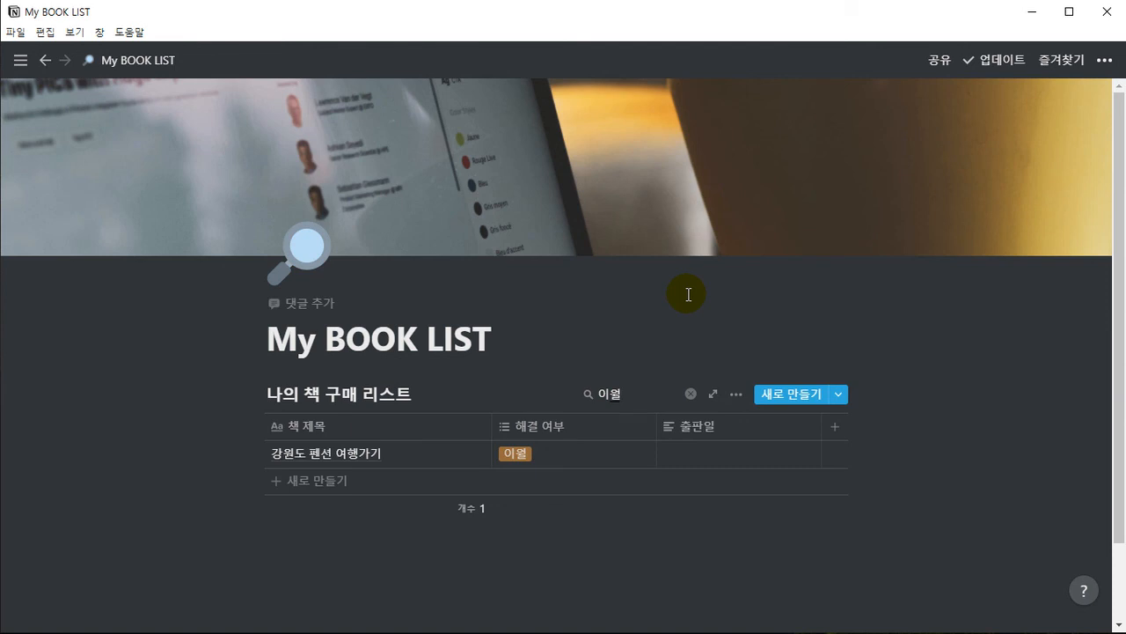
{"action": "key", "text": "BackSpace"}
{"action": "key", "text": "BackSpace"}
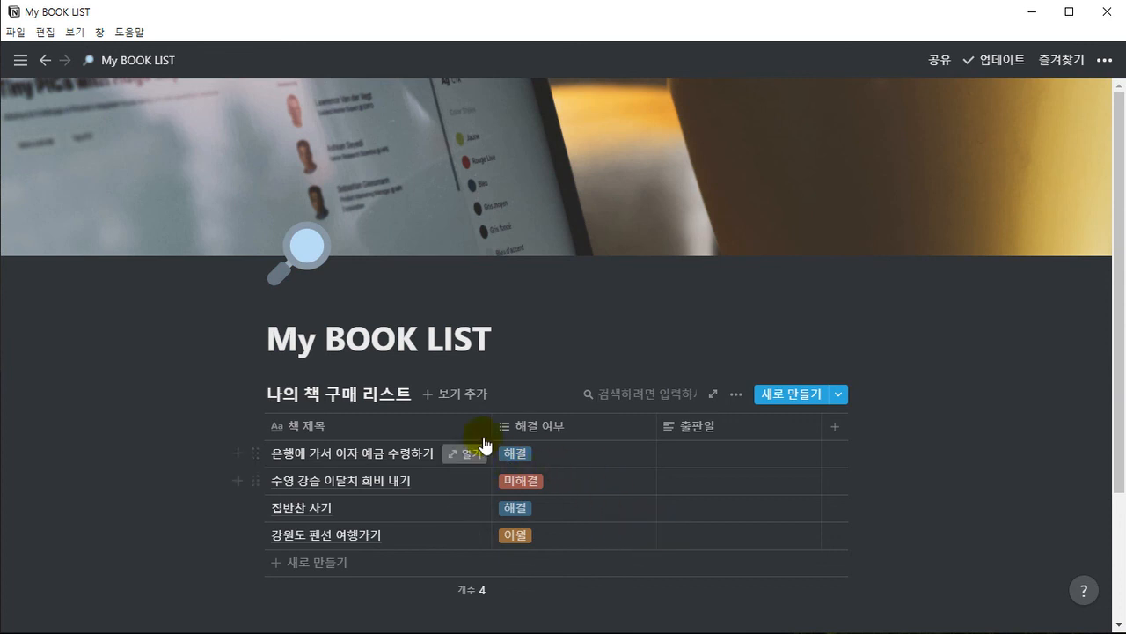
{"action": "left_click", "coordinate": [607, 398]}
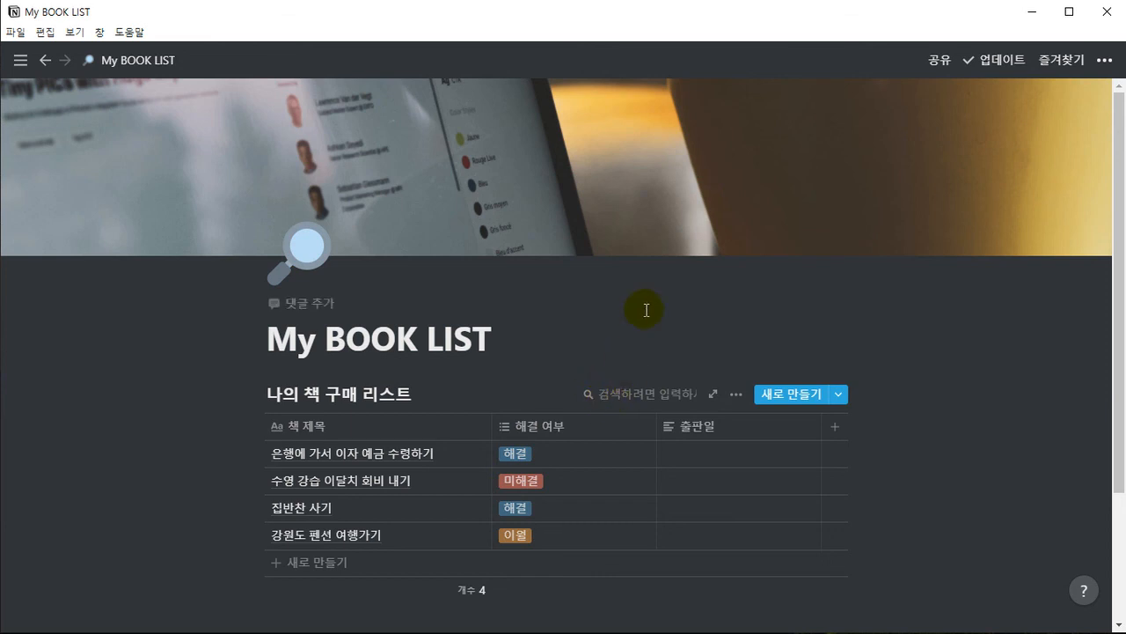
{"action": "type", "text": "해결"}
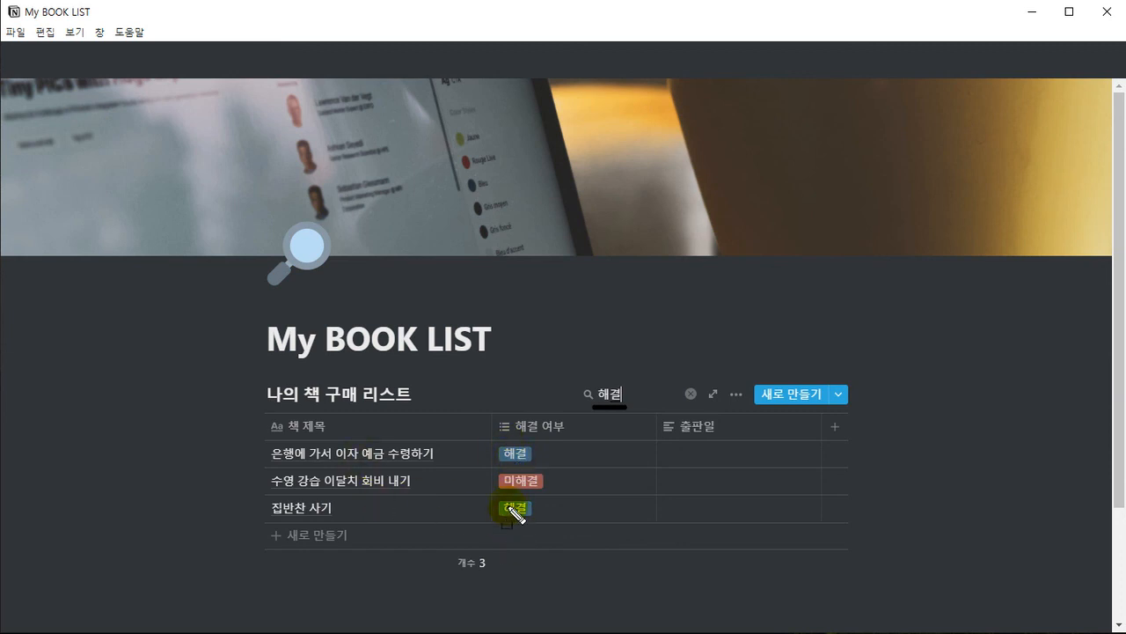
{"action": "left_click_drag", "start_coordinate": [516, 491], "coordinate": [539, 493]}
{"action": "left_click", "coordinate": [786, 12]}
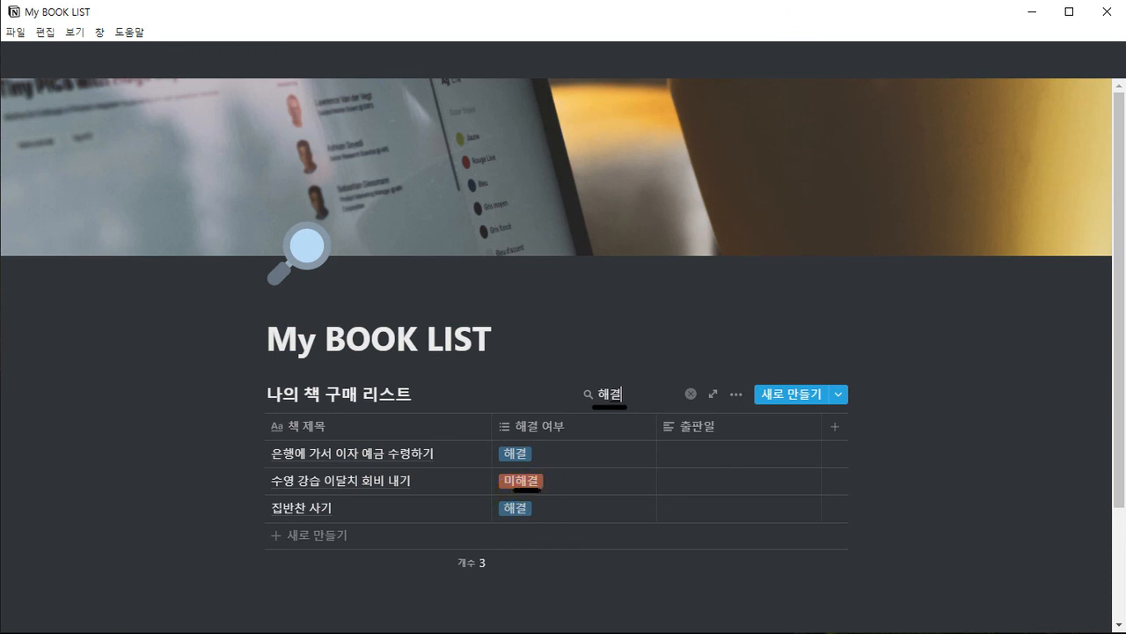
{"action": "left_click_drag", "start_coordinate": [559, 539], "coordinate": [541, 499]}
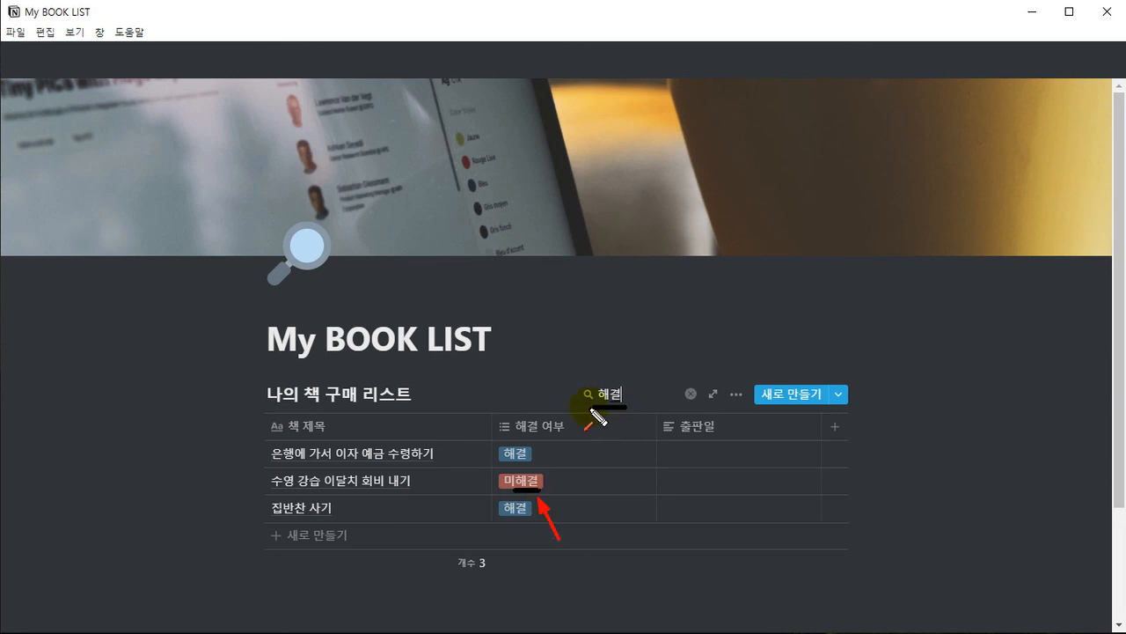
{"action": "left_click_drag", "start_coordinate": [643, 344], "coordinate": [626, 376]}
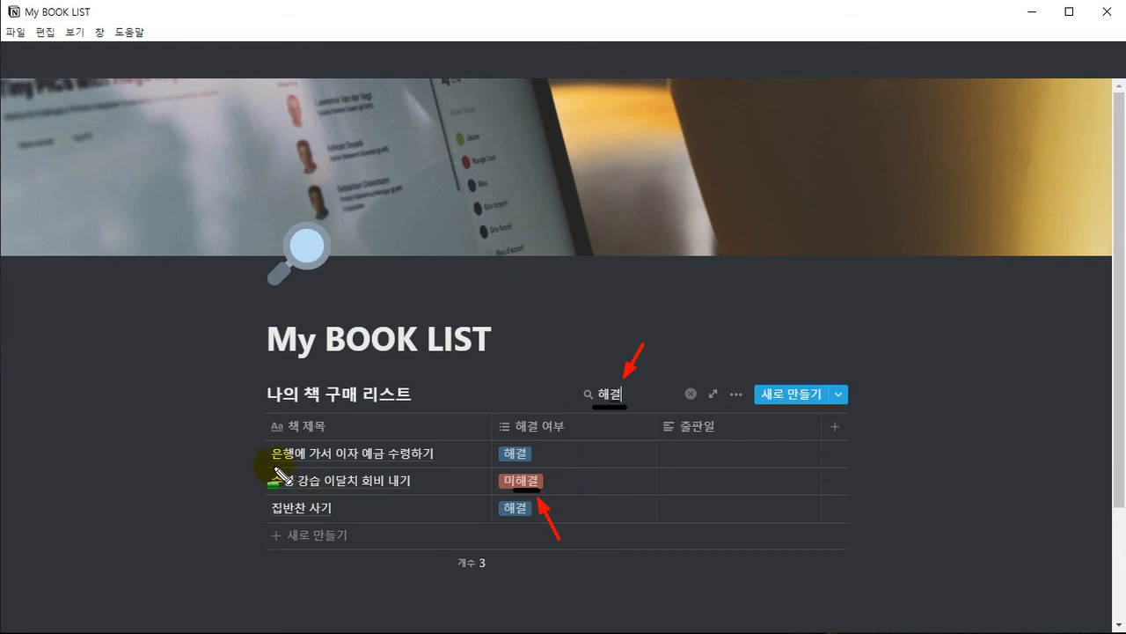
{"action": "mouse_move", "coordinate": [265, 466]}
{"action": "left_mouse_down"}
{"action": "mouse_move", "coordinate": [575, 494]}
{"action": "mouse_move", "coordinate": [848, 498]}
{"action": "left_mouse_up"}
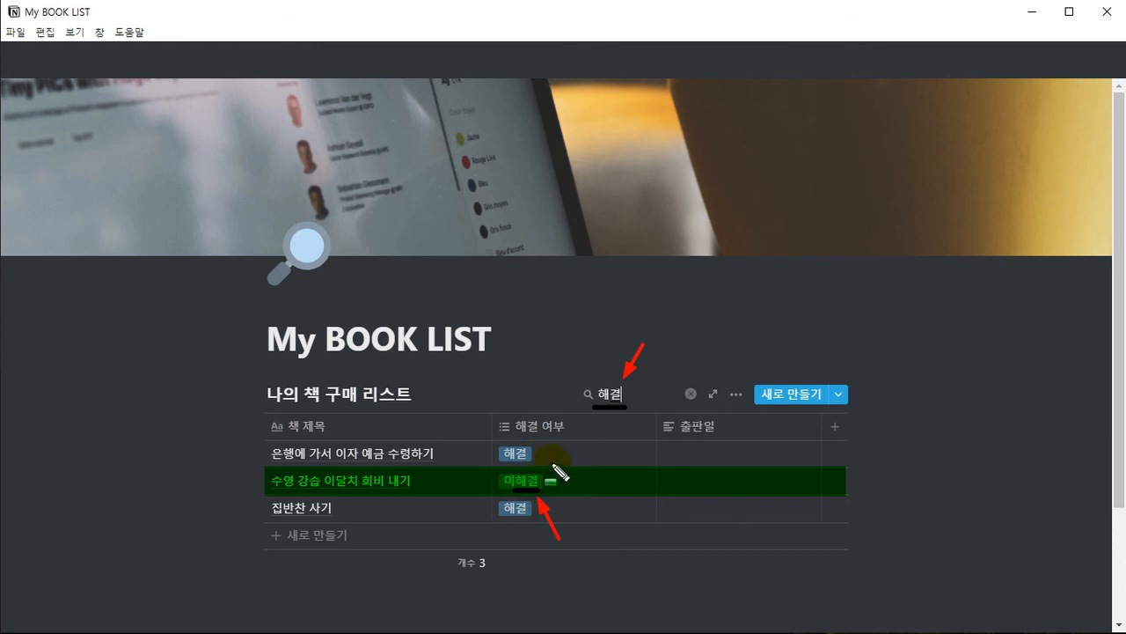
{"action": "key", "text": "Escape"}
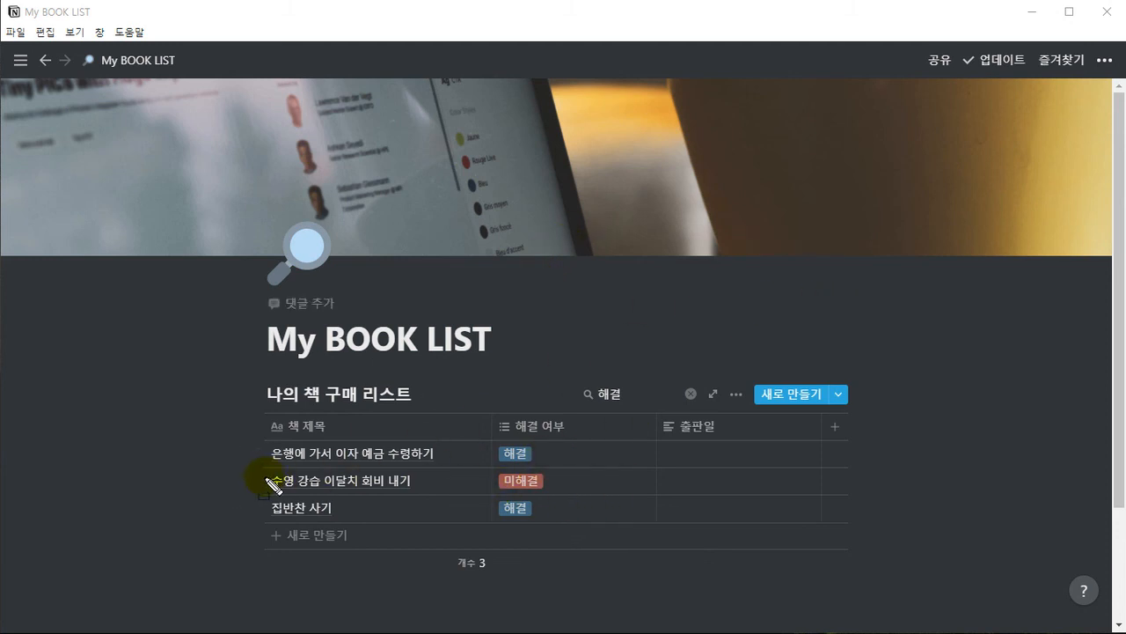
{"action": "left_click_drag", "start_coordinate": [267, 481], "coordinate": [854, 482]}
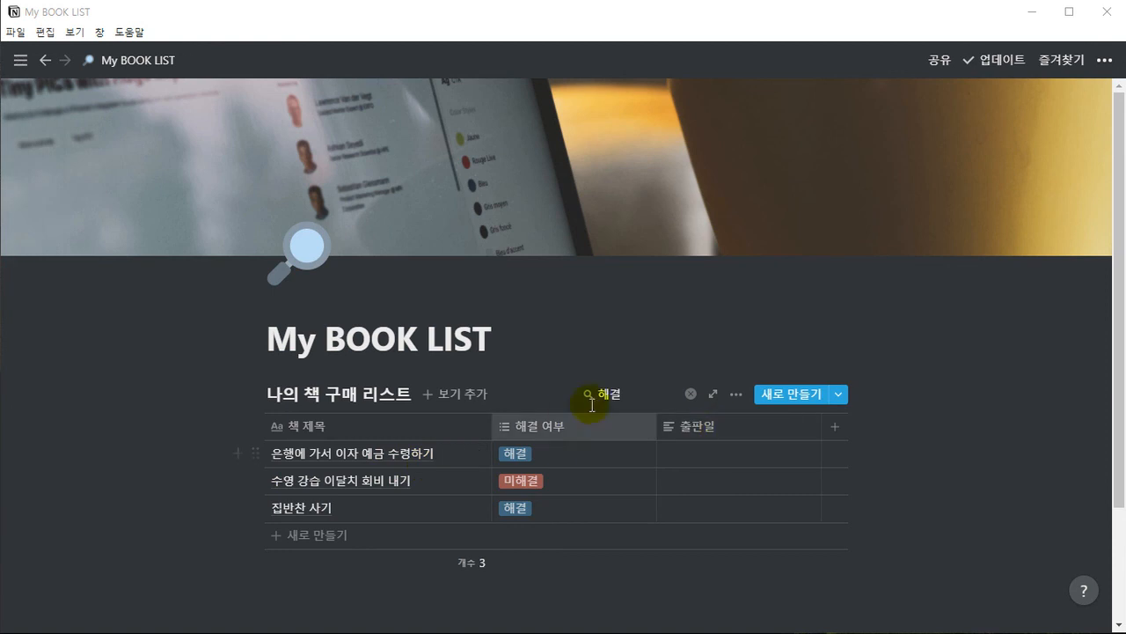
Clear the 해결 search term and close the table search to list every row again
{"action": "left_click", "coordinate": [623, 394]}
{"action": "key", "text": "BackSpace"}
{"action": "key", "text": "BackSpace"}
{"action": "key", "text": "BackSpace"}
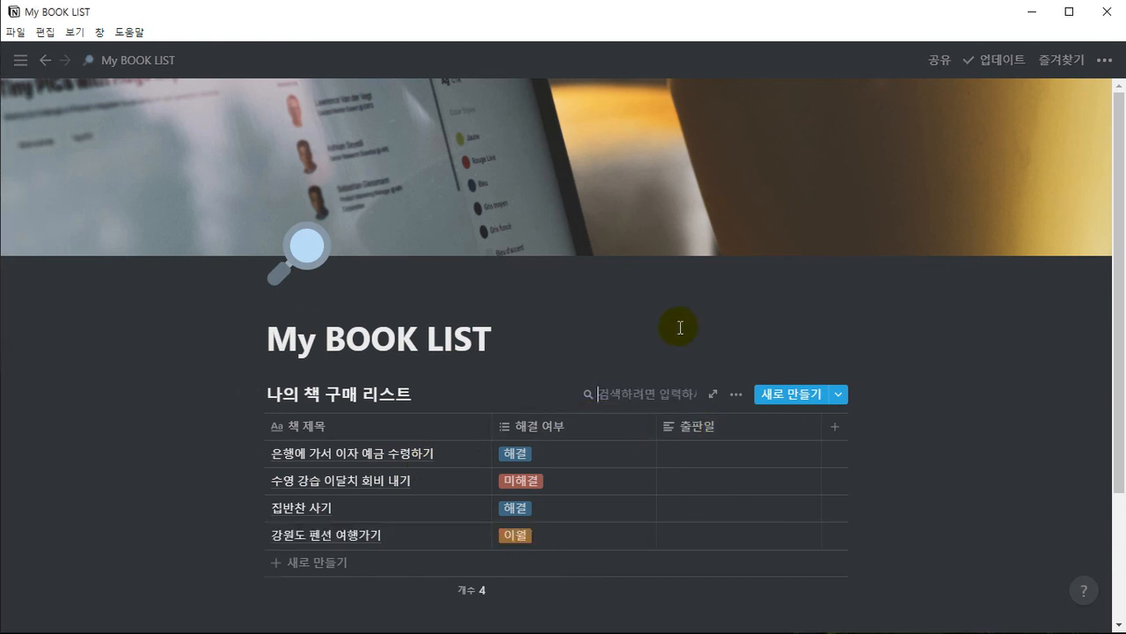
{"action": "left_click", "coordinate": [568, 337]}
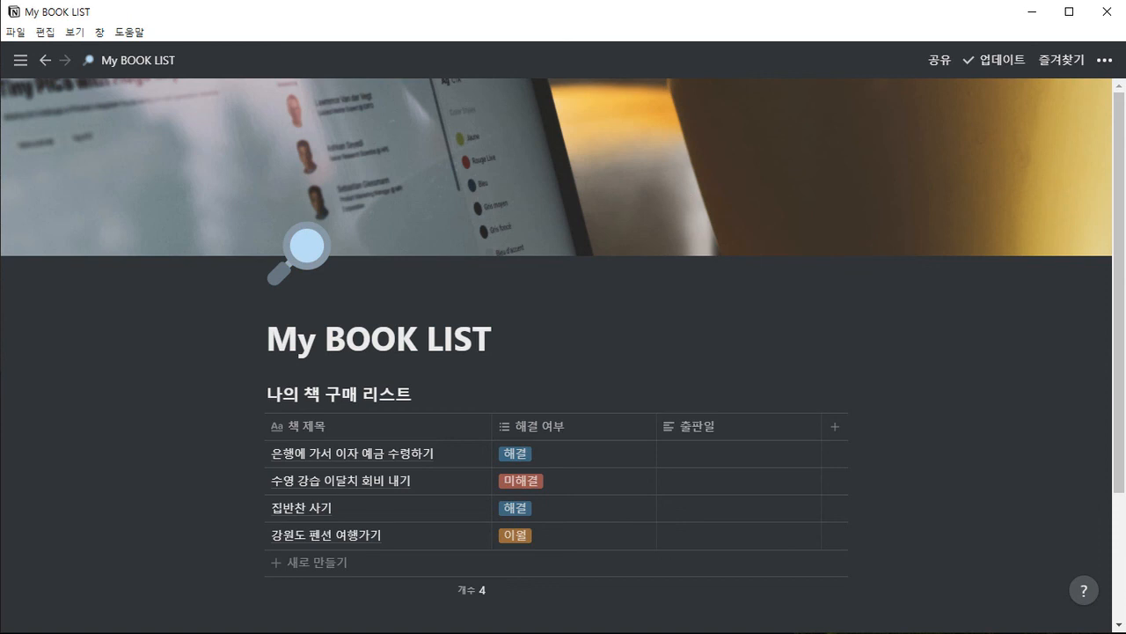
Select all four to-do rows of the table and delete them
{"action": "mouse_move", "coordinate": [862, 361]}
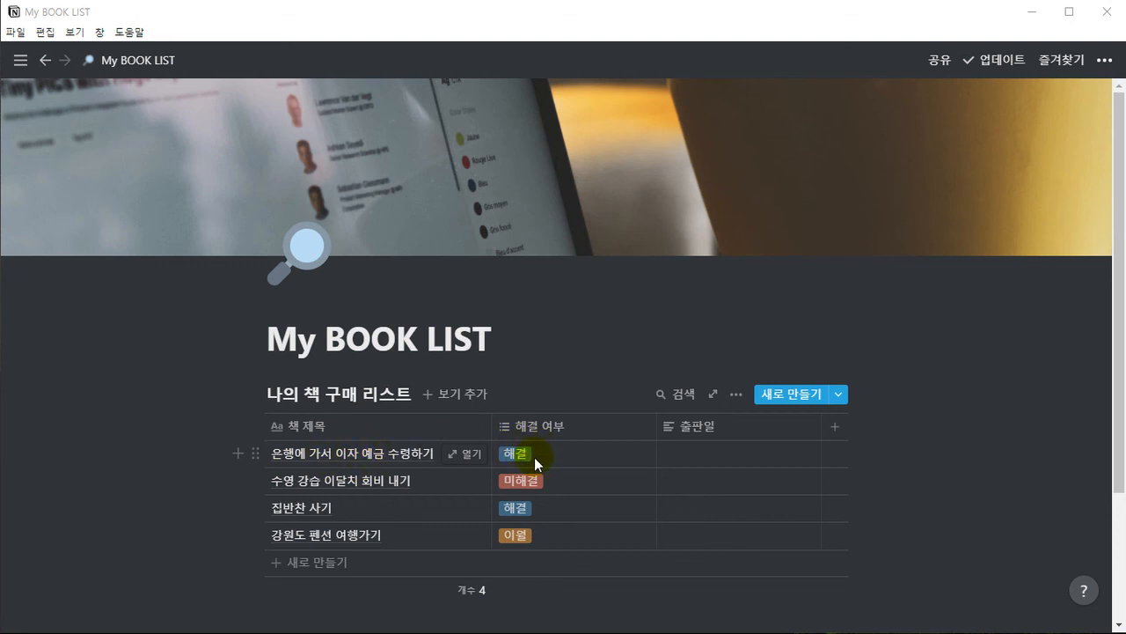
{"action": "left_click_drag", "start_coordinate": [190, 465], "coordinate": [338, 552]}
{"action": "key", "text": "Delete"}
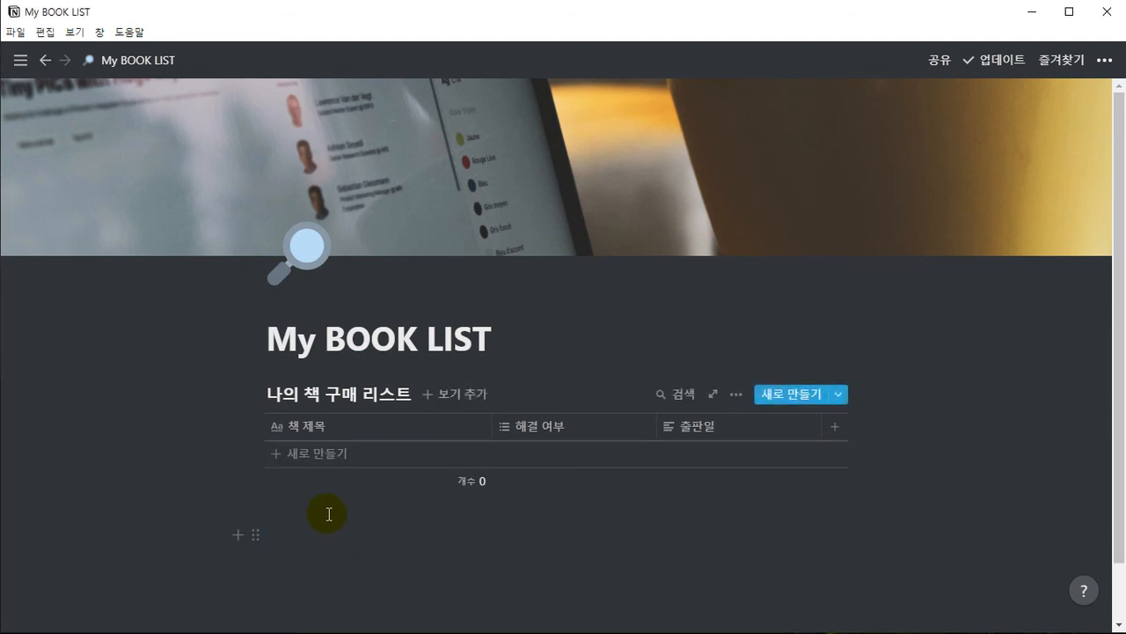
Add a row to the empty table with a contact's full name as its 책 제목
{"action": "left_click", "coordinate": [322, 464]}
{"action": "type", "text": "홍길동"}
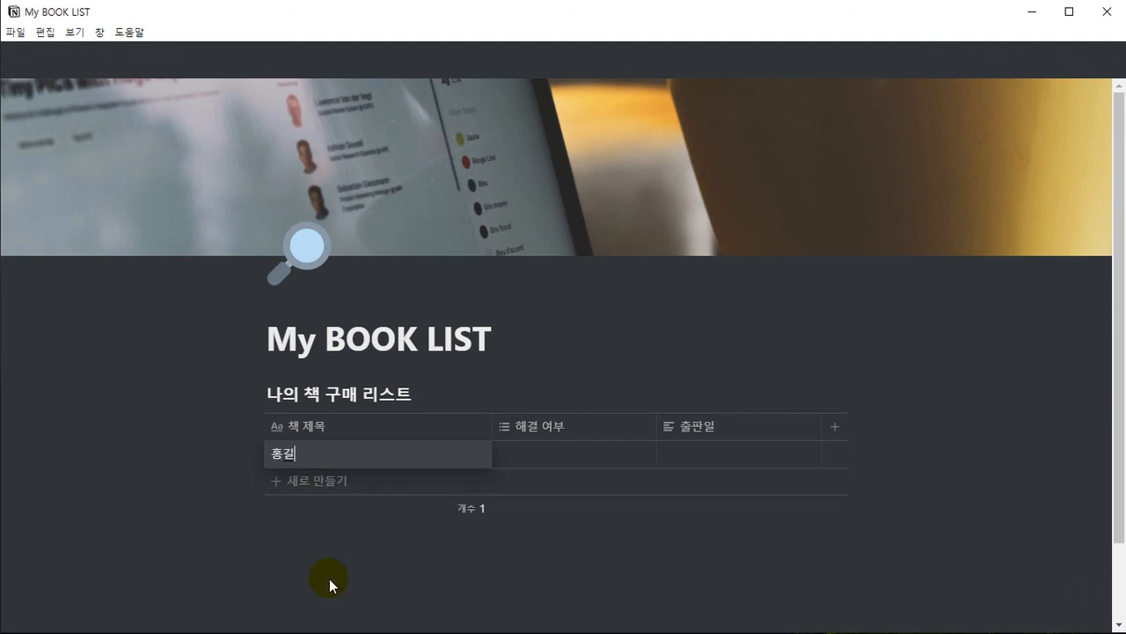
{"action": "key", "text": "Tab"}
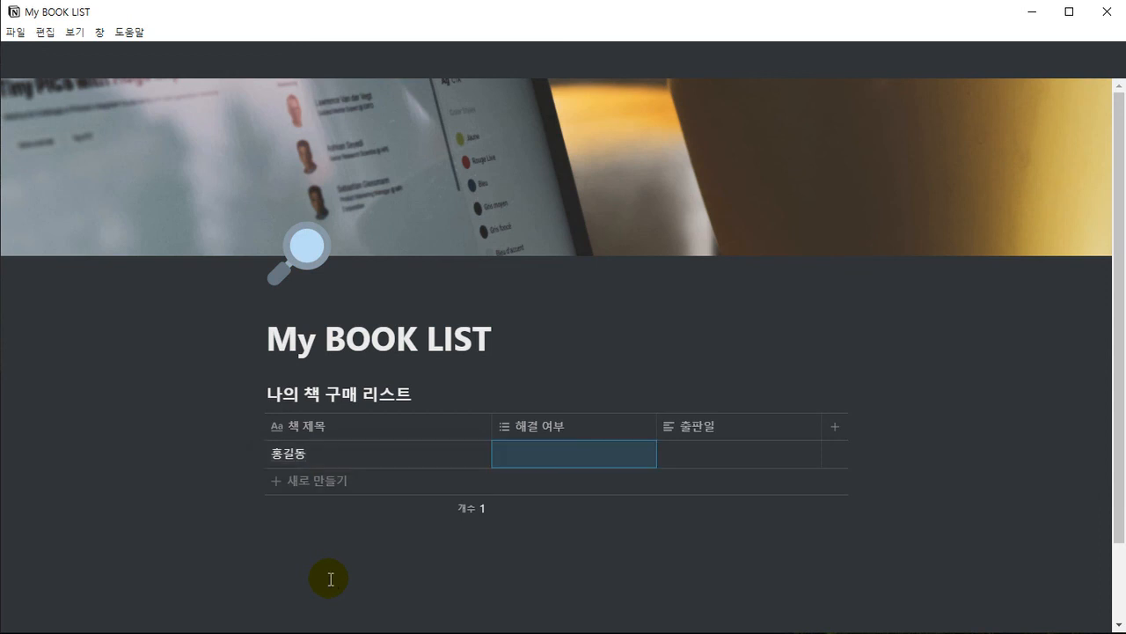
Create two phone numbers as new options in the contact row's 해결 여부 cell and tag the row with both
{"action": "key", "text": "Return"}
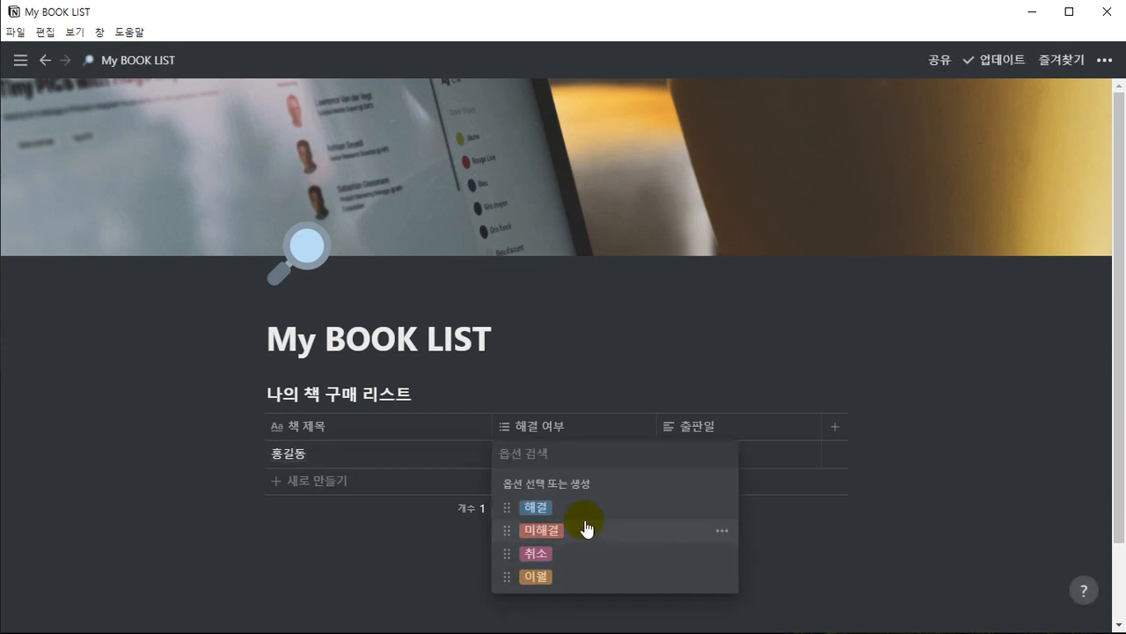
{"action": "type", "text": "010-1234-5678"}
{"action": "key", "text": "Return"}
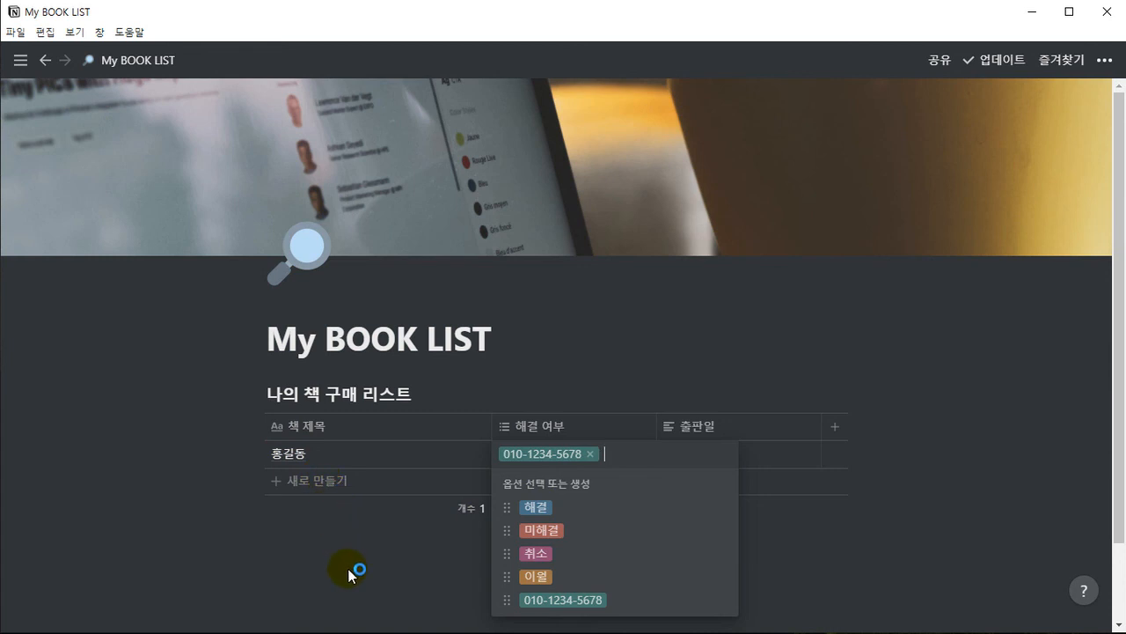
{"action": "type", "text": "011-"}
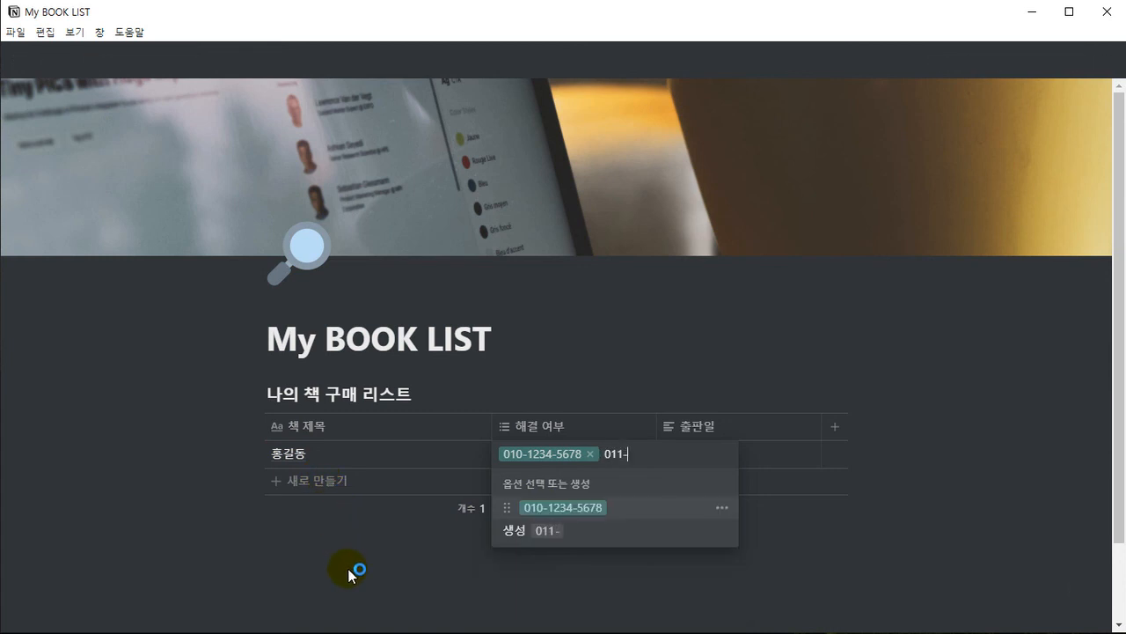
{"action": "type", "text": "1234-5678"}
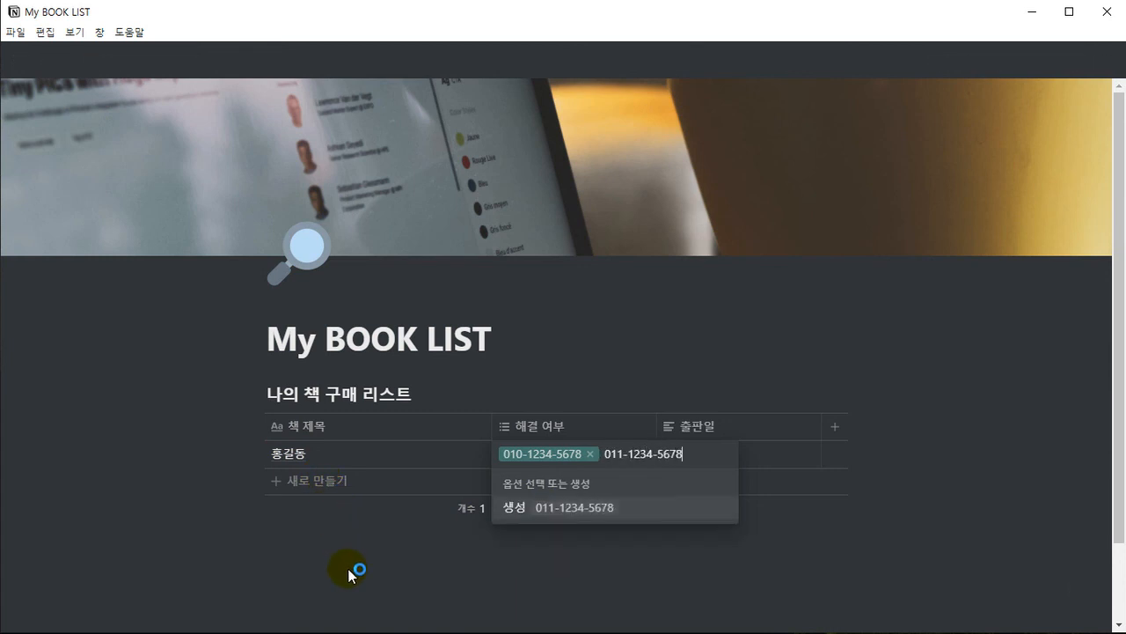
{"action": "key", "text": "Return"}
{"action": "left_click", "coordinate": [399, 568]}
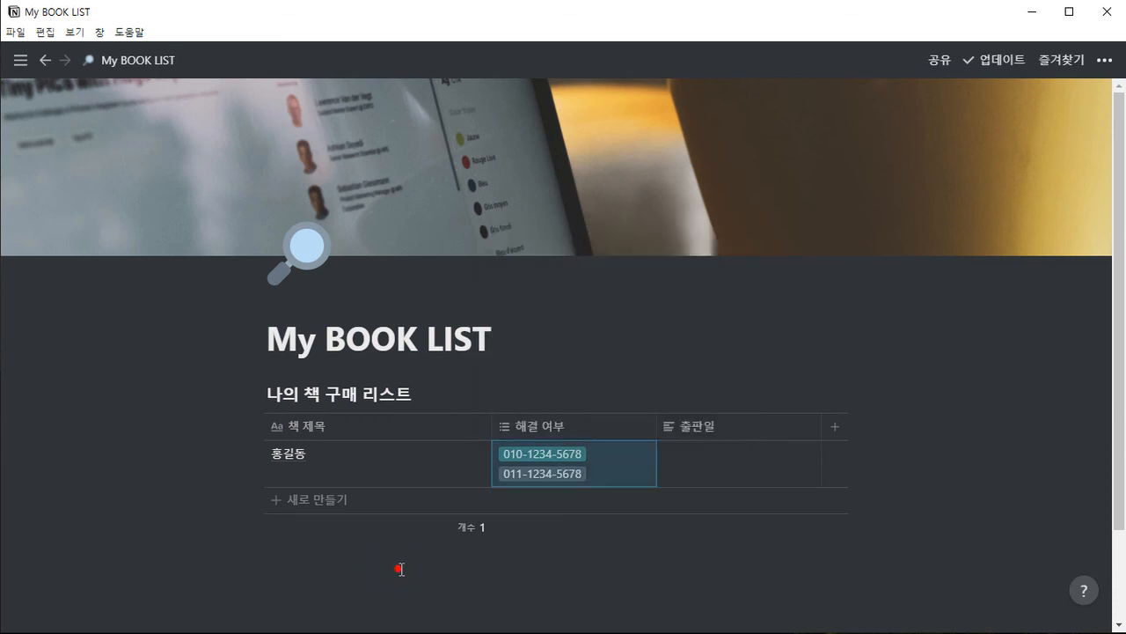
{"action": "left_click", "coordinate": [558, 334]}
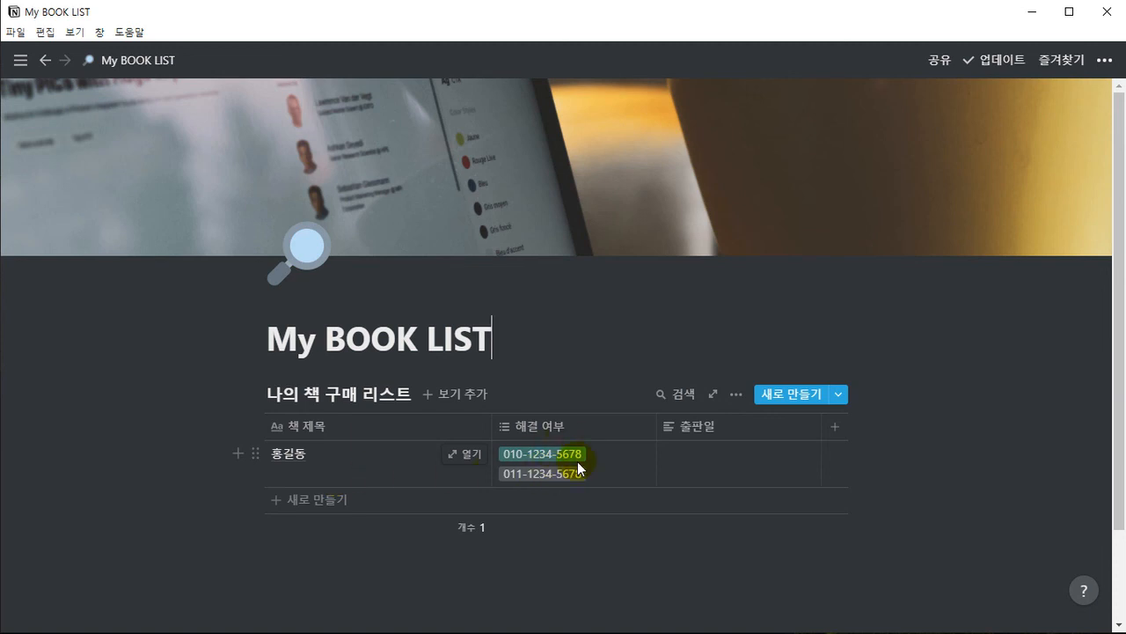
Rename the 해결 여부 column to 전화번호
{"action": "left_click", "coordinate": [538, 431]}
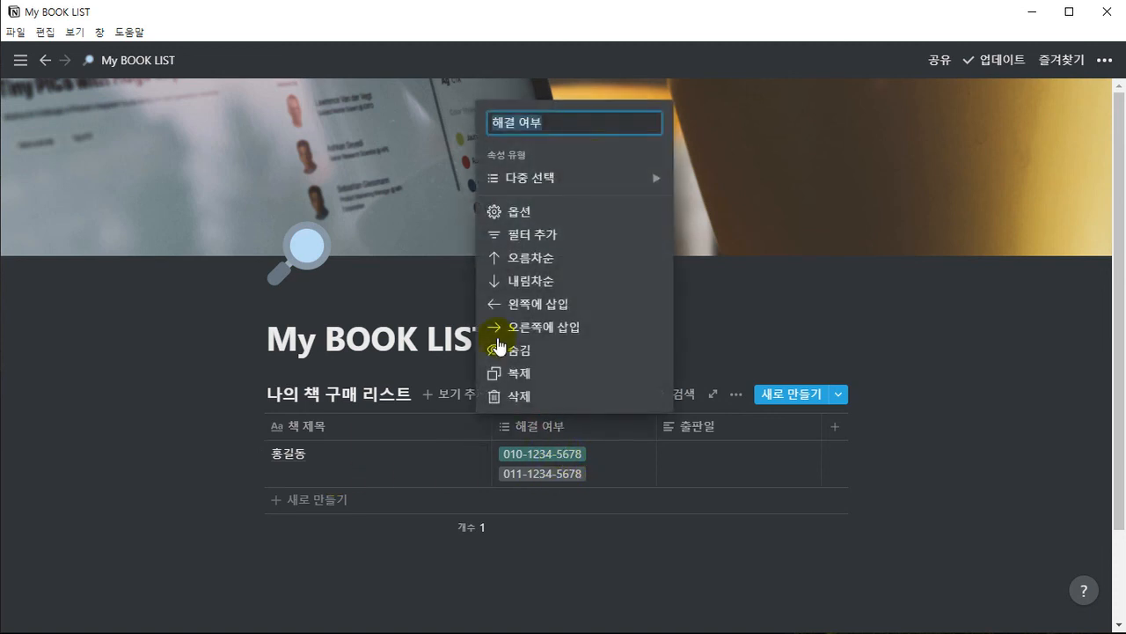
{"action": "type", "text": "ㅈㅓㄴ화번호"}
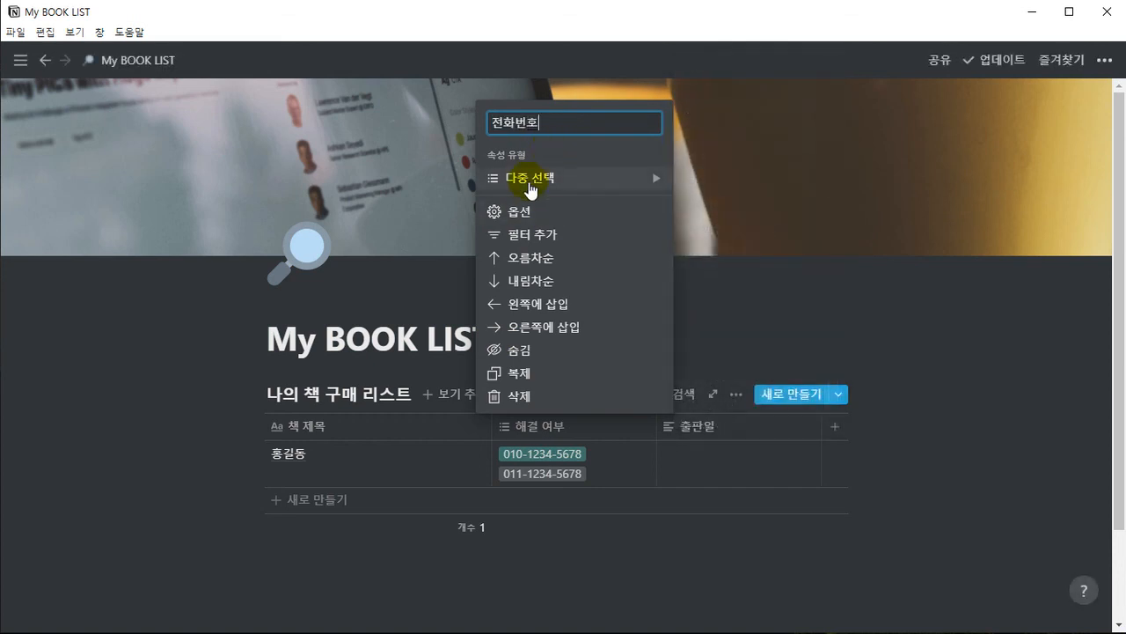
{"action": "key", "text": "Return"}
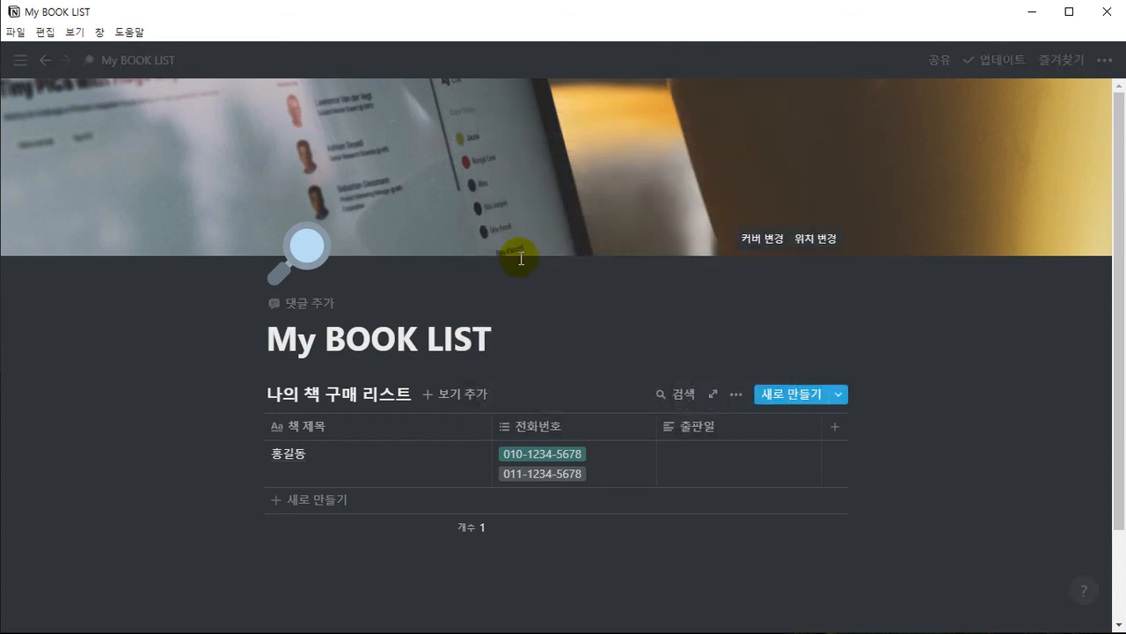
Show the property types available for the 전화번호 column and leave its type unchanged
{"action": "left_click", "coordinate": [538, 427]}
{"action": "mouse_move", "coordinate": [533, 176]}
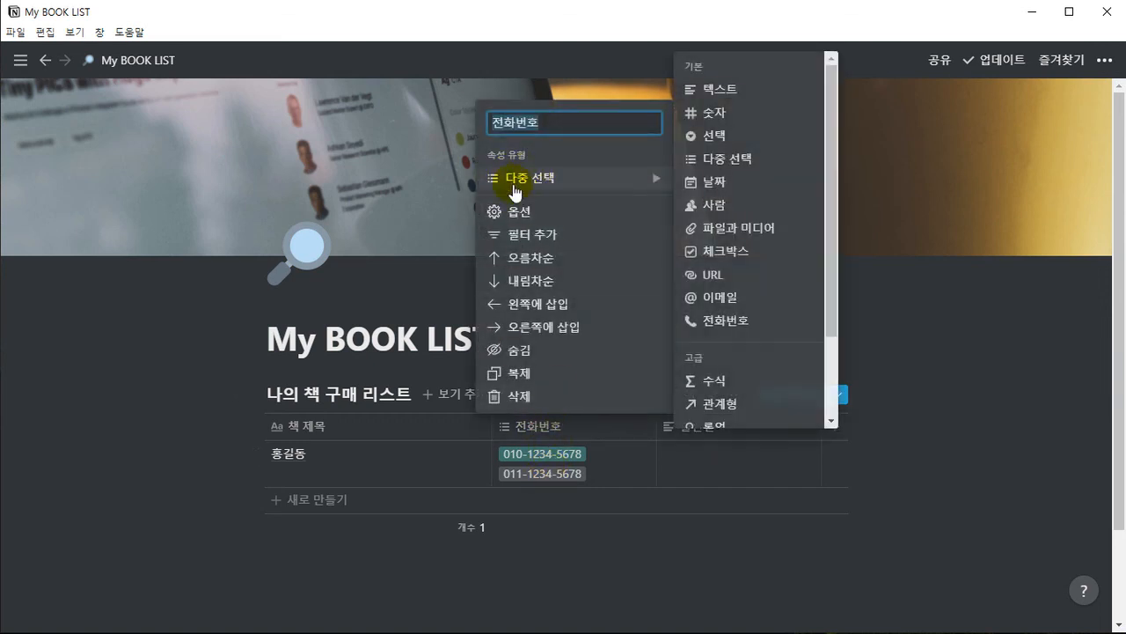
{"action": "left_click", "coordinate": [534, 569]}
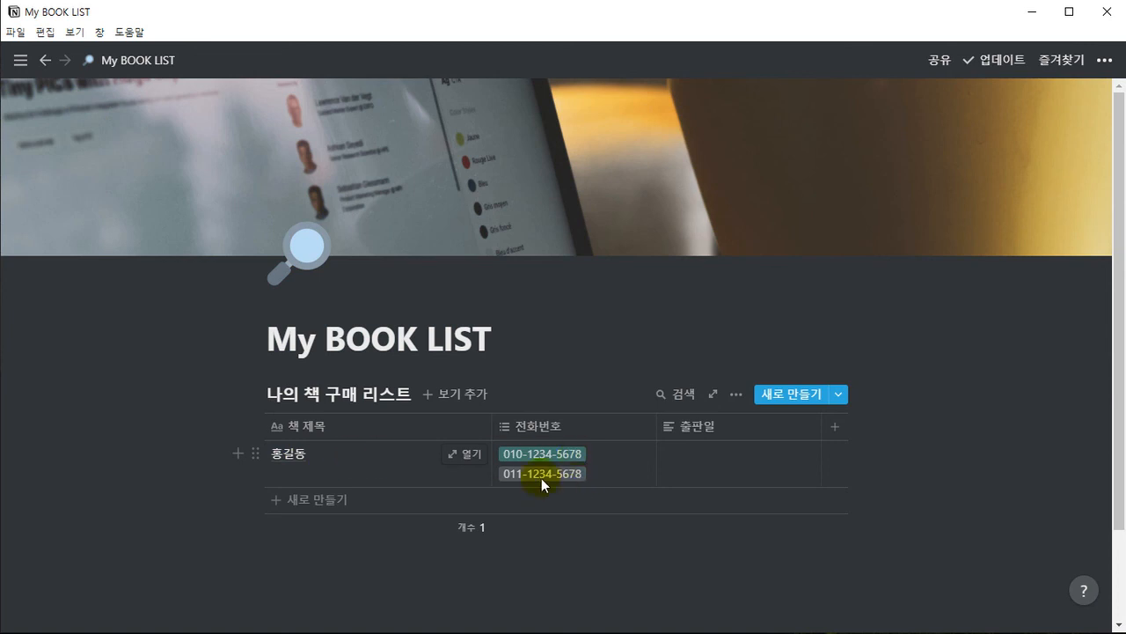
Add a second row with another contact's full name as its 책 제목 and create a phone number option as its 전화번호 tag
{"action": "left_click", "coordinate": [304, 500]}
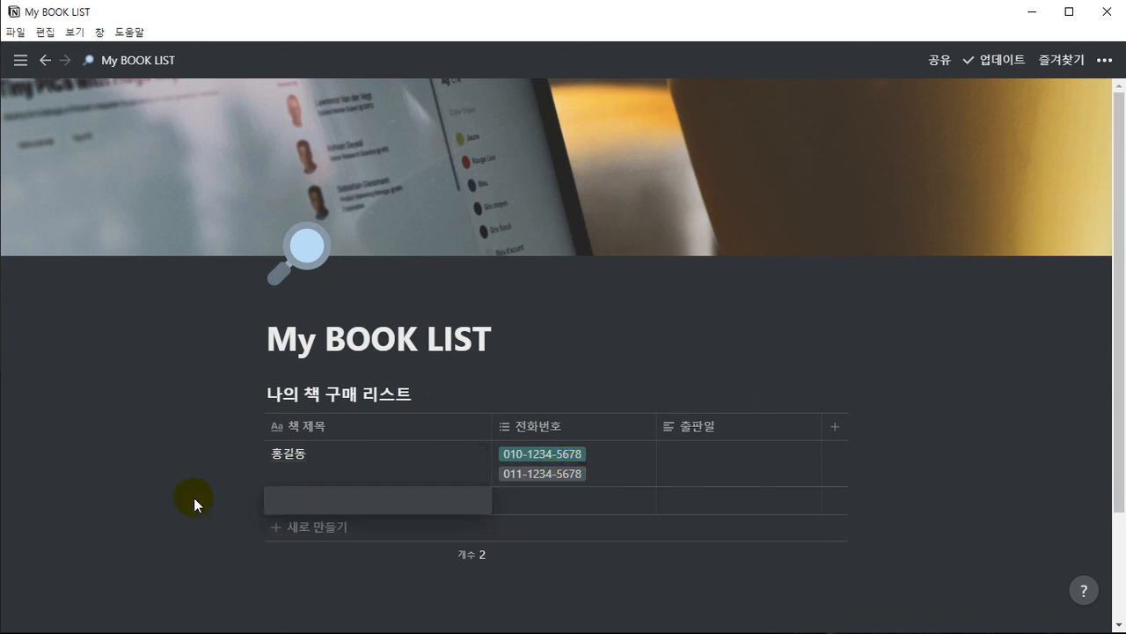
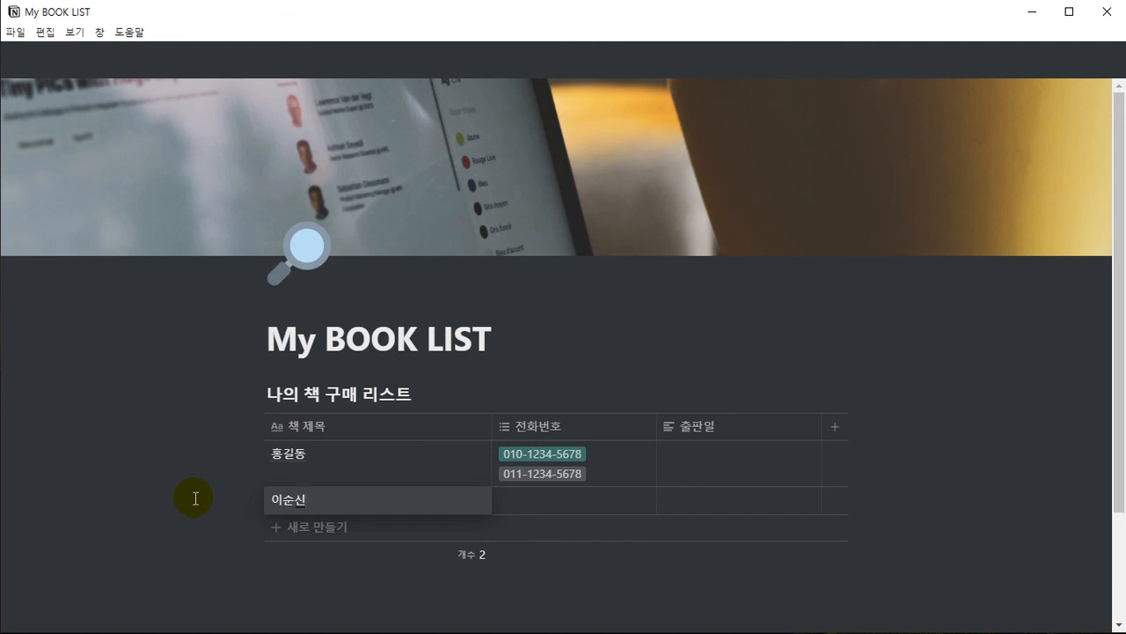
{"action": "key", "text": "Tab"}
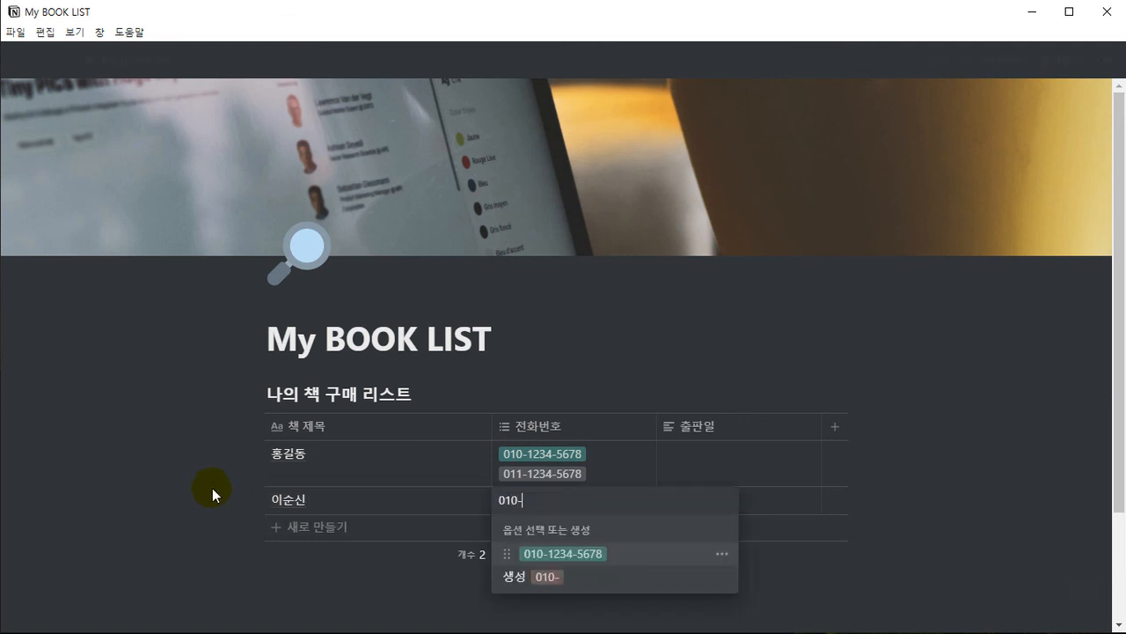
{"action": "key", "text": "Return"}
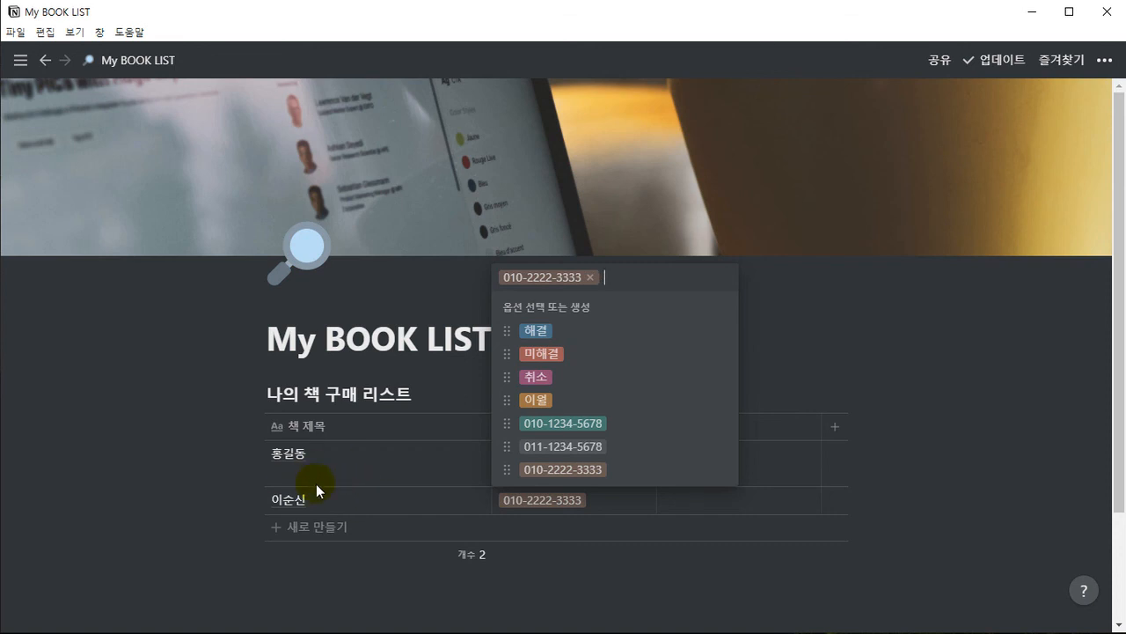
{"action": "left_click", "coordinate": [514, 593]}
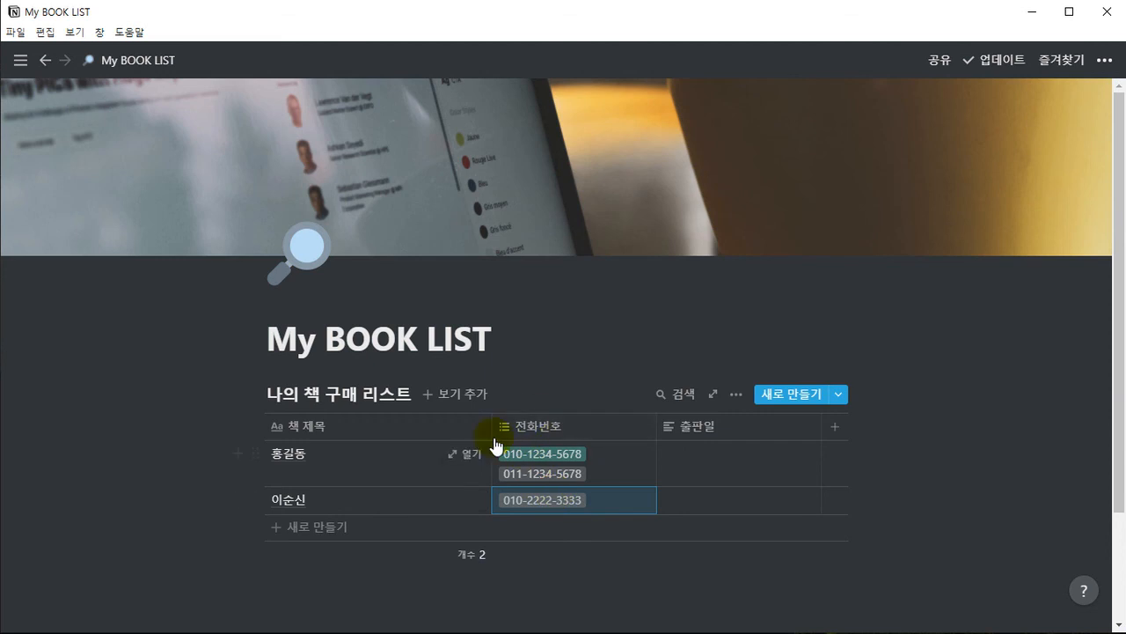
Examine the 전화번호 column's 다중 선택 property type against the second contact's phone number tag, keeping the column settings as they are
{"action": "left_click", "coordinate": [545, 339]}
{"action": "left_click", "coordinate": [541, 426]}
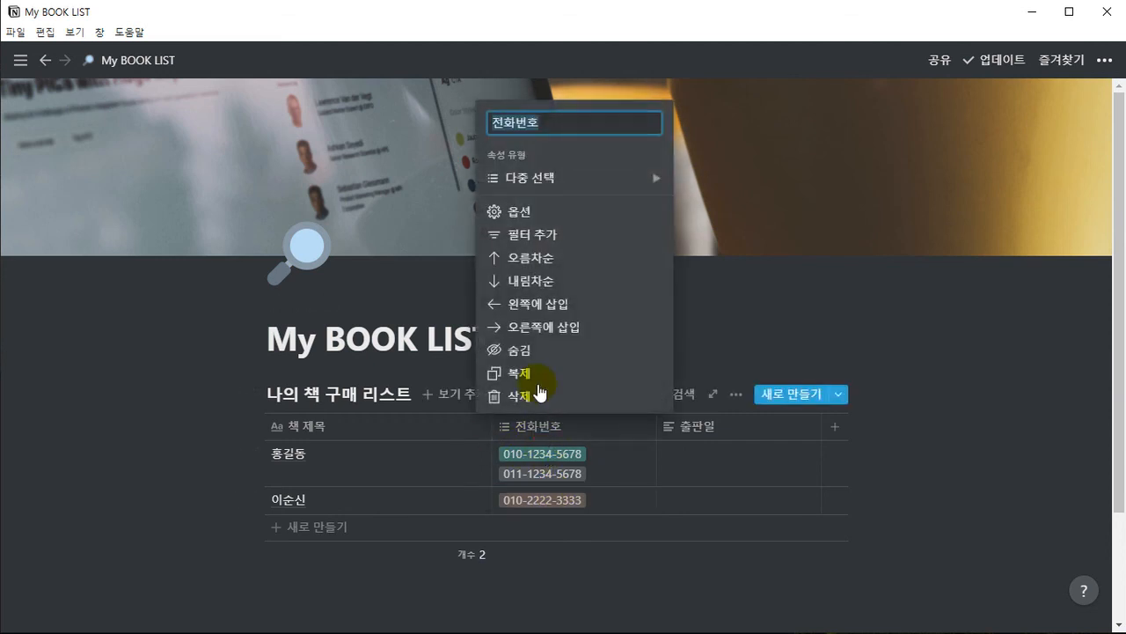
{"action": "mouse_move", "coordinate": [551, 188]}
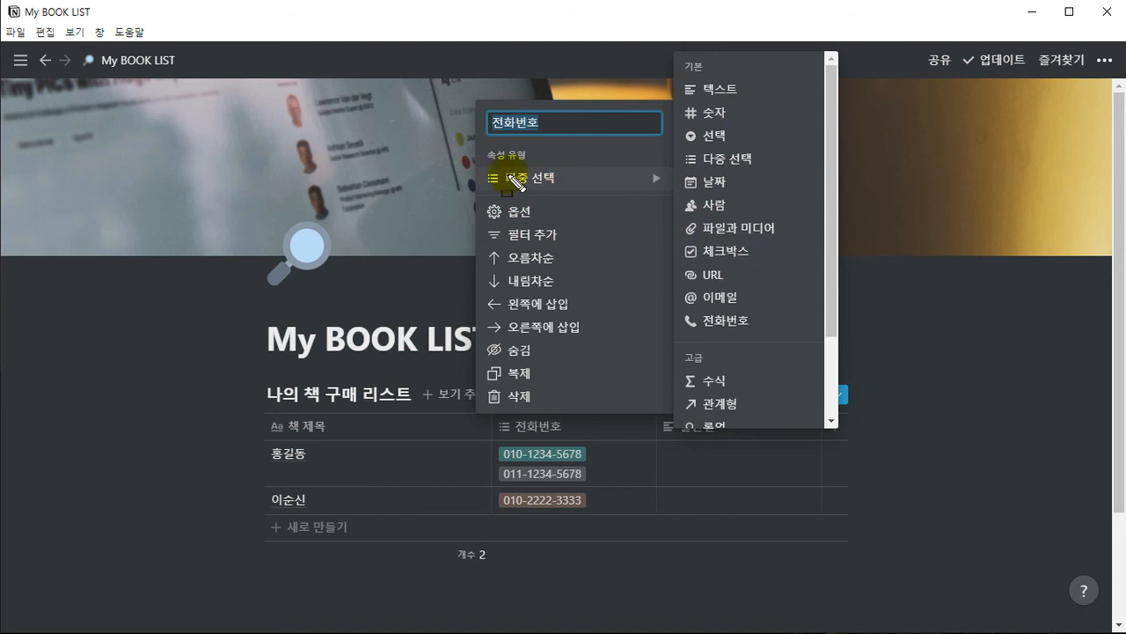
{"action": "left_click_drag", "start_coordinate": [472, 180], "coordinate": [606, 183]}
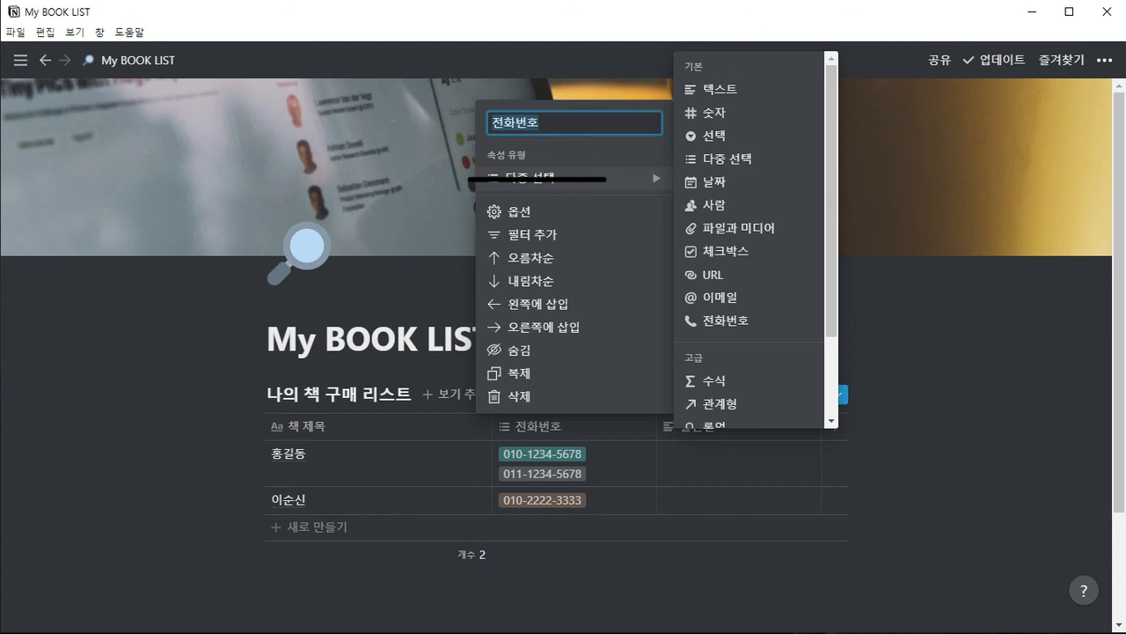
{"action": "left_click_drag", "start_coordinate": [626, 230], "coordinate": [602, 199]}
{"action": "left_click_drag", "start_coordinate": [490, 485], "coordinate": [601, 516]}
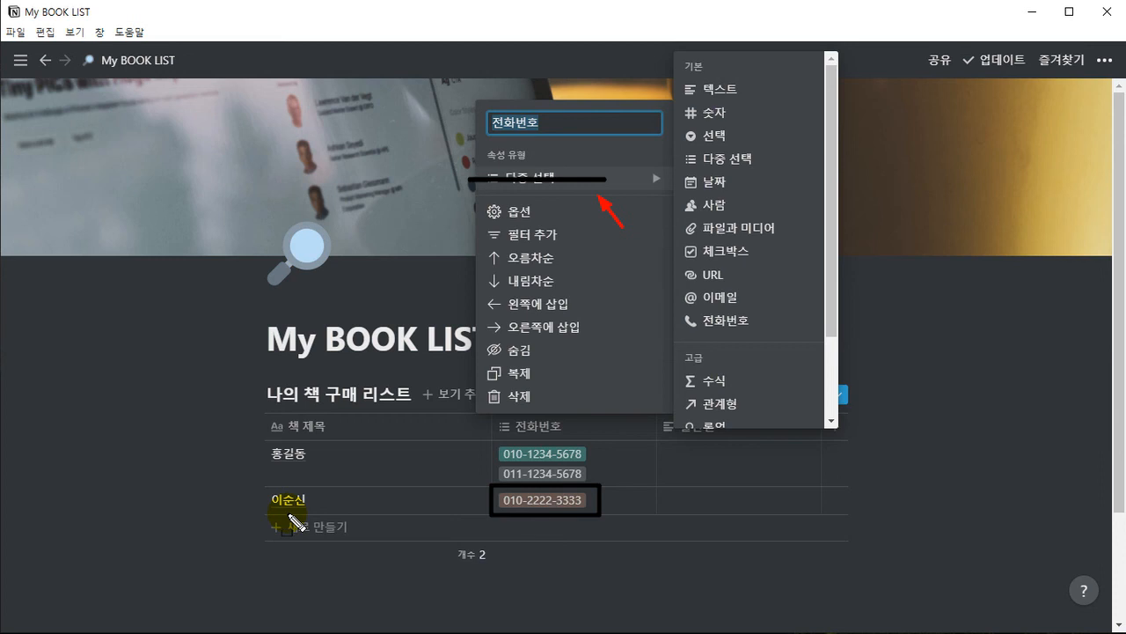
{"action": "key", "text": "Escape"}
{"action": "left_click", "coordinate": [607, 572]}
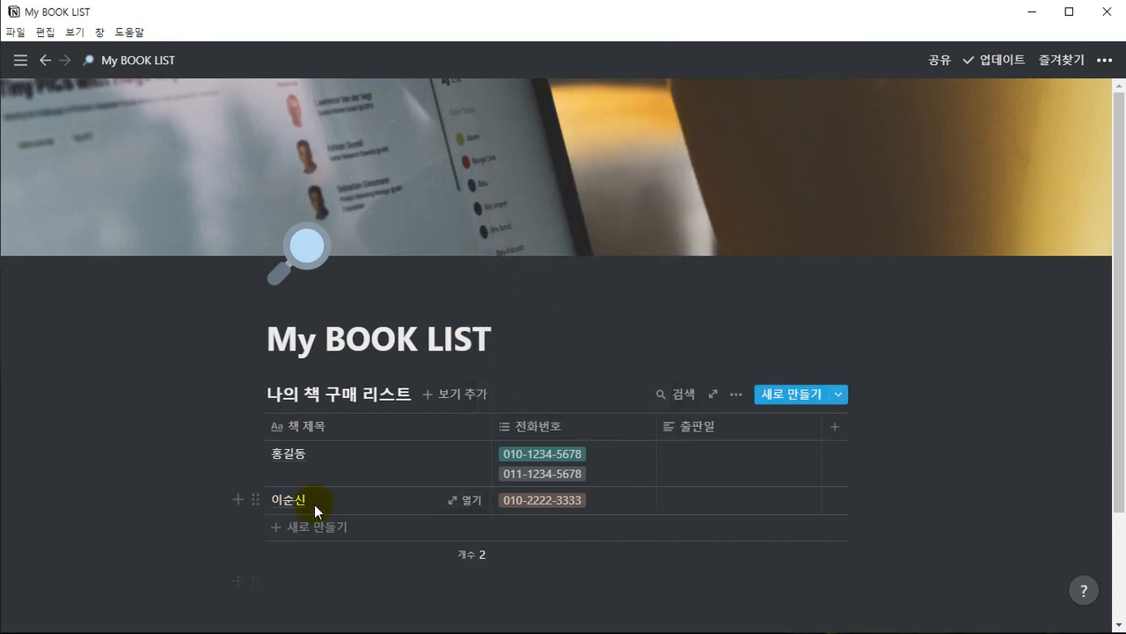
Select both contact rows of the table and delete them
{"action": "left_click_drag", "start_coordinate": [205, 460], "coordinate": [635, 511]}
{"action": "key", "text": "Delete"}
{"action": "left_click", "coordinate": [535, 346]}
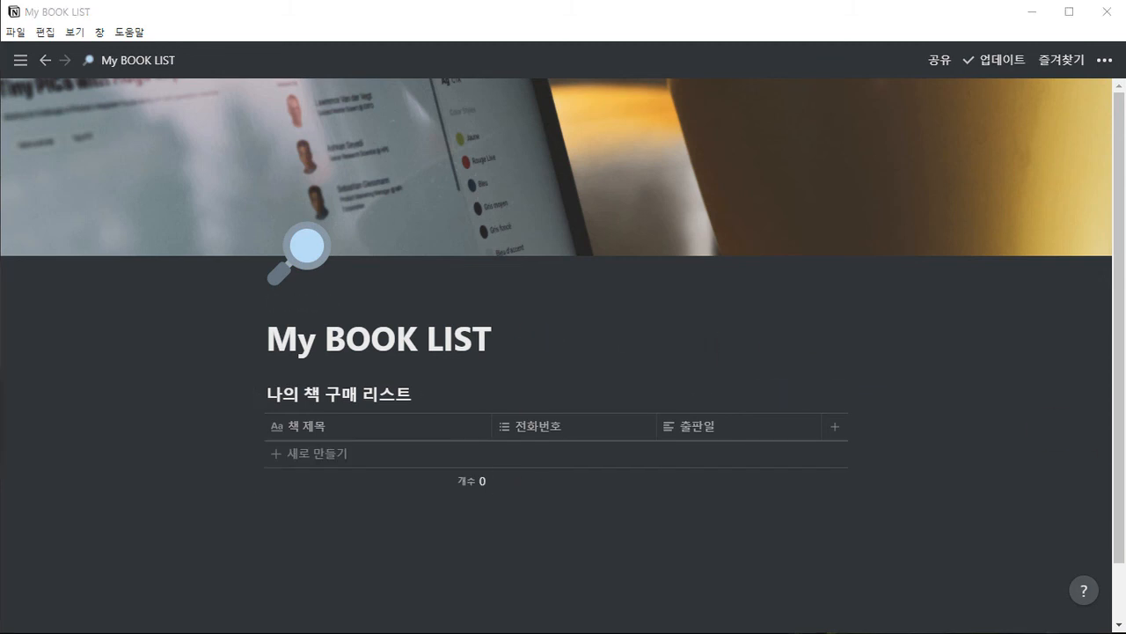